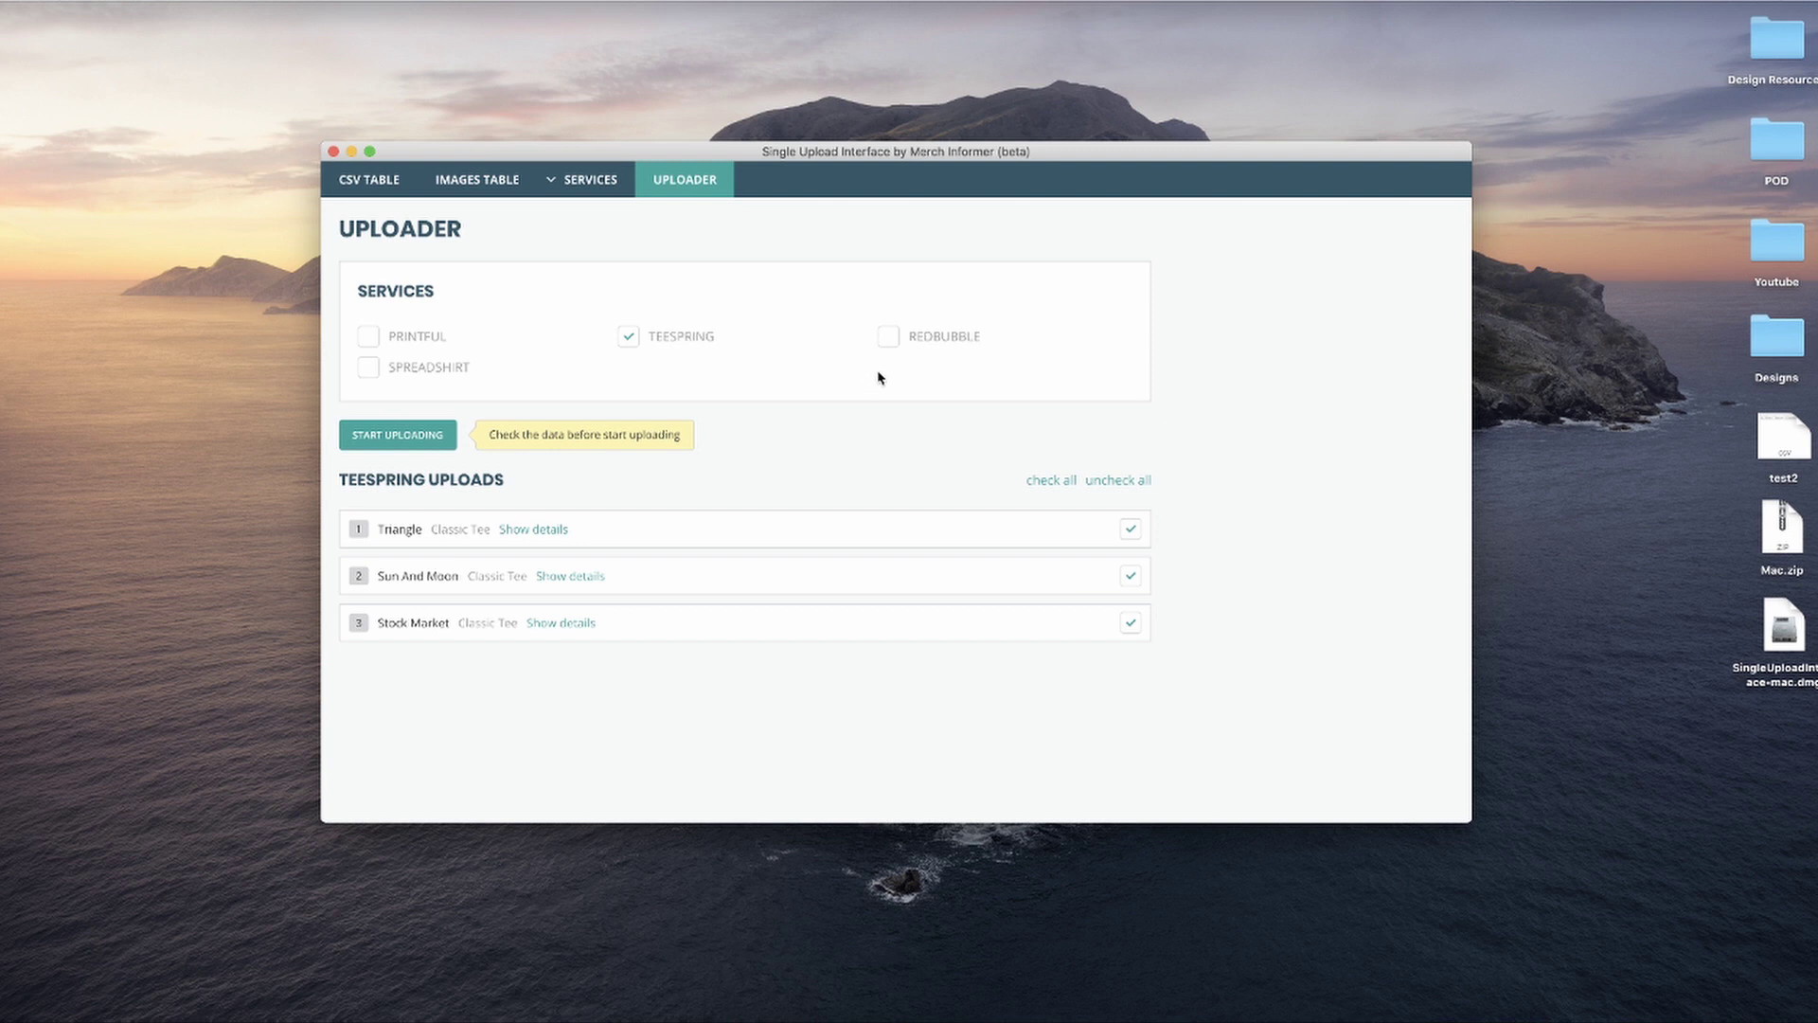
- Review the CSV table and uploader pages and the list of available help guides
click(369, 180)
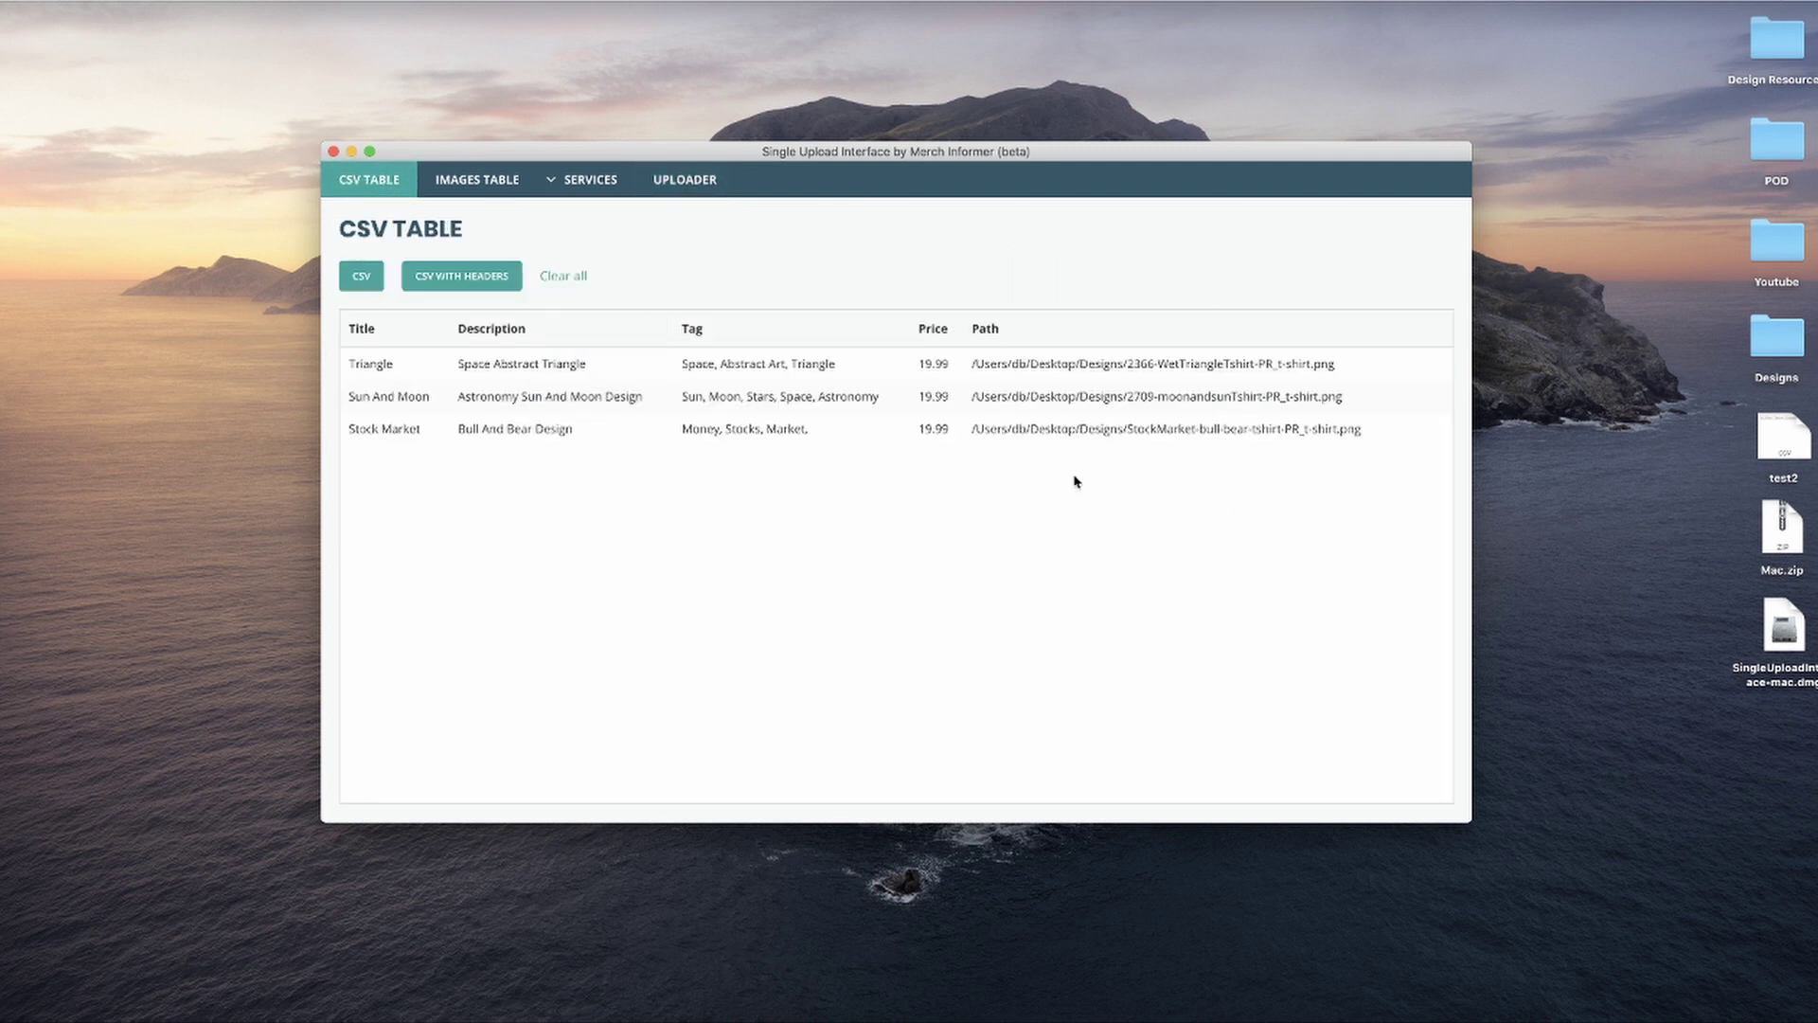
click(683, 185)
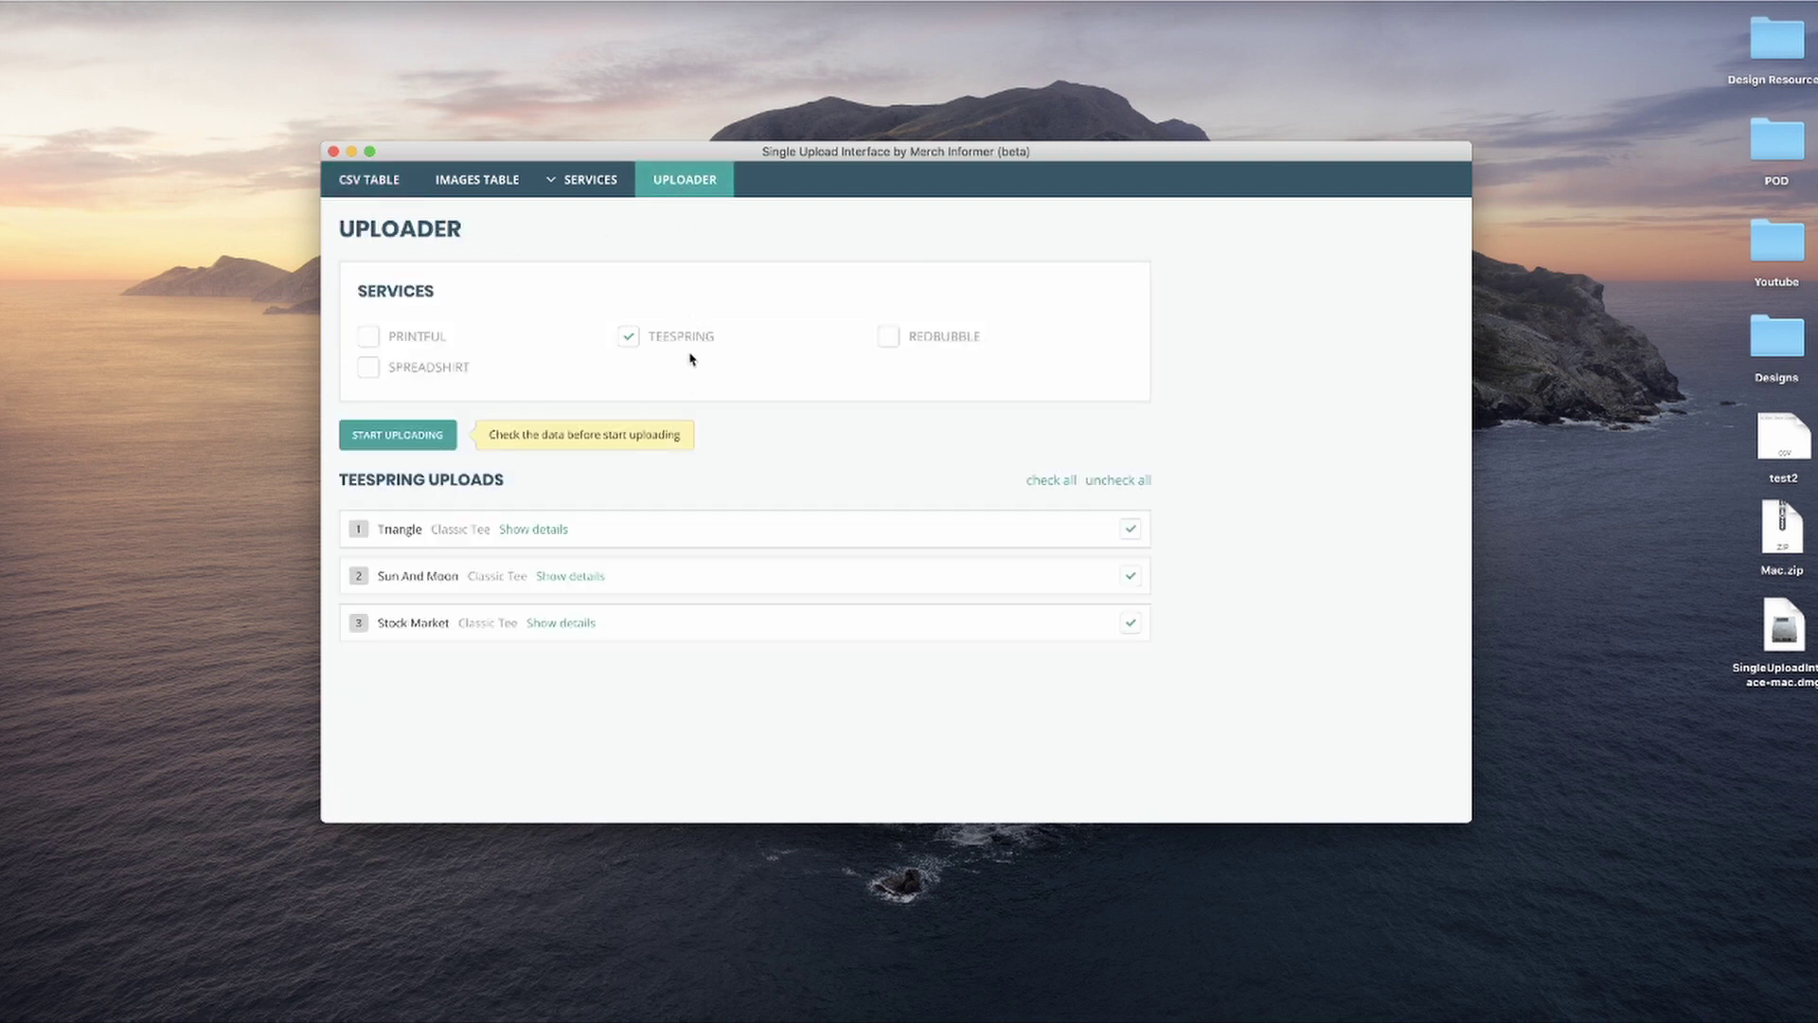
click(344, 186)
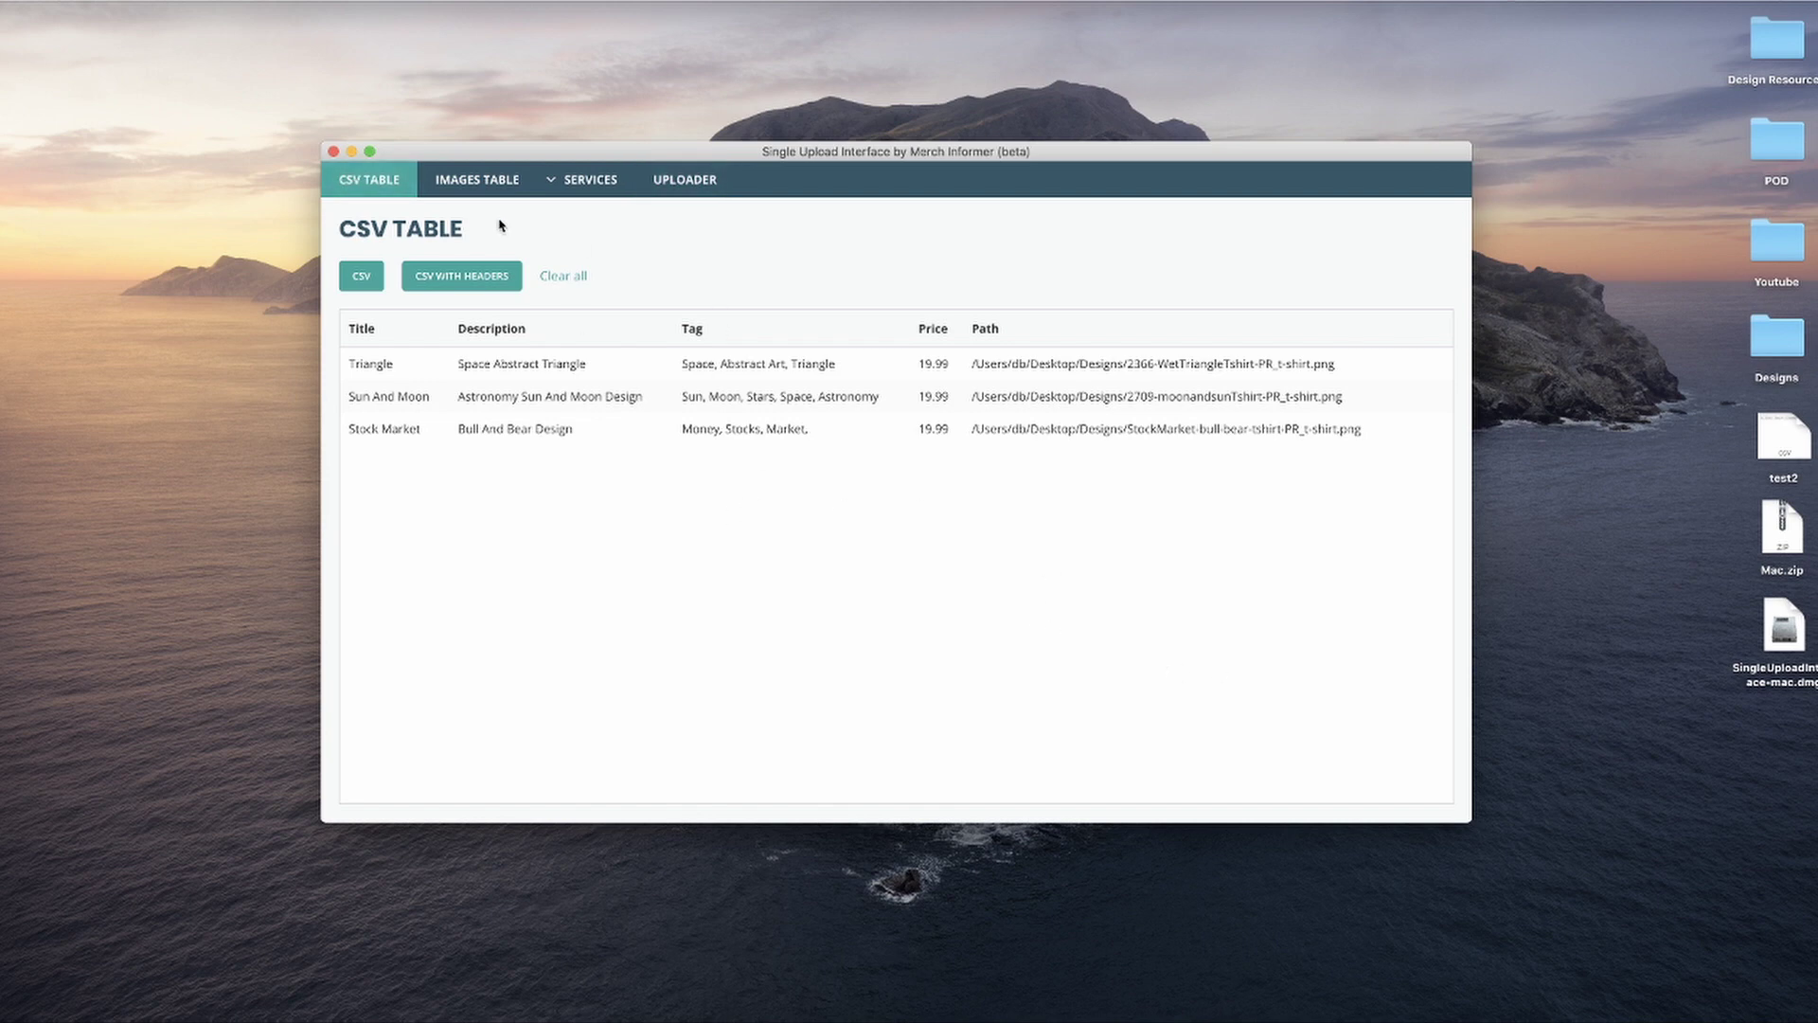
mouse_move(549, 167)
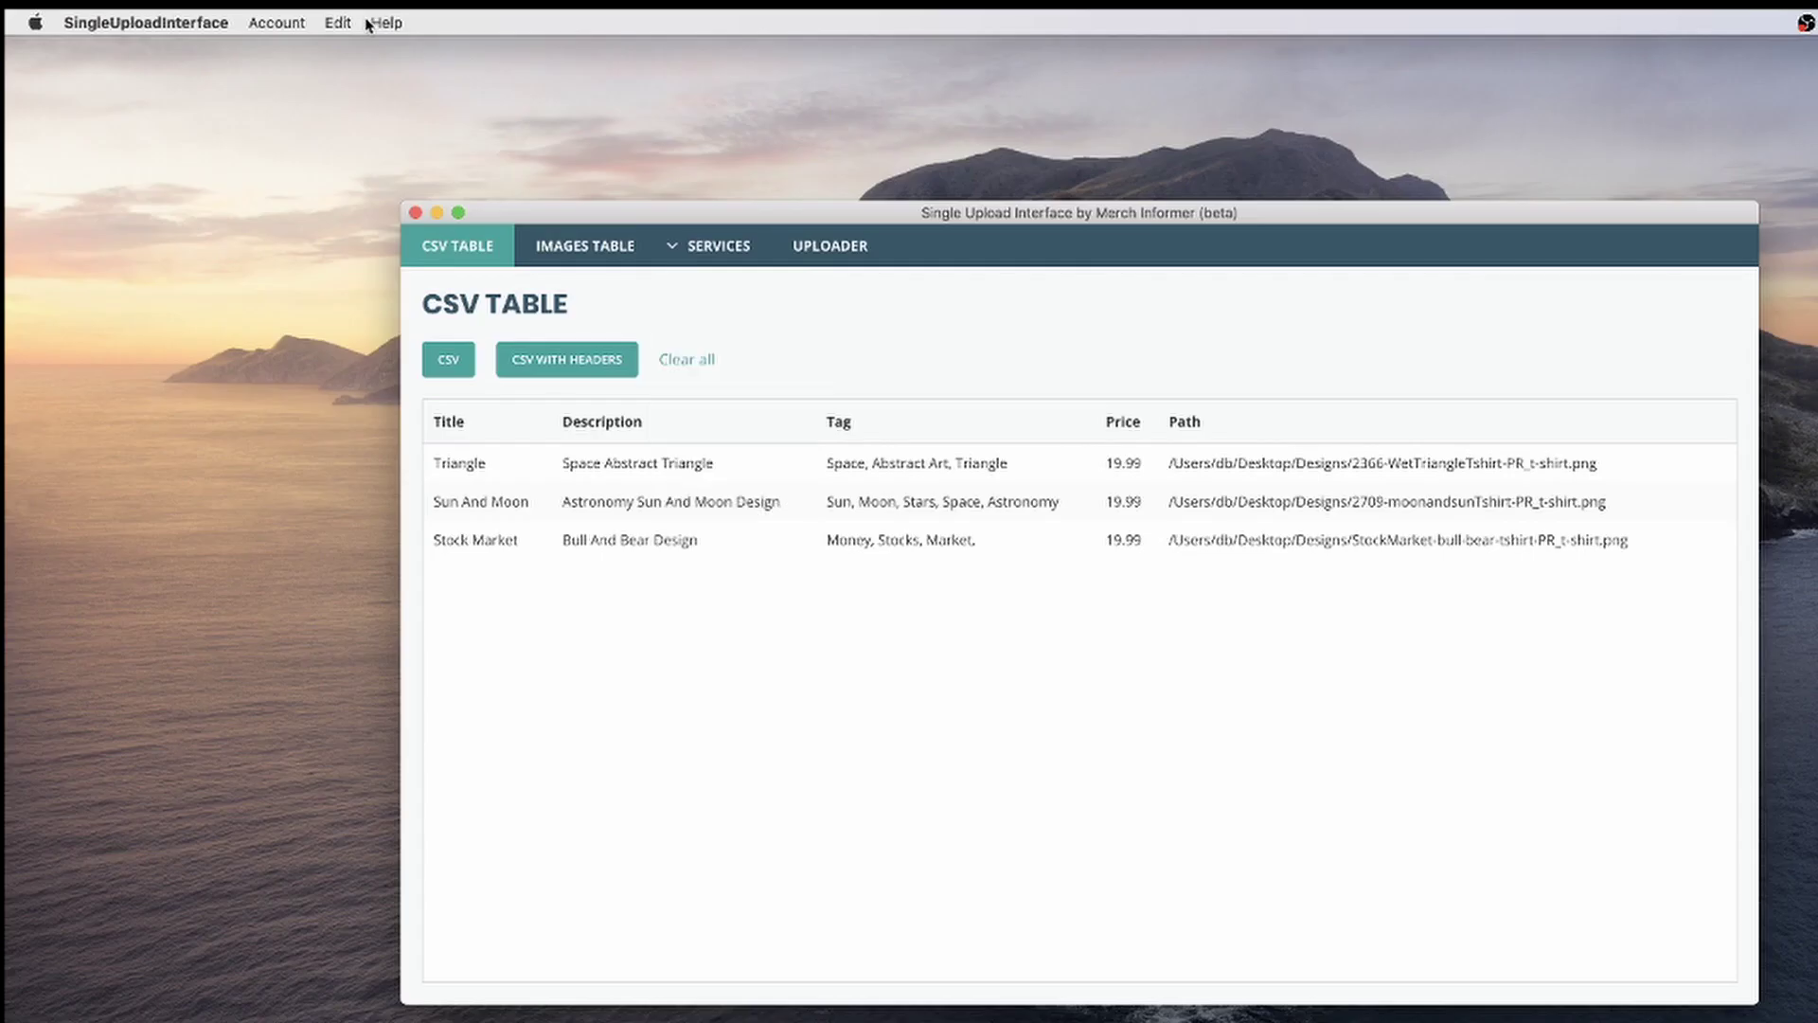
click(376, 21)
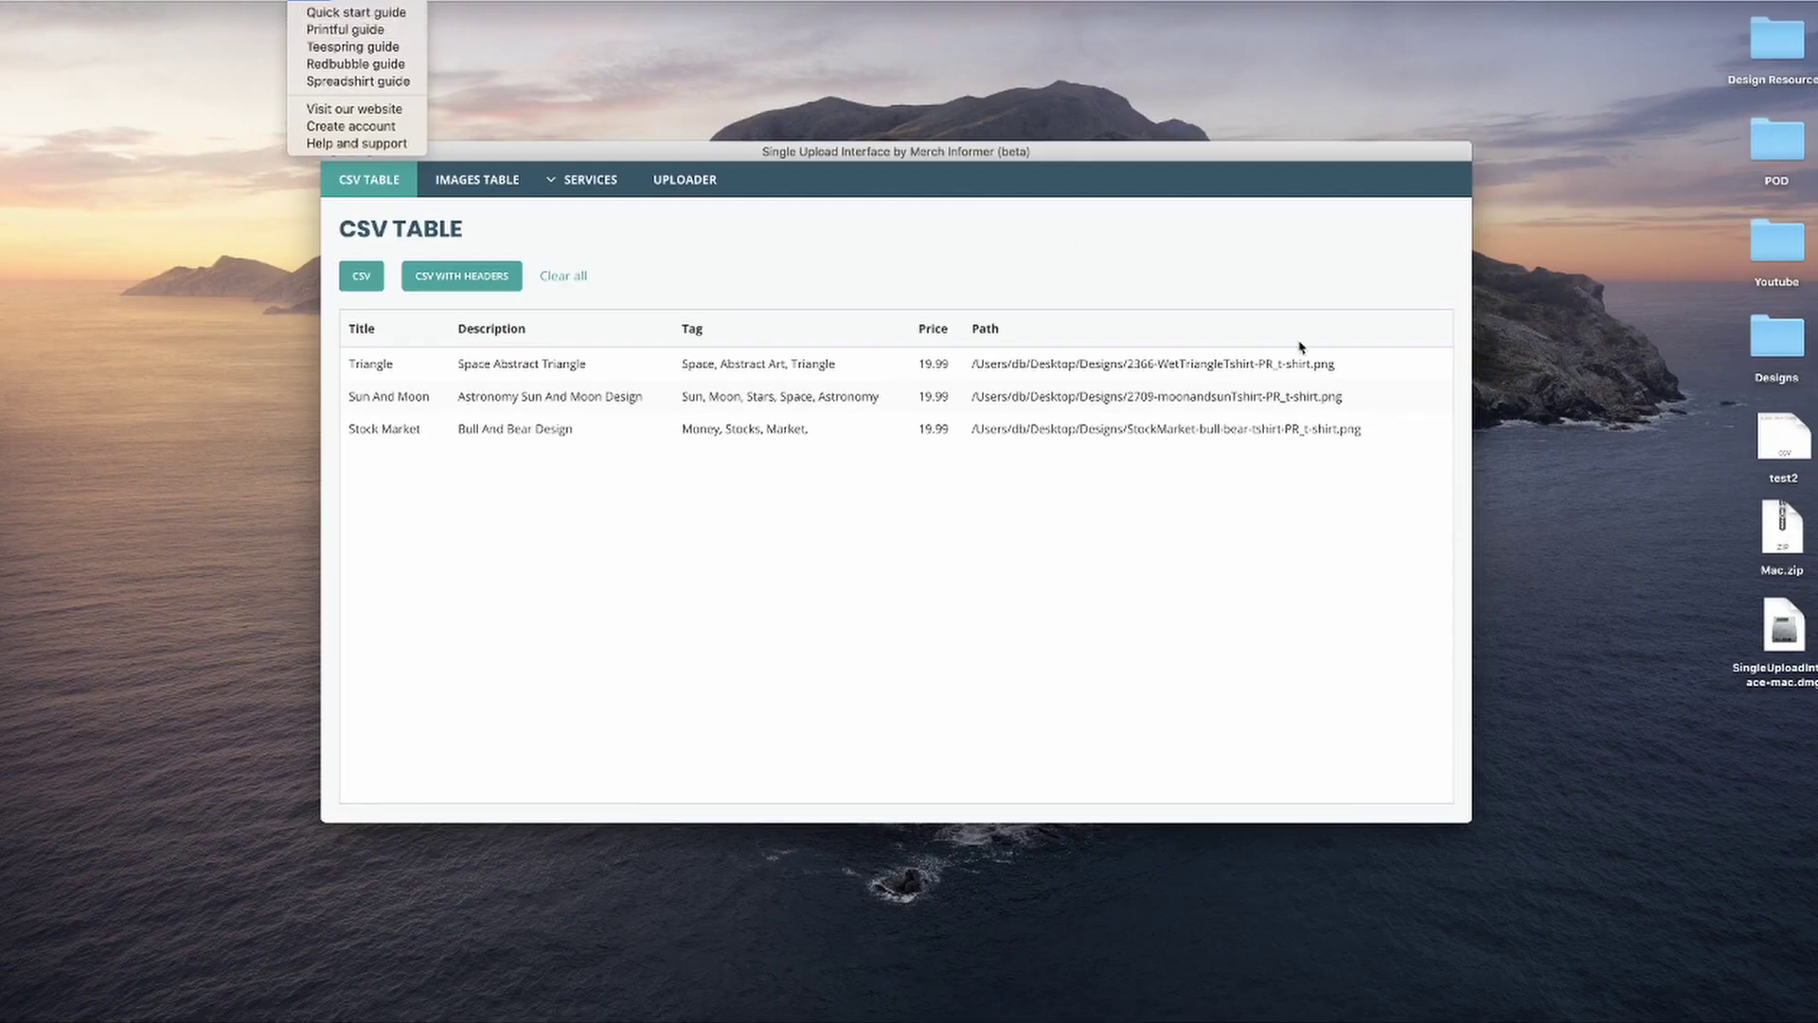
click(1143, 143)
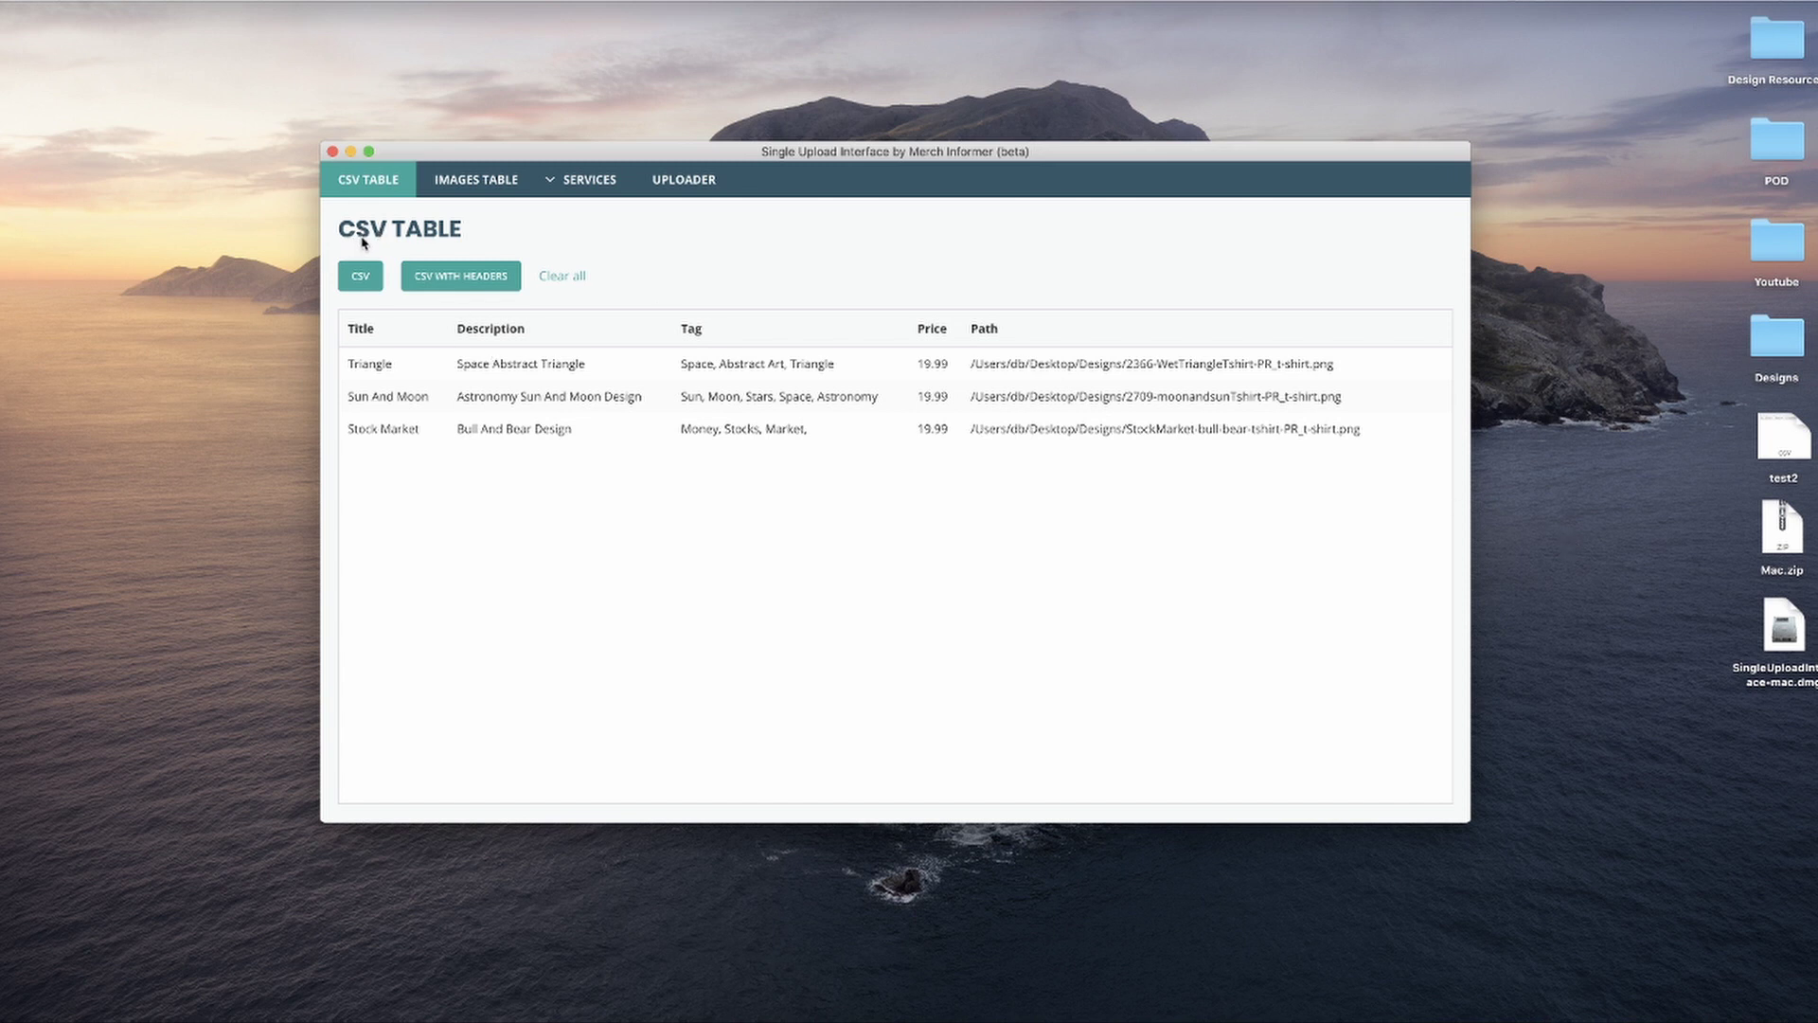
- Open the test2 CSV file from the desktop in Numbers
click(1779, 440)
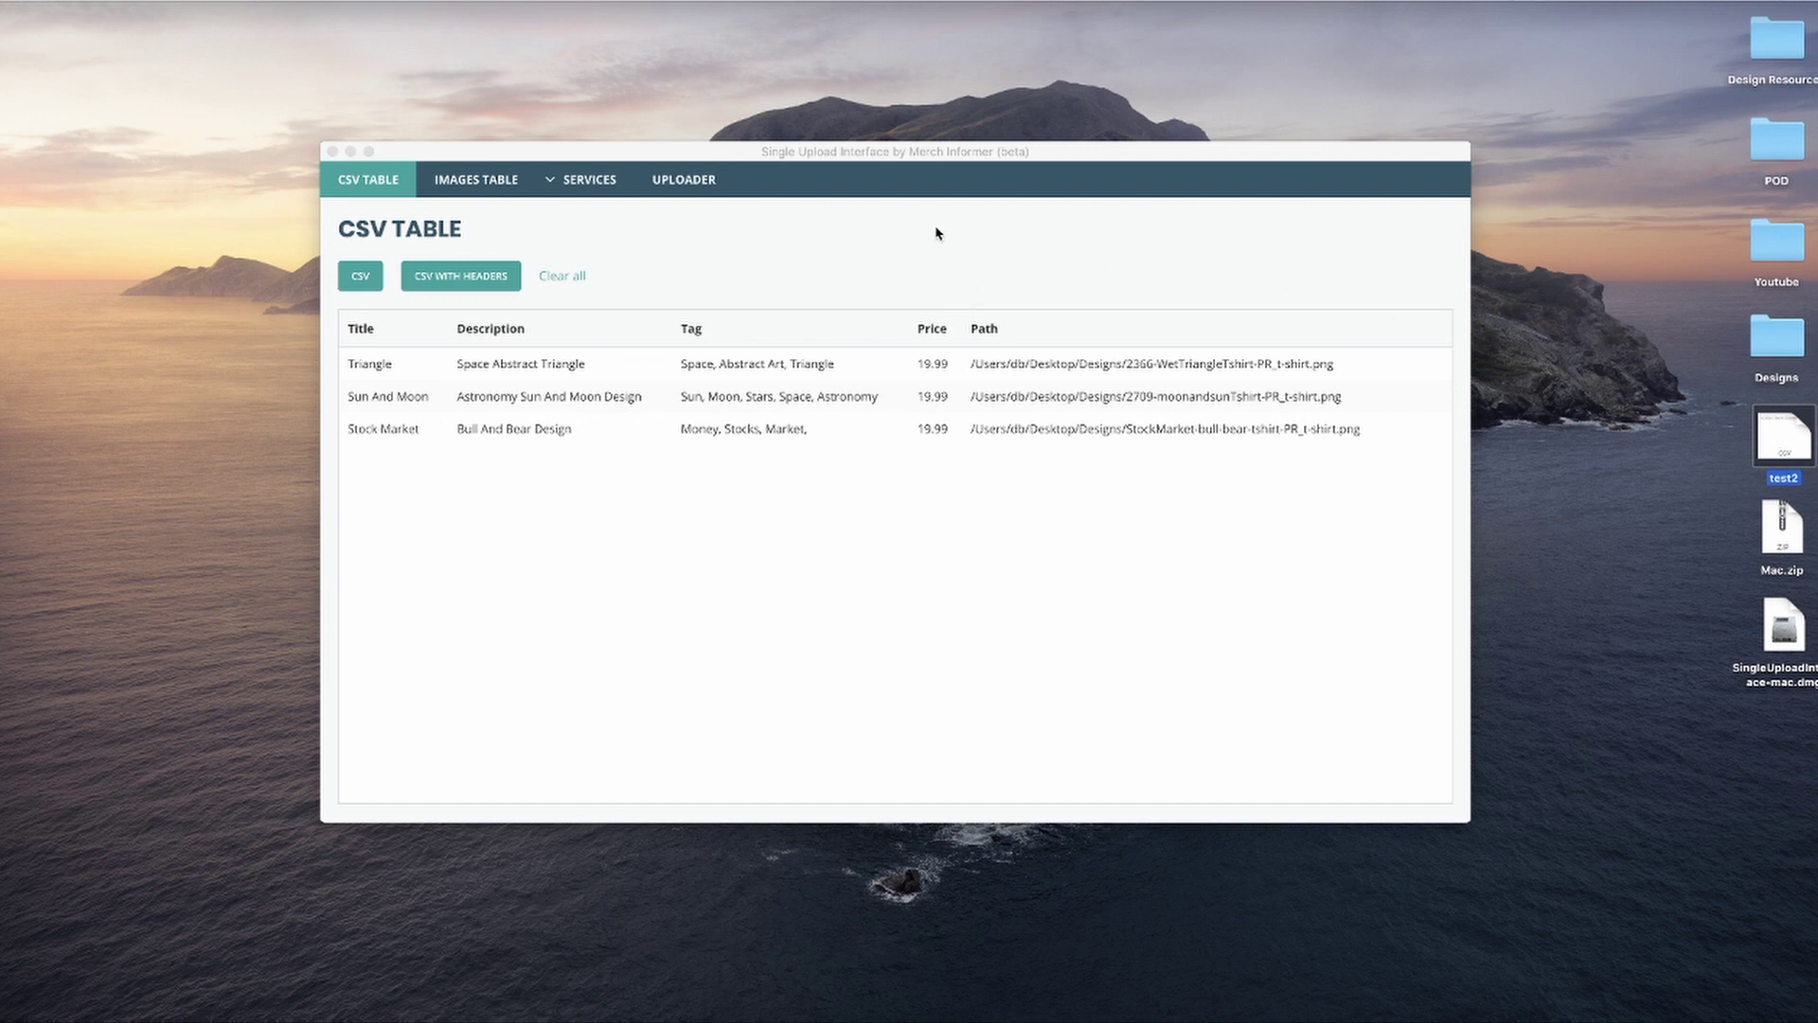
click(153, 36)
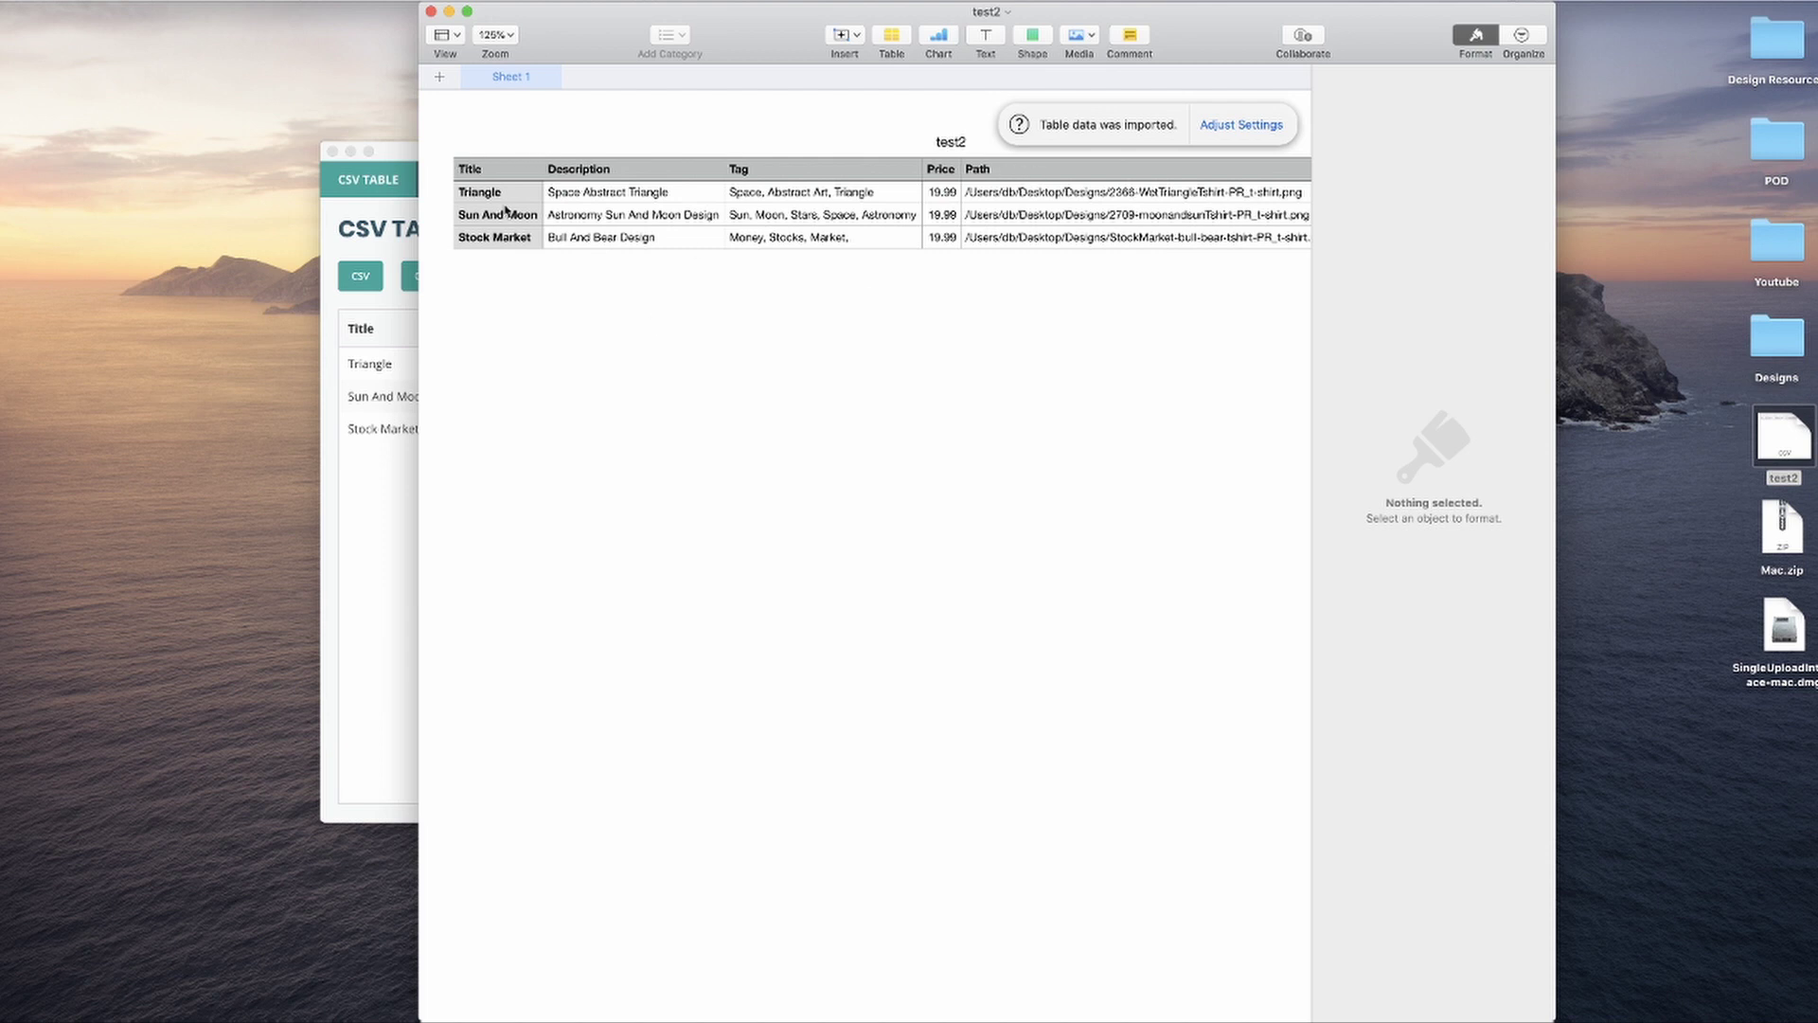
- Switch to the browser, create a blank spreadsheet in Google Sheets, and minimize the browser window
click(811, 1021)
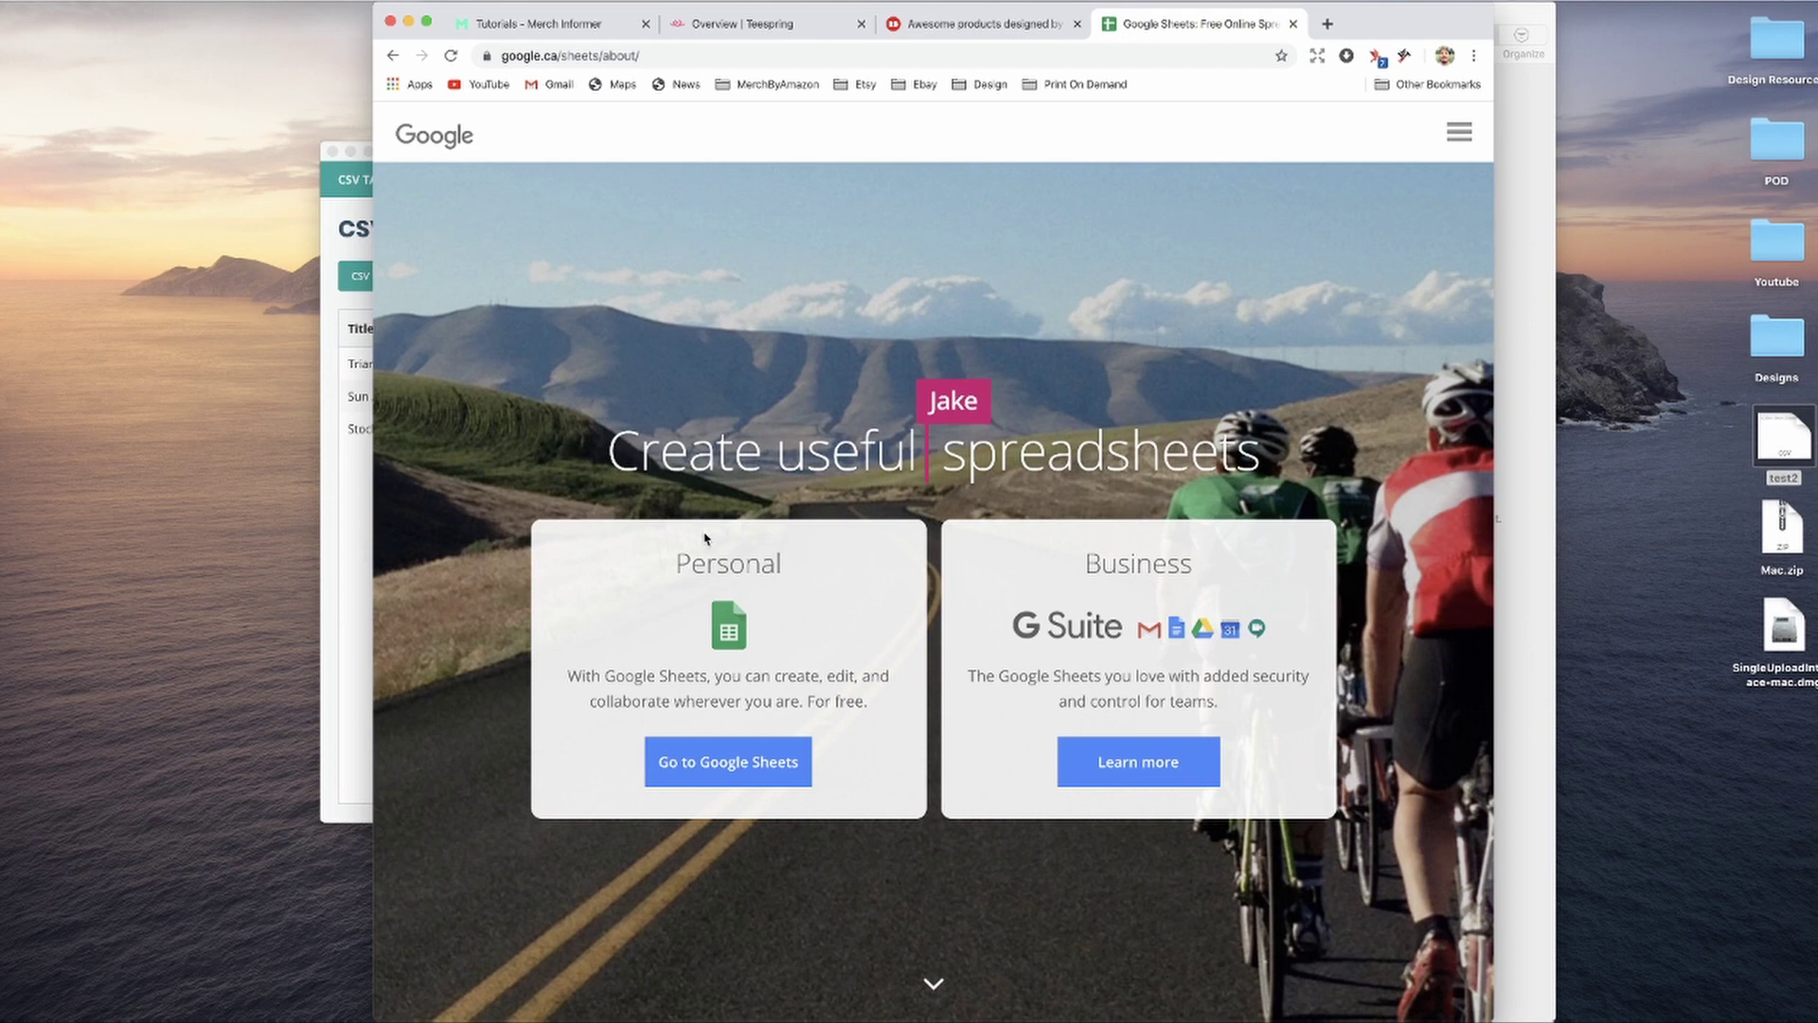
click(721, 771)
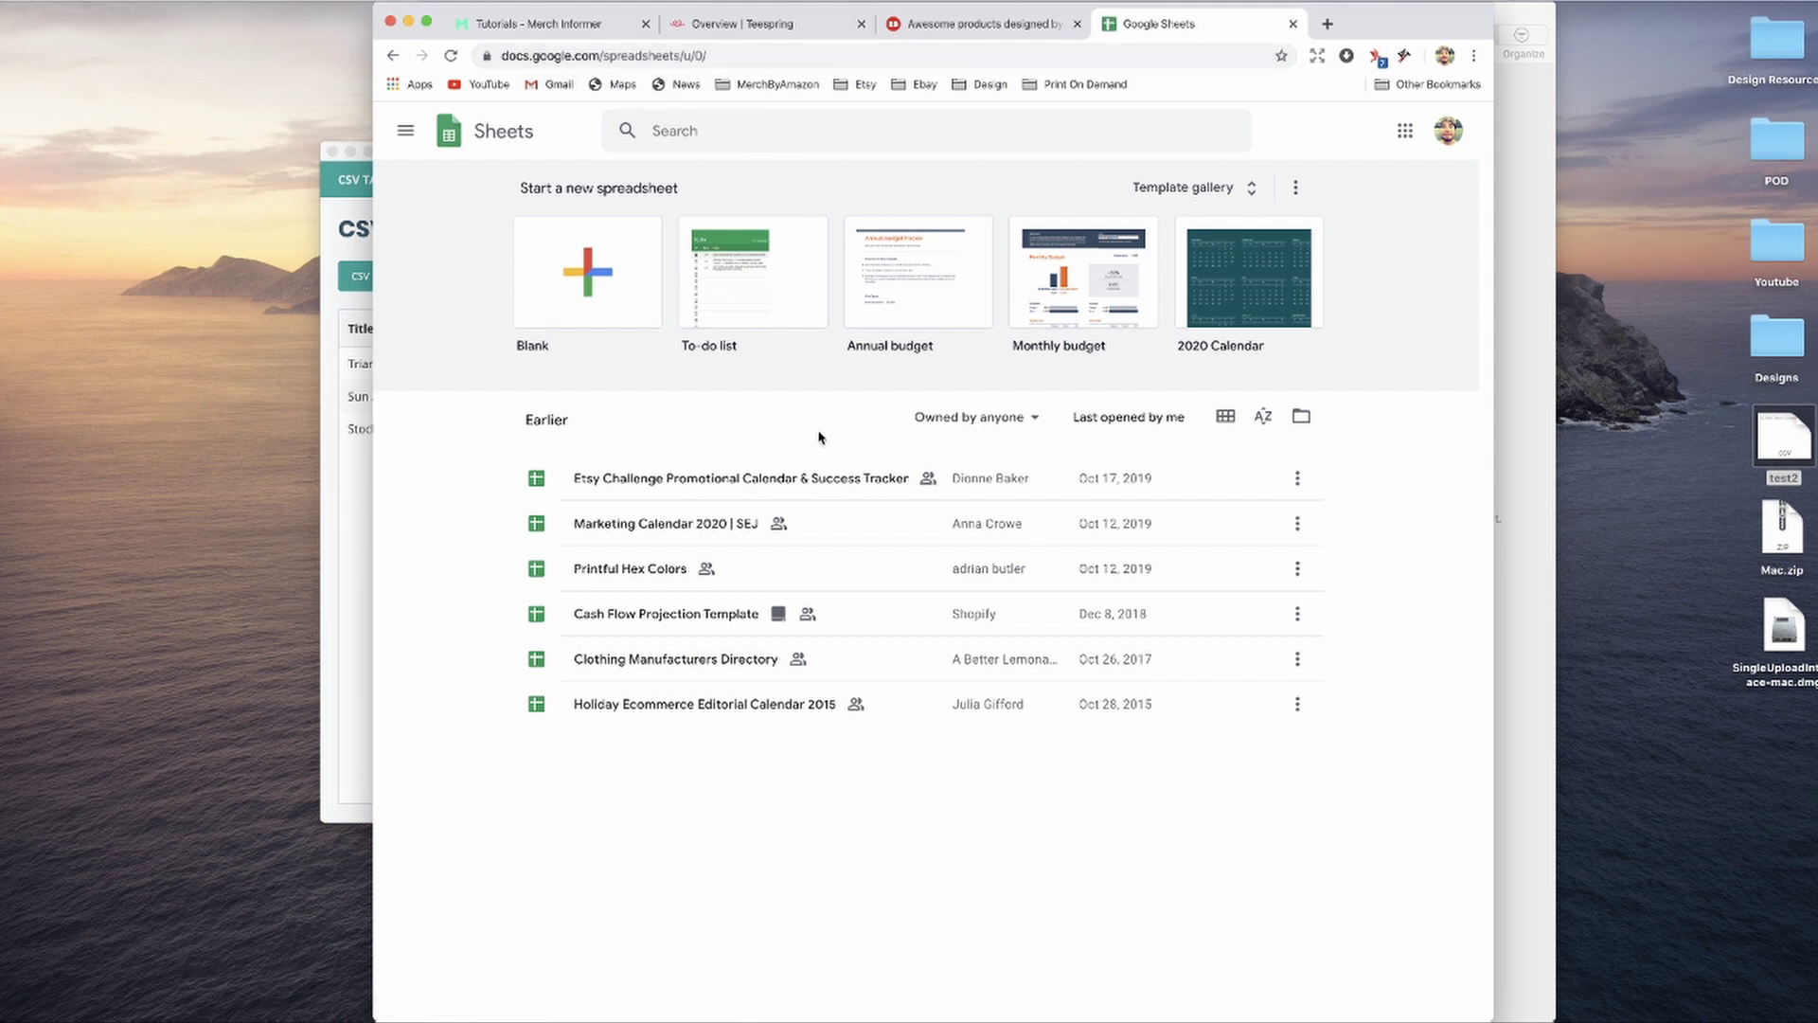
click(592, 295)
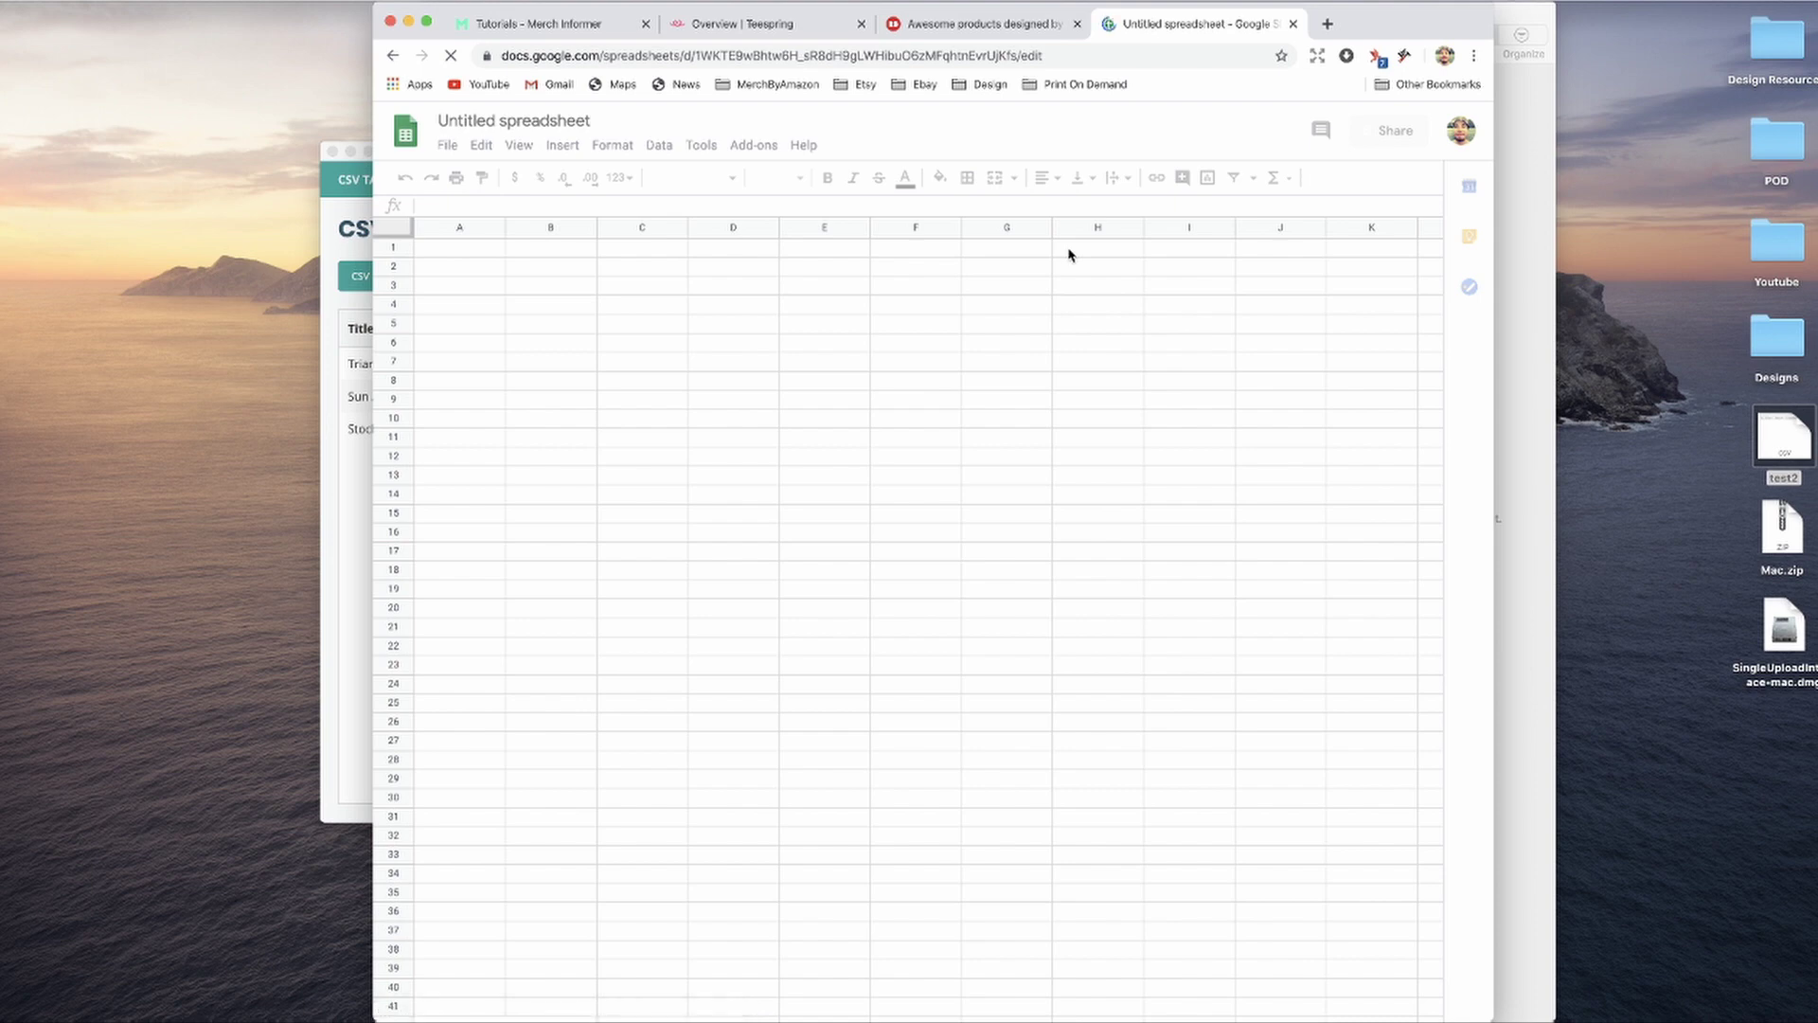
click(409, 21)
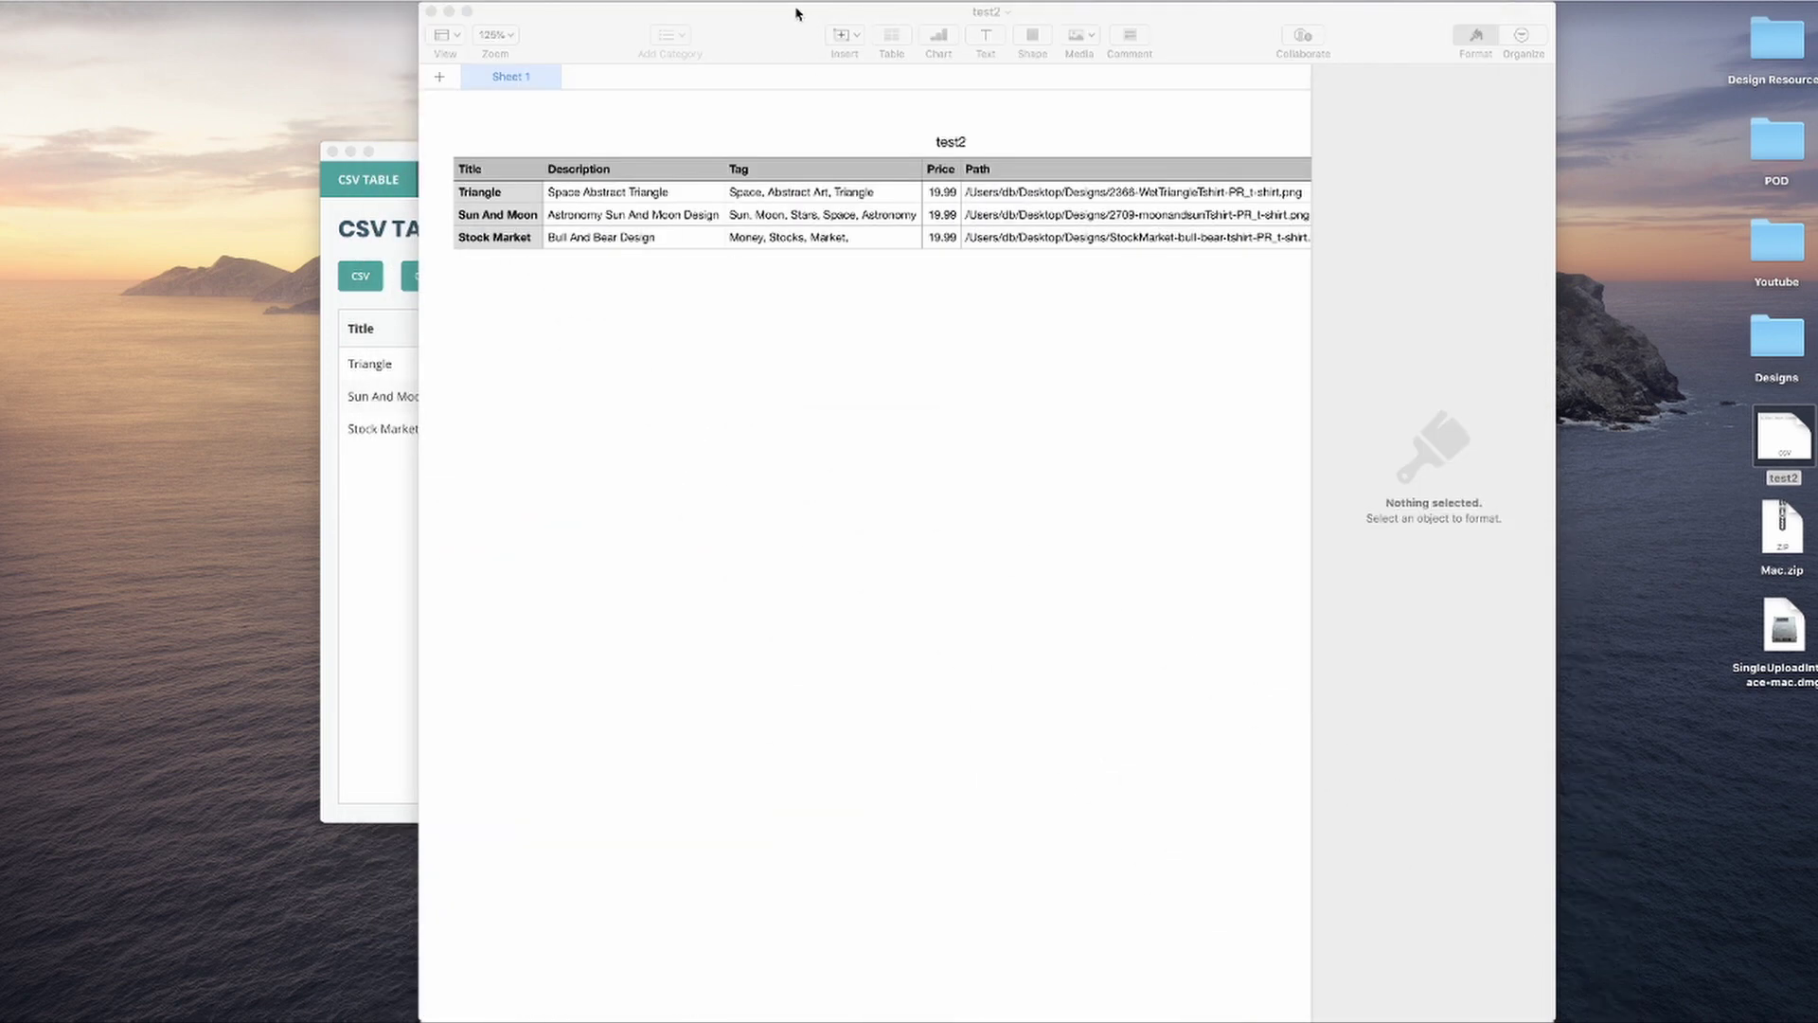
- Reposition the test2 spreadsheet window and open the Designs folder in front of it without covering the table
drag(765, 36, 713, 36)
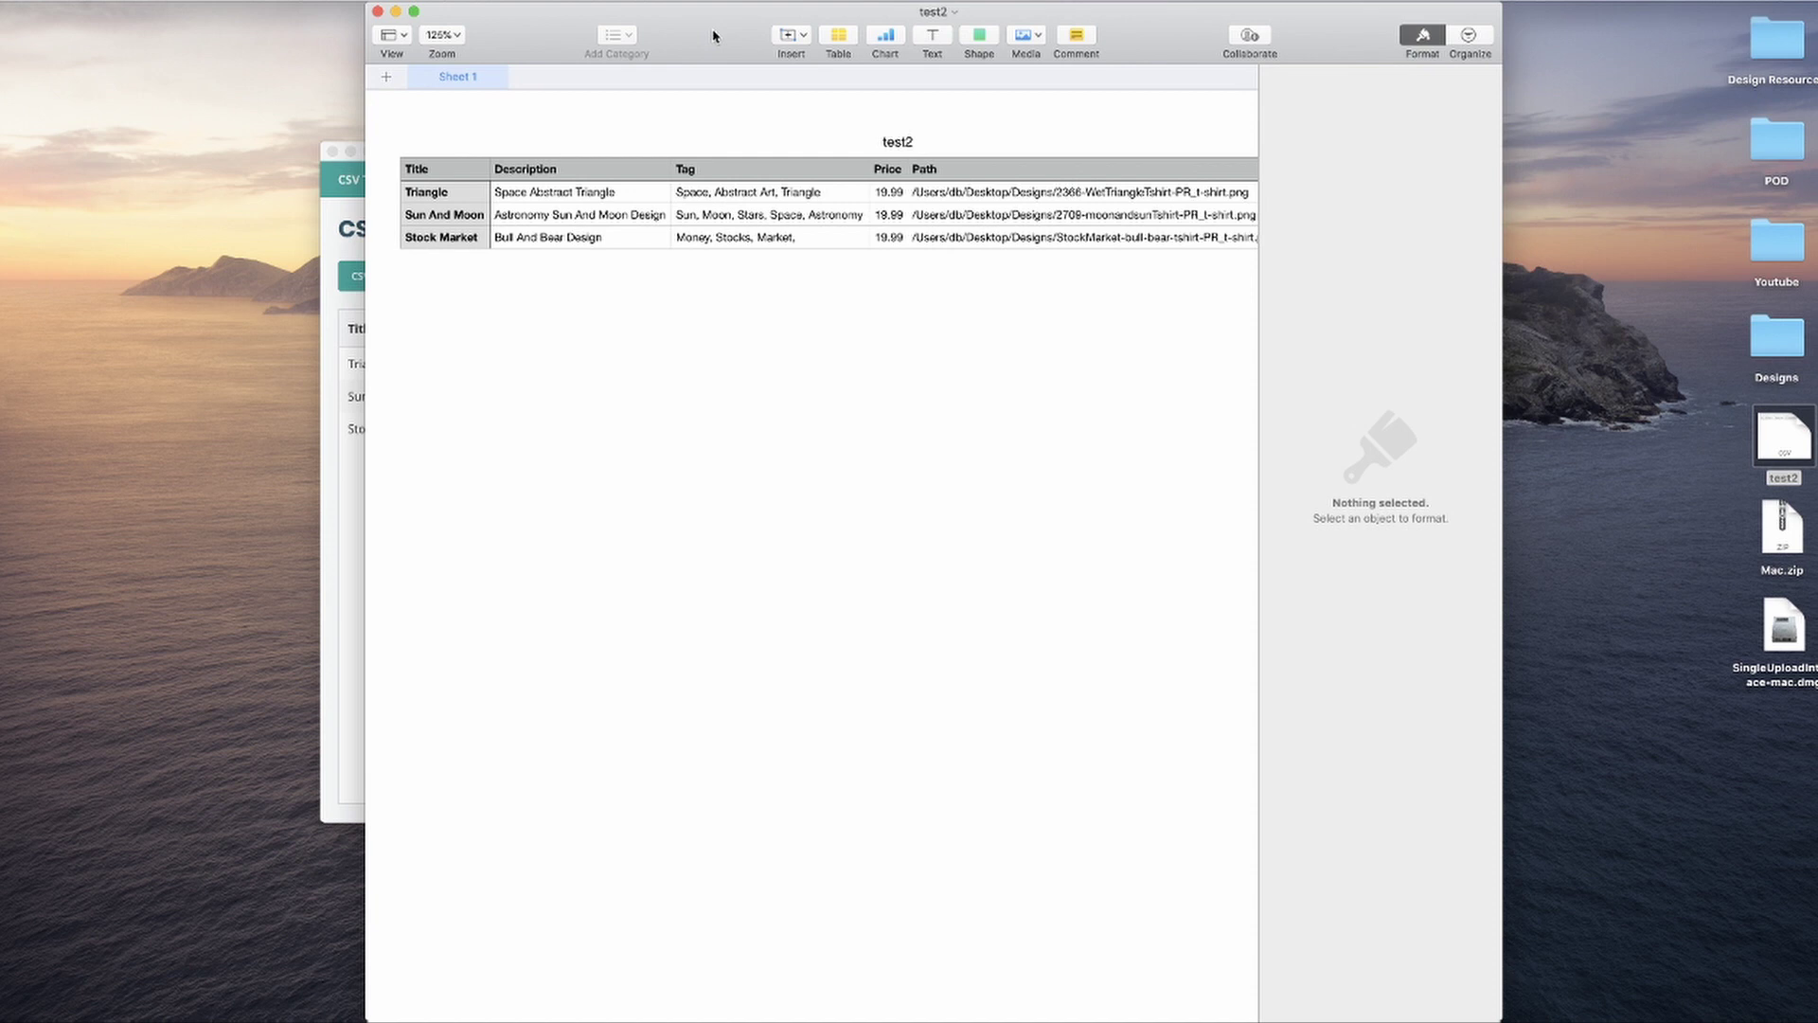
drag(713, 36, 565, 36)
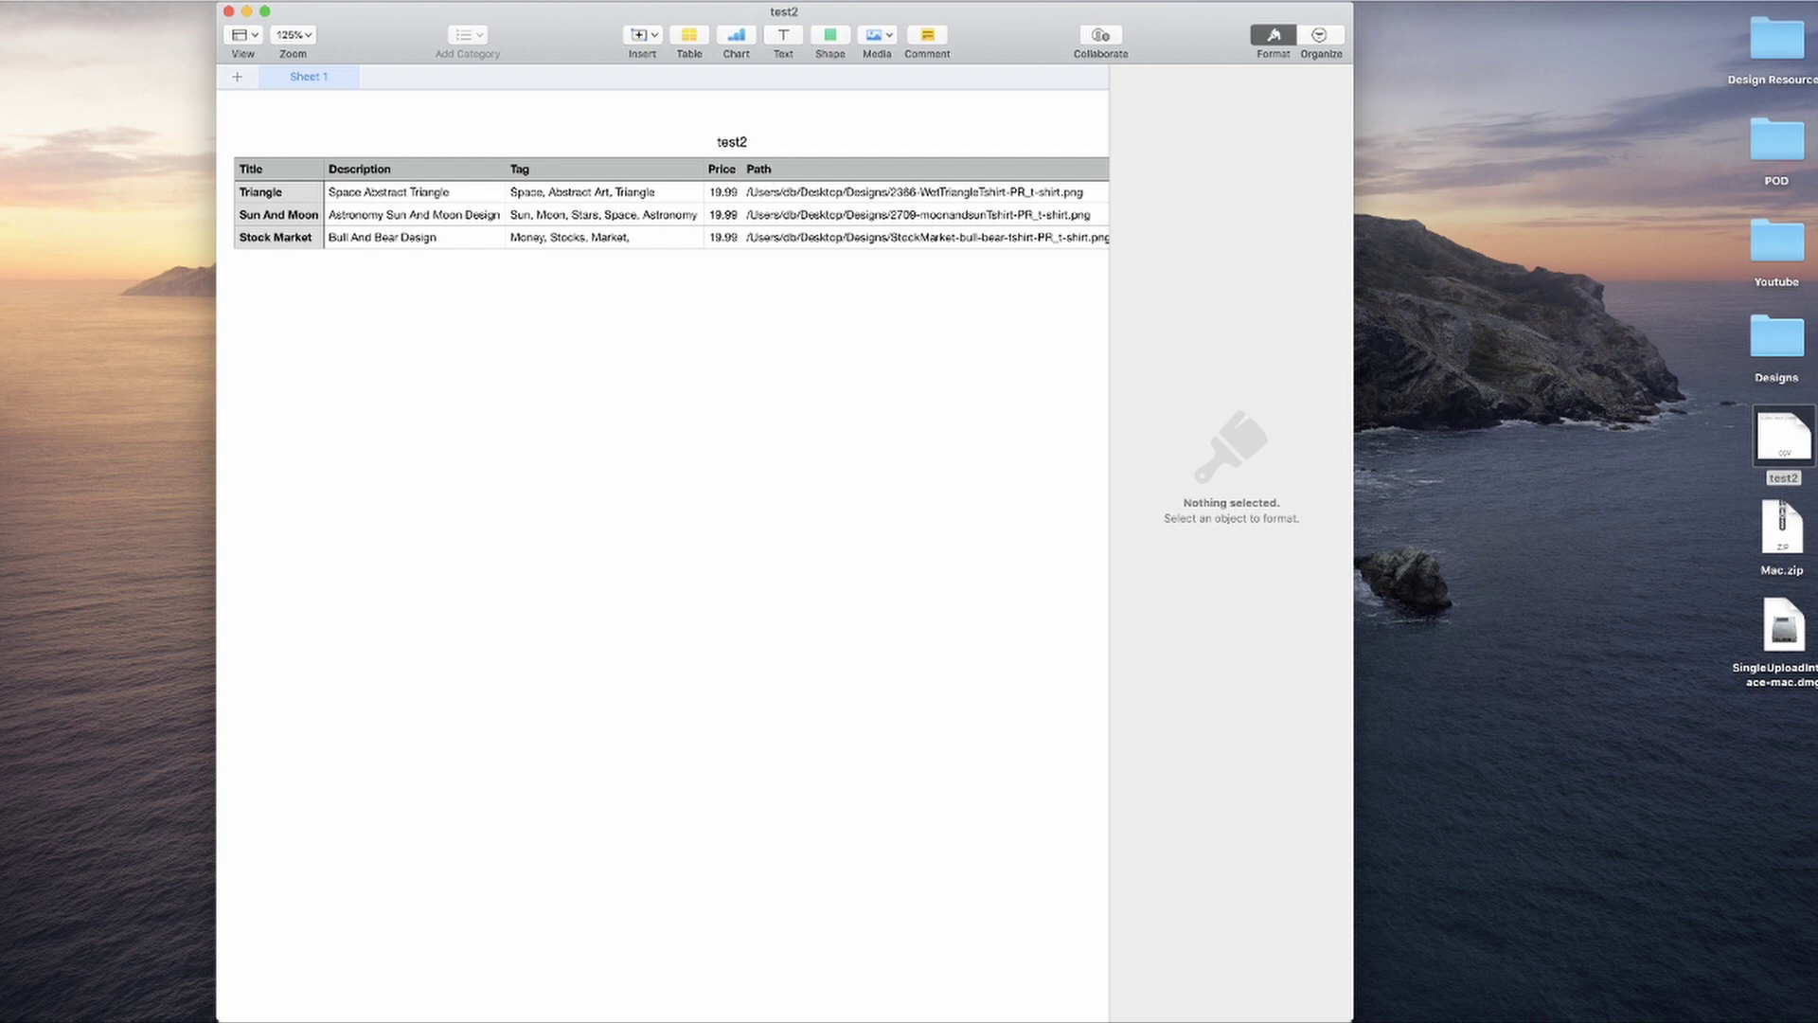
double_click(1776, 352)
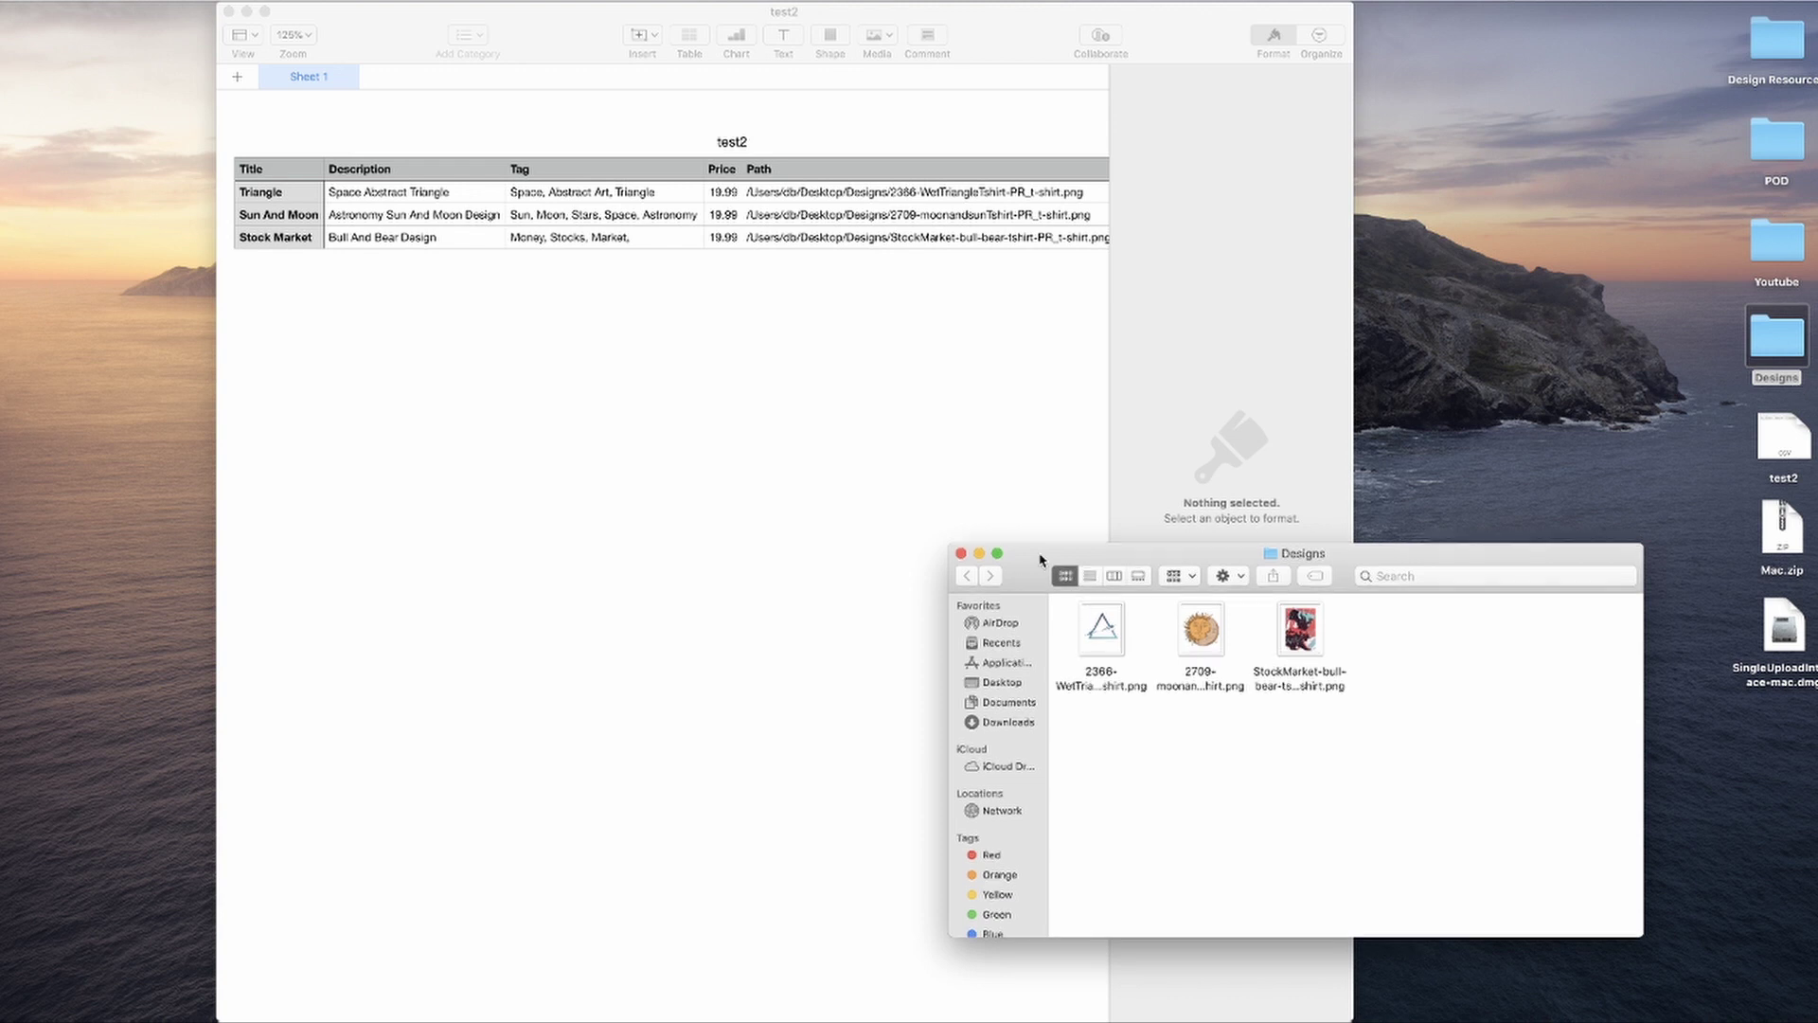
drag(1043, 561, 1041, 540)
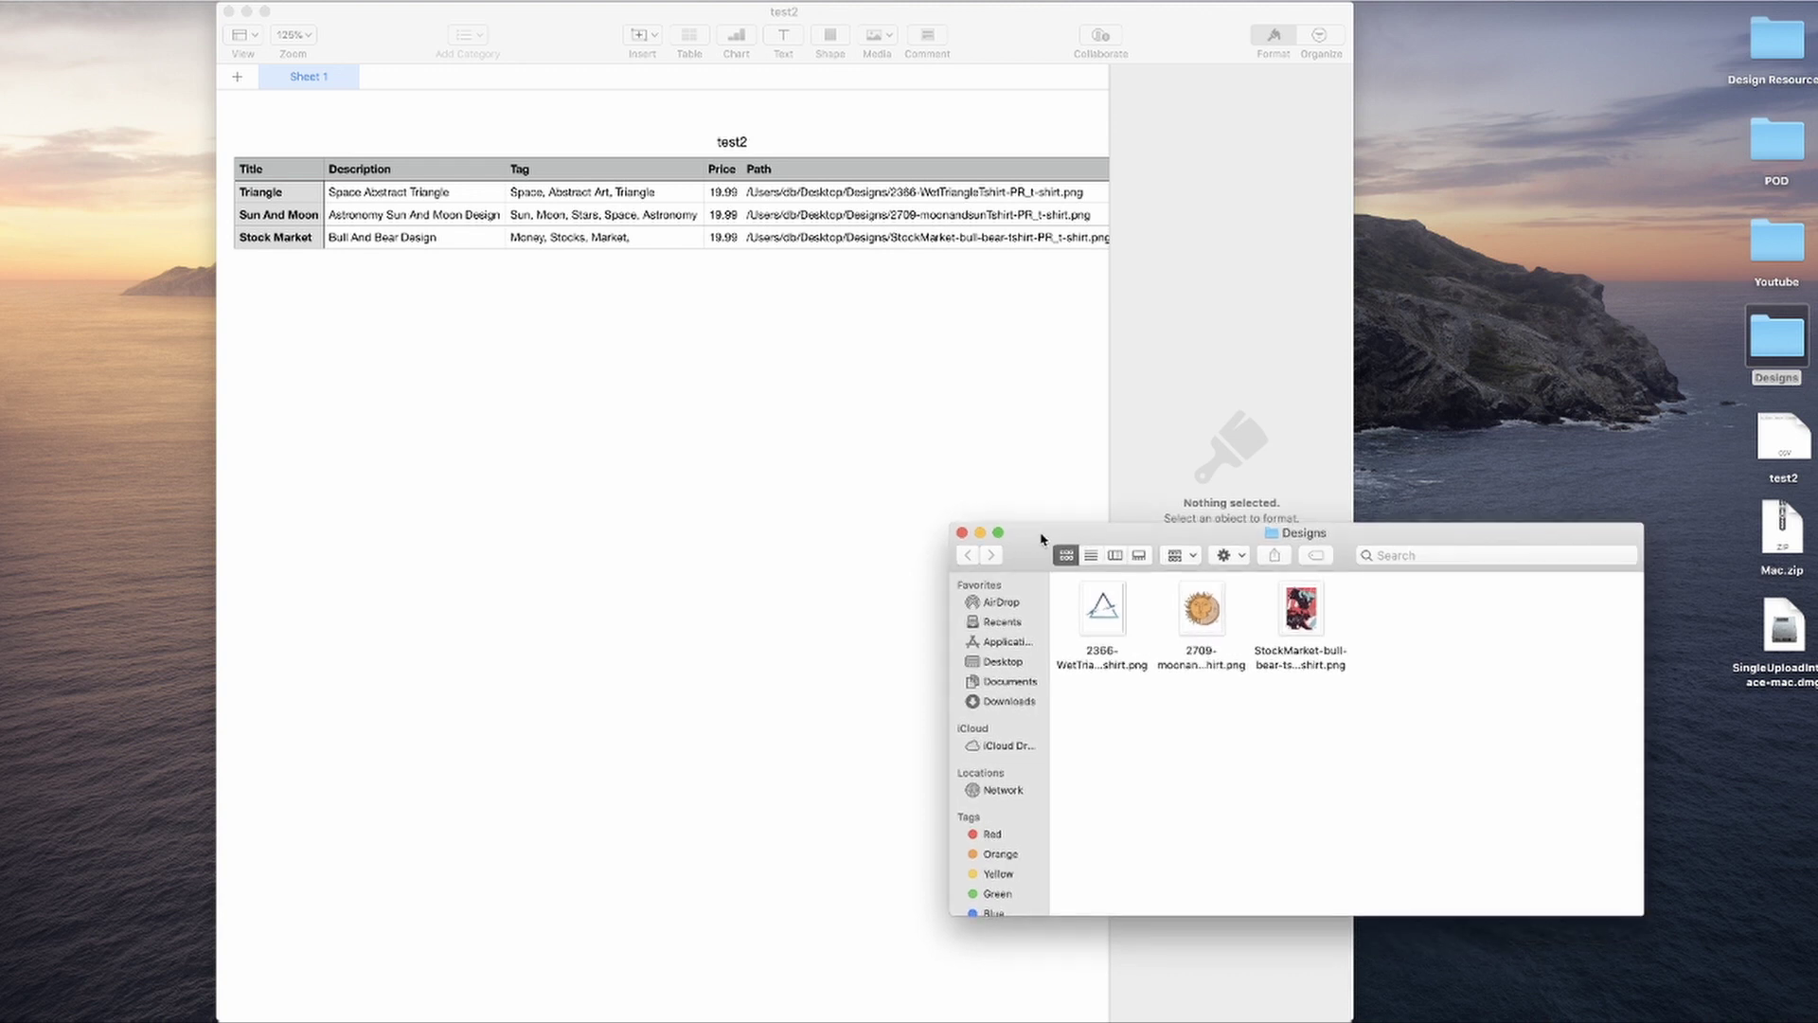
- View the file information of 2366-WetTriangleTshirt-PR_t-shirt.png and close it again
right_click(1109, 620)
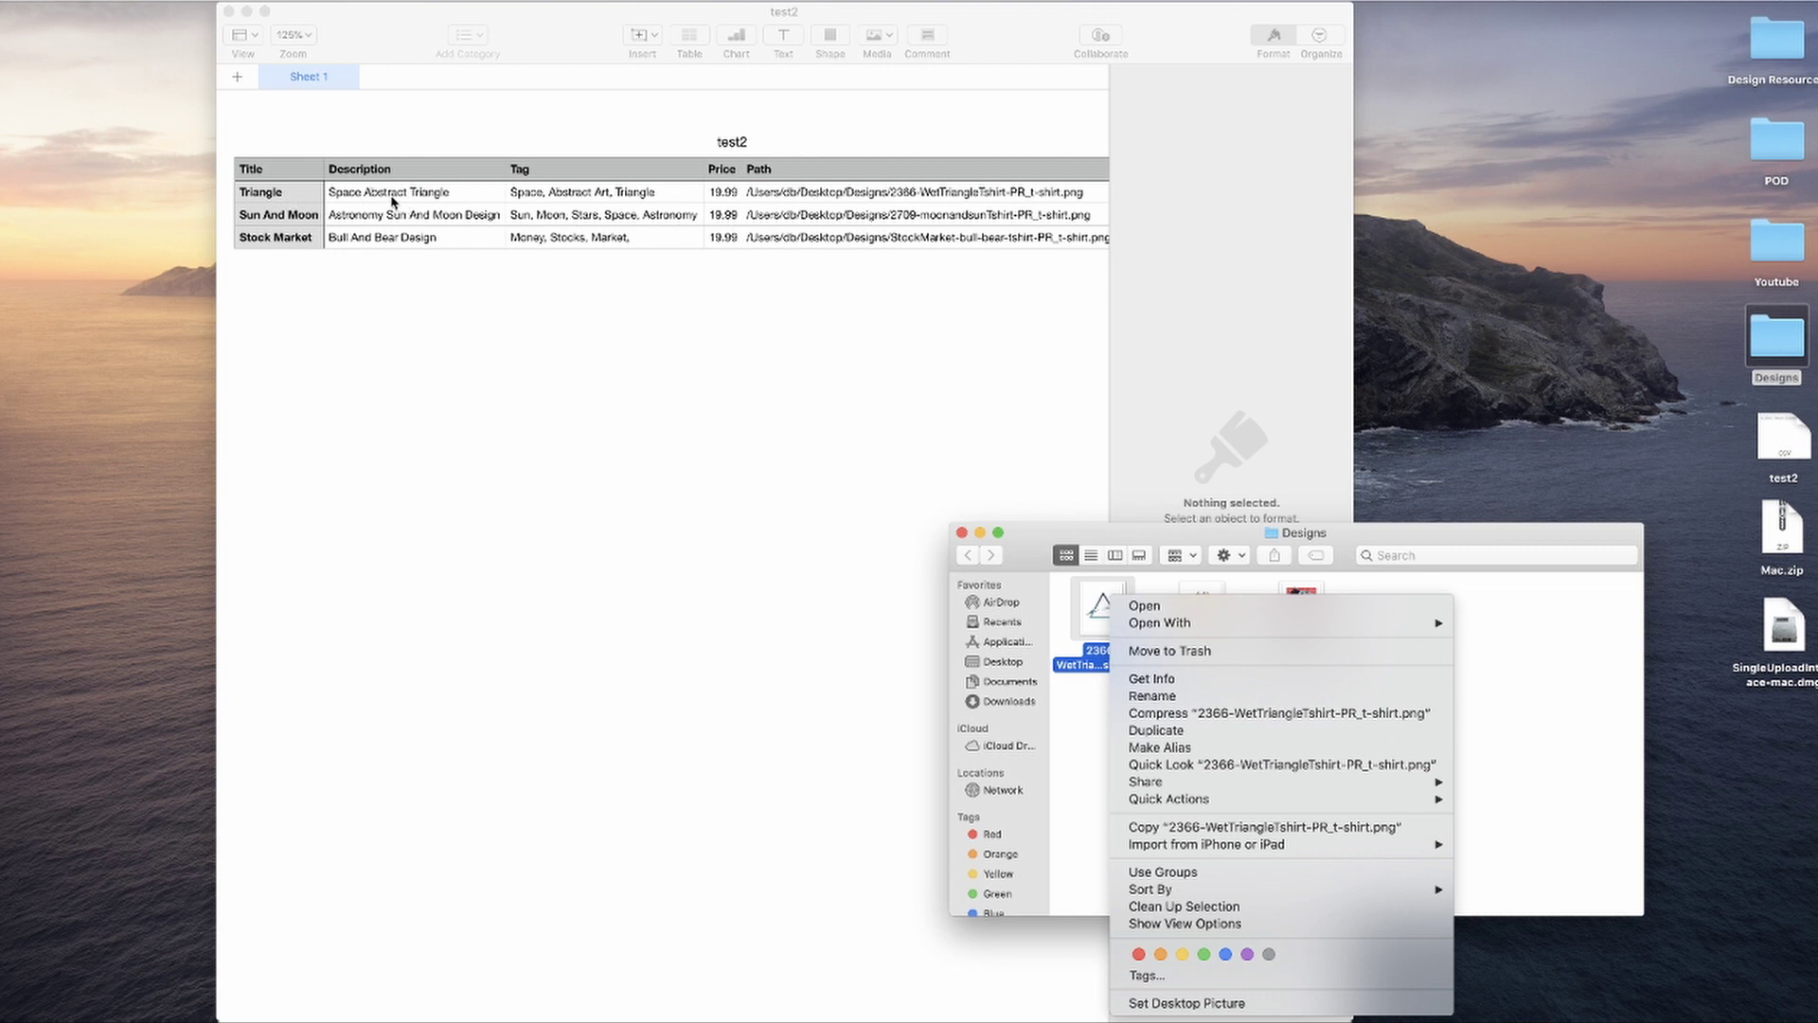
scroll(537, 214, right, 1)
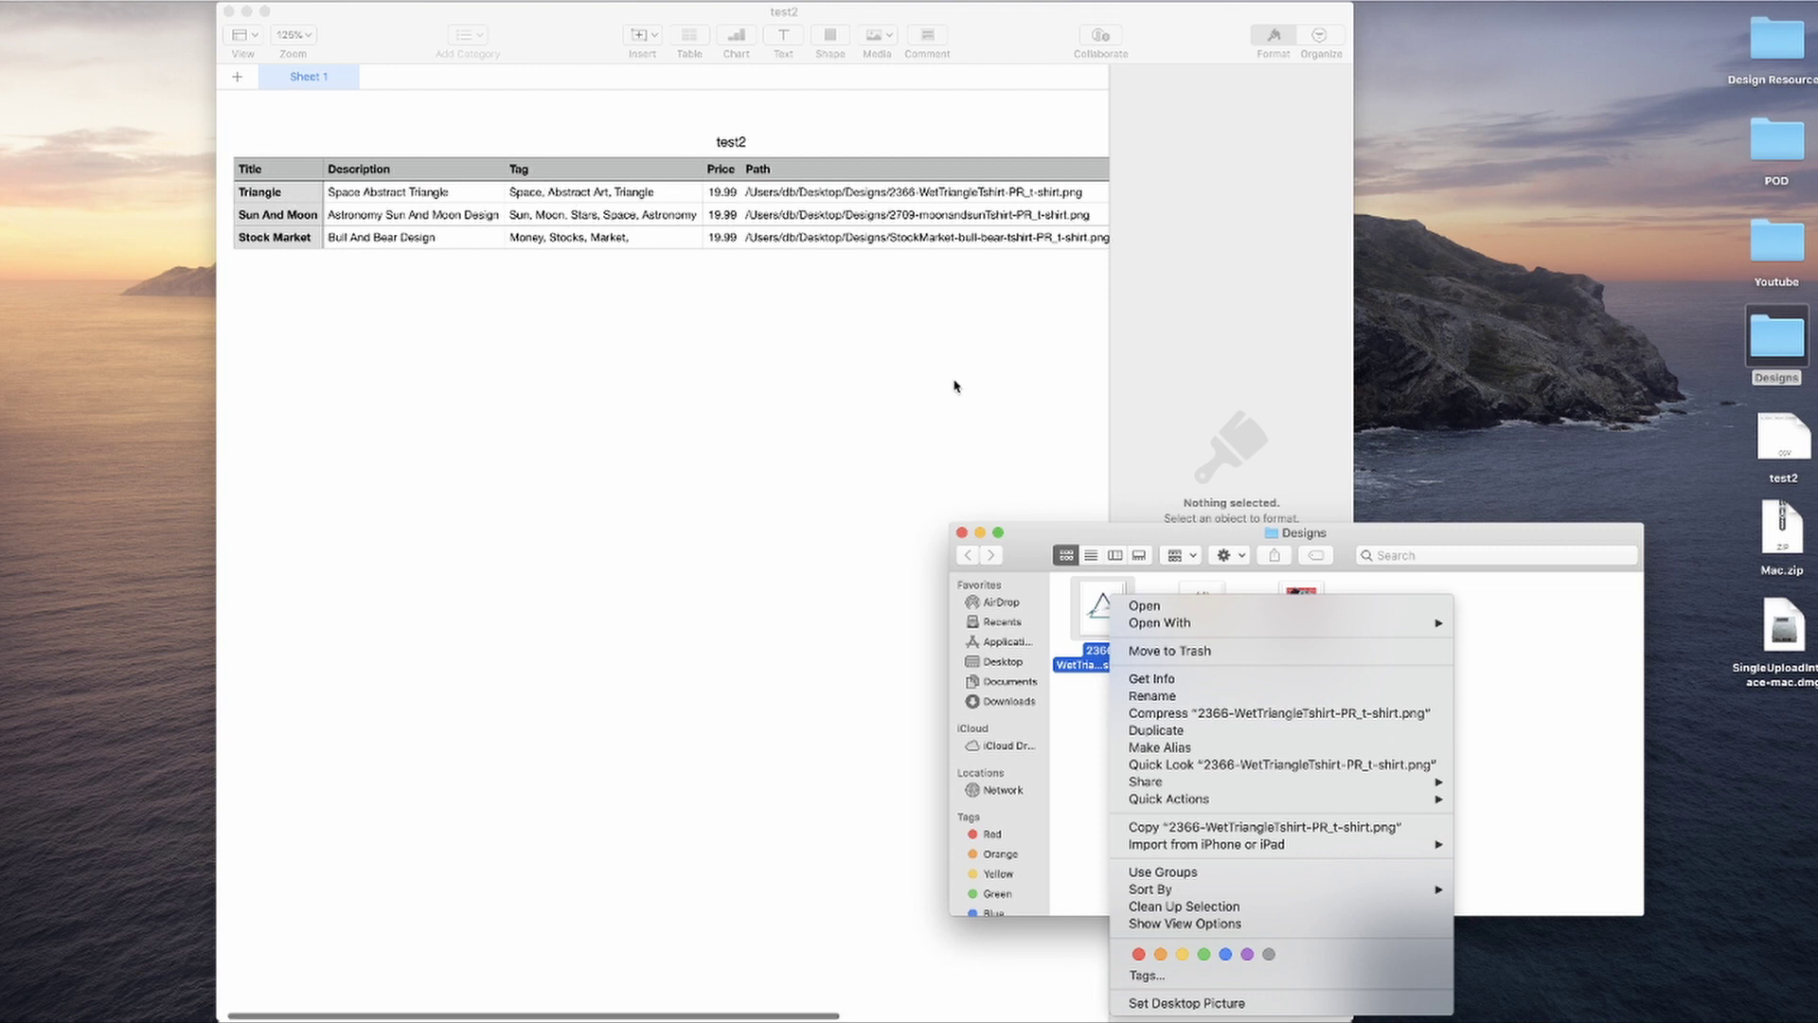
click(1176, 681)
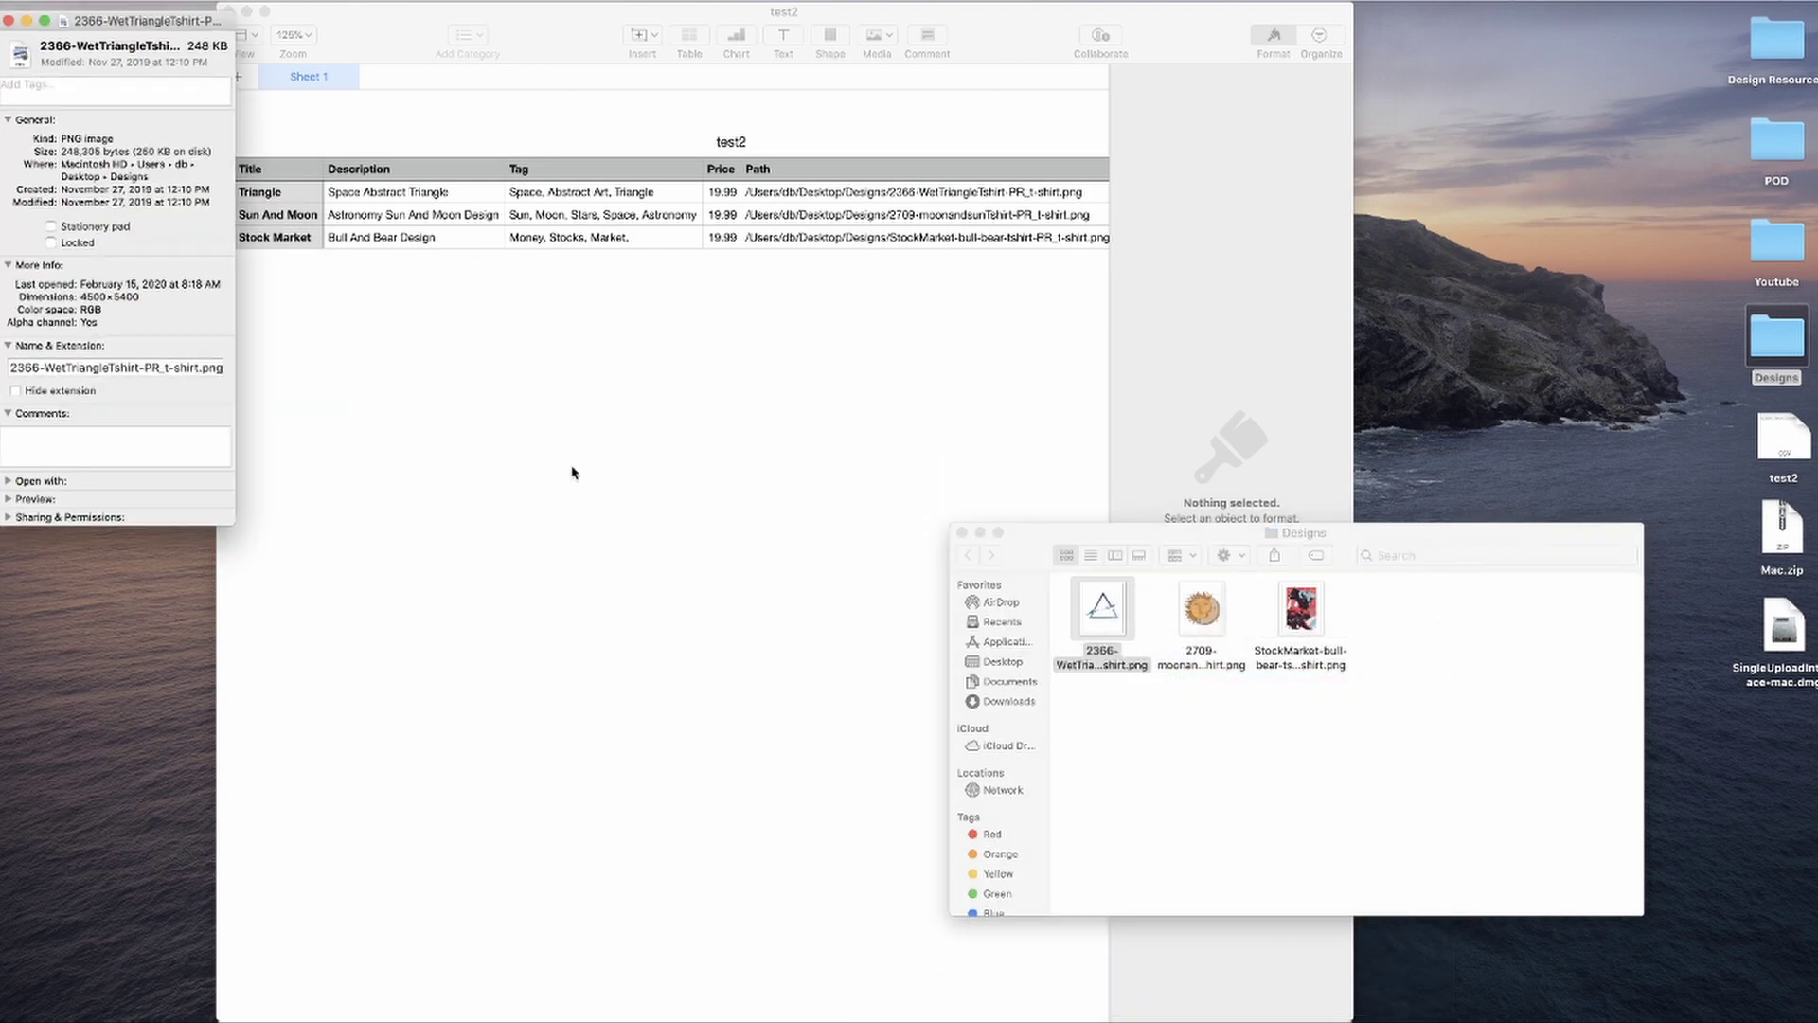
click(10, 20)
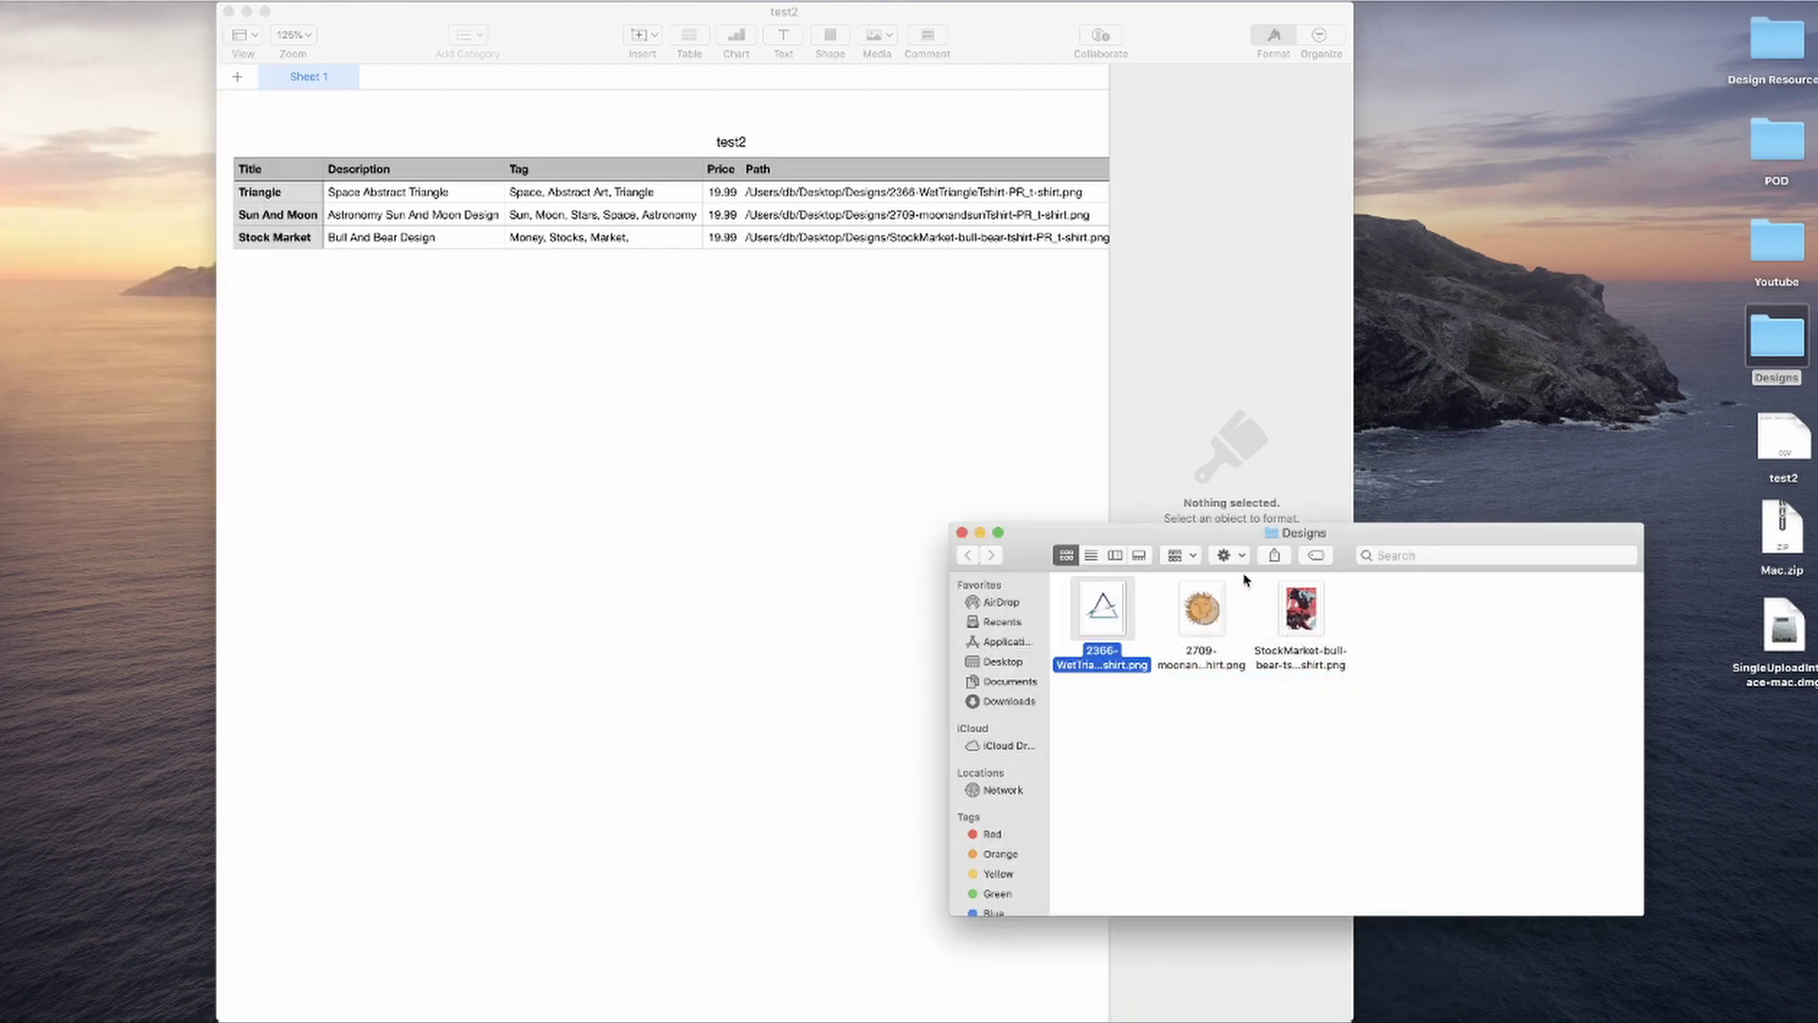
- Copy the folder location from the file information of 2366-WetTriangleTshirt-PR_t-shirt.png and close the information window
right_click(1116, 625)
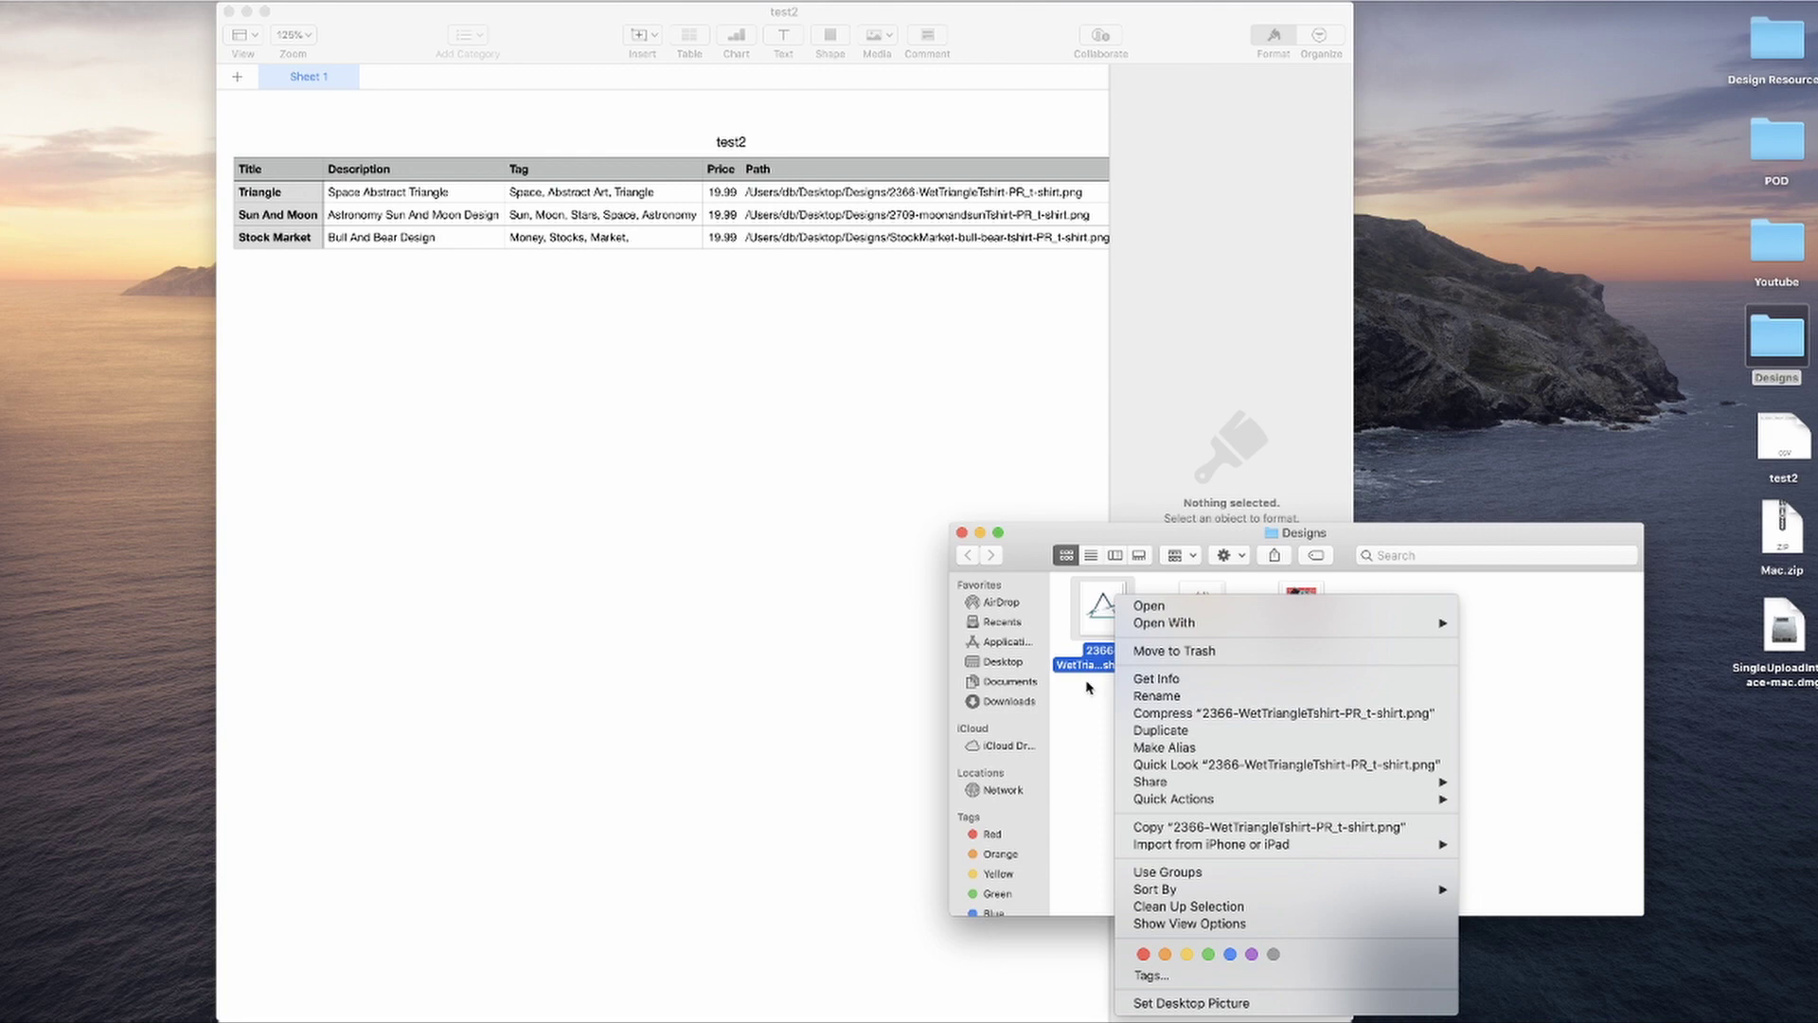
click(1140, 678)
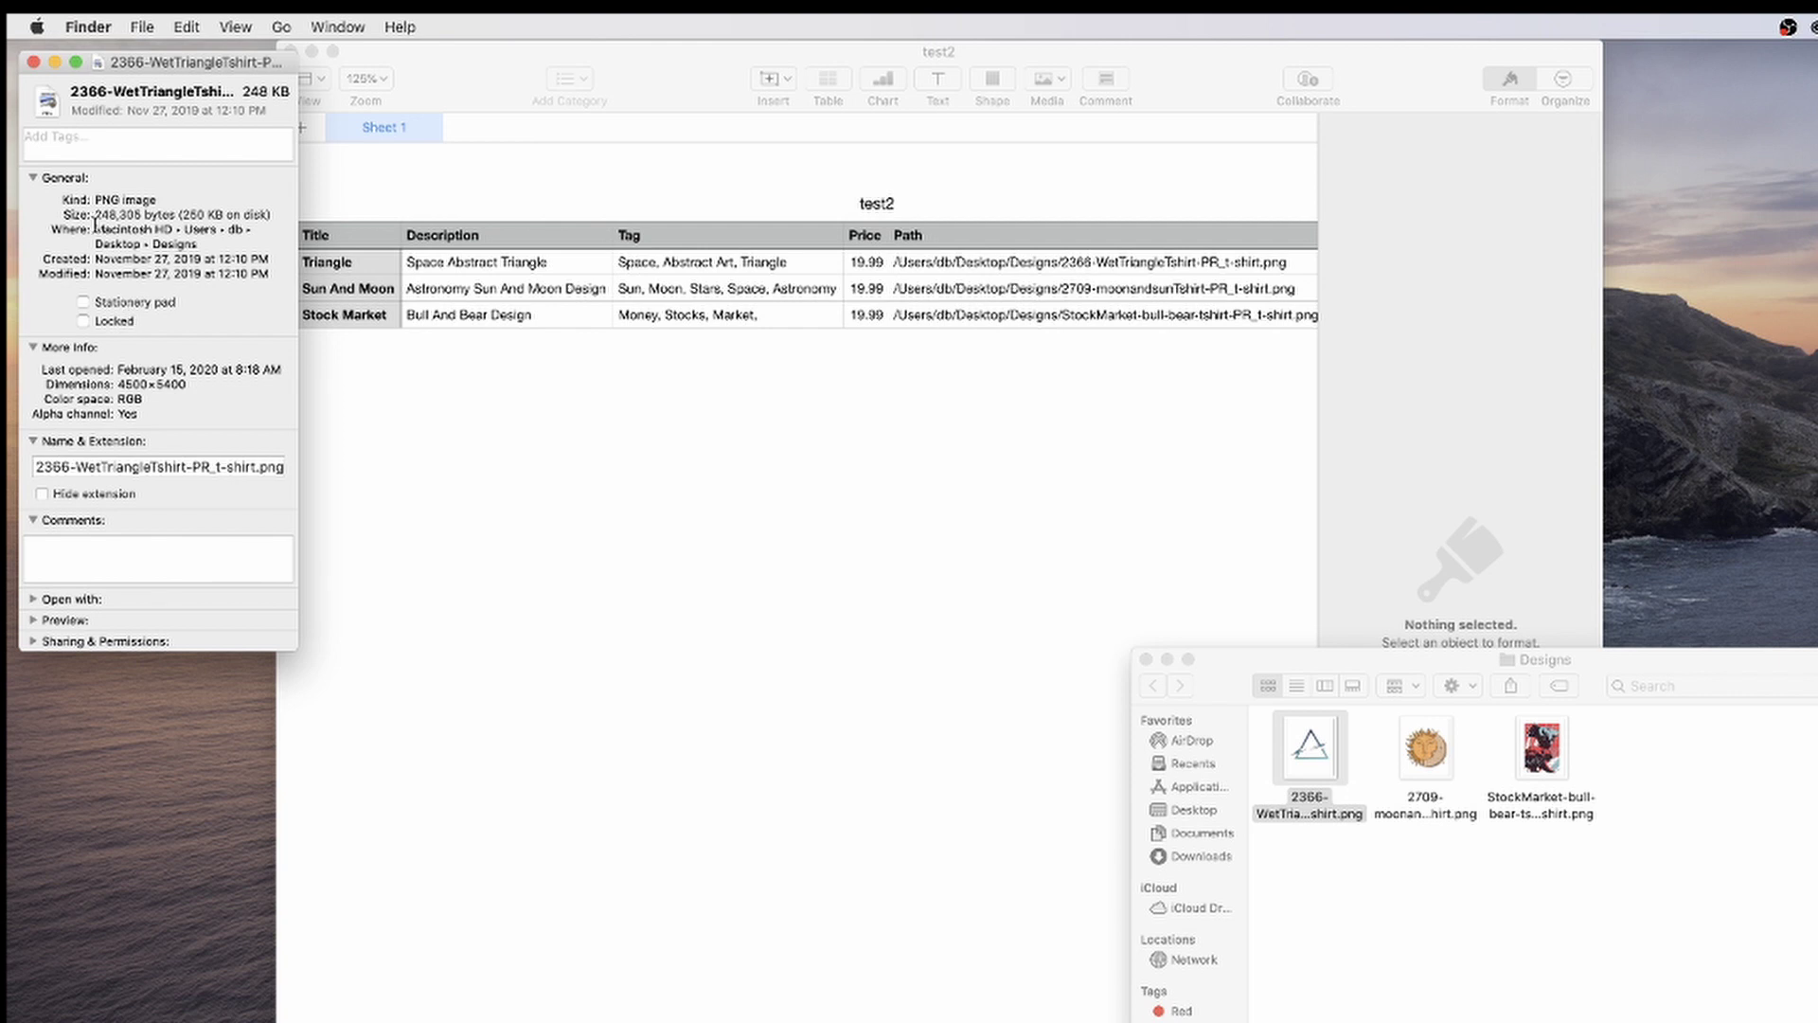
drag(96, 229, 205, 243)
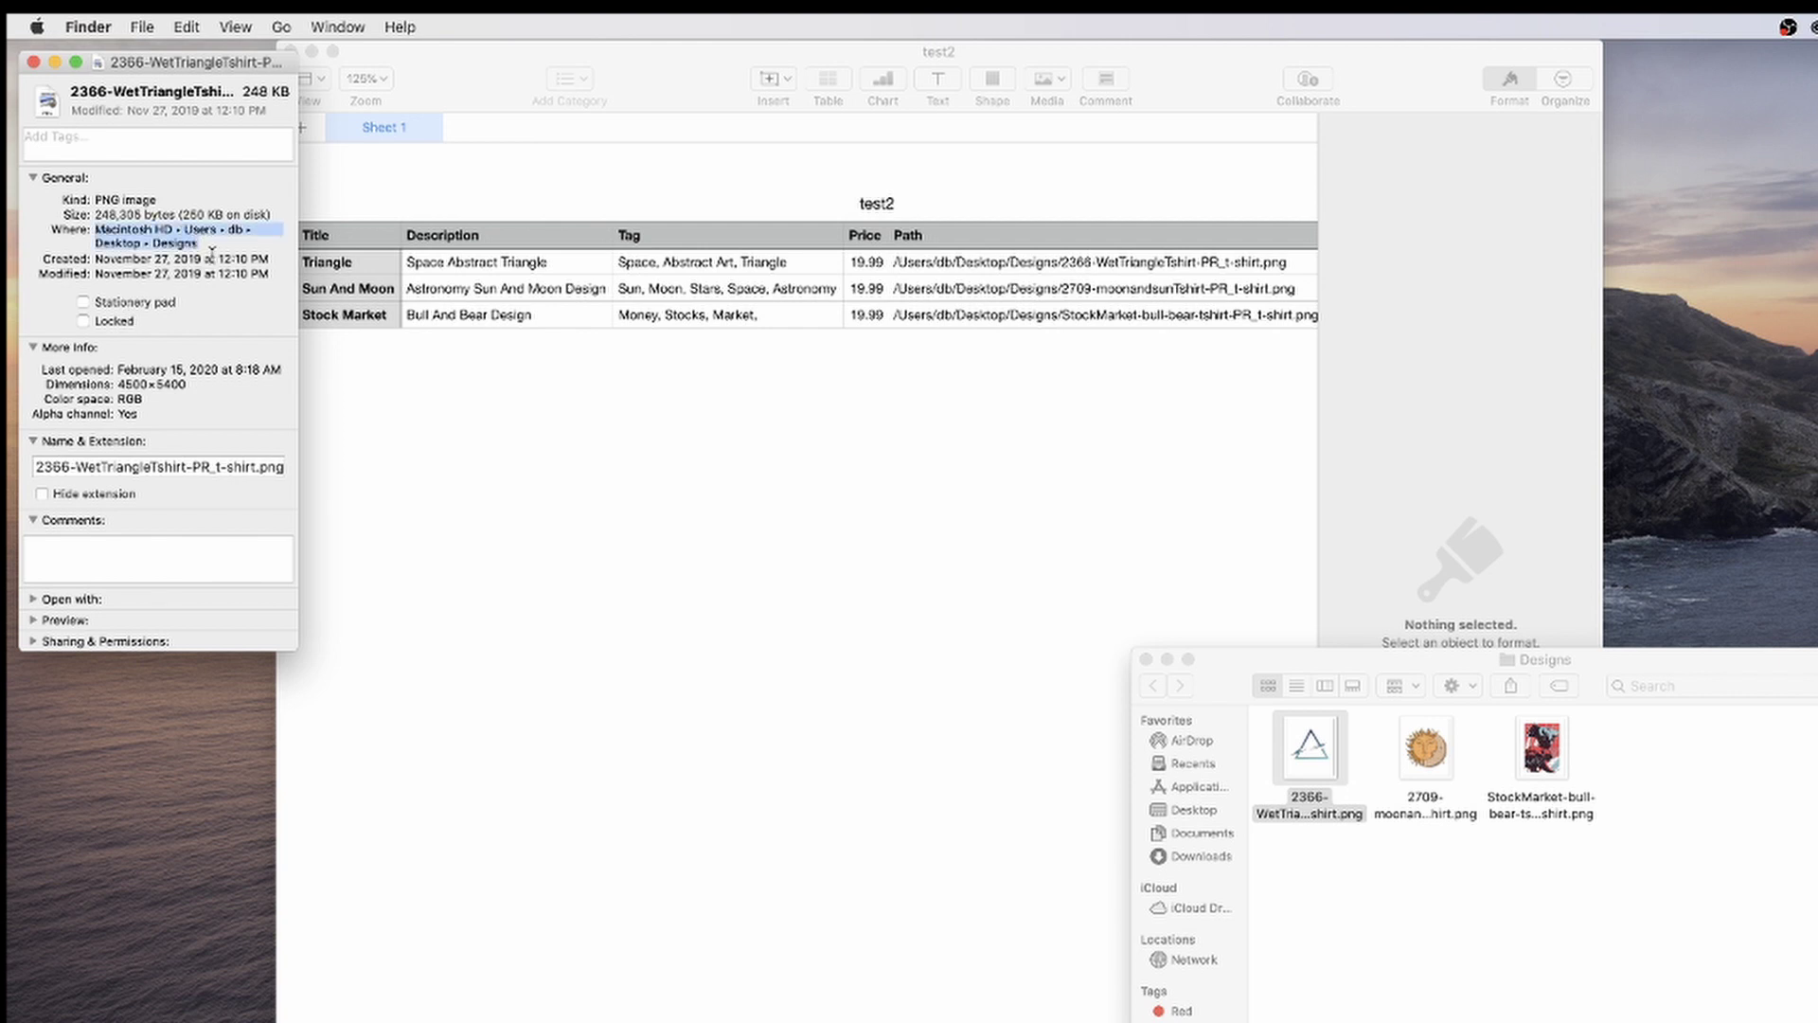
key(super+c)
click(33, 62)
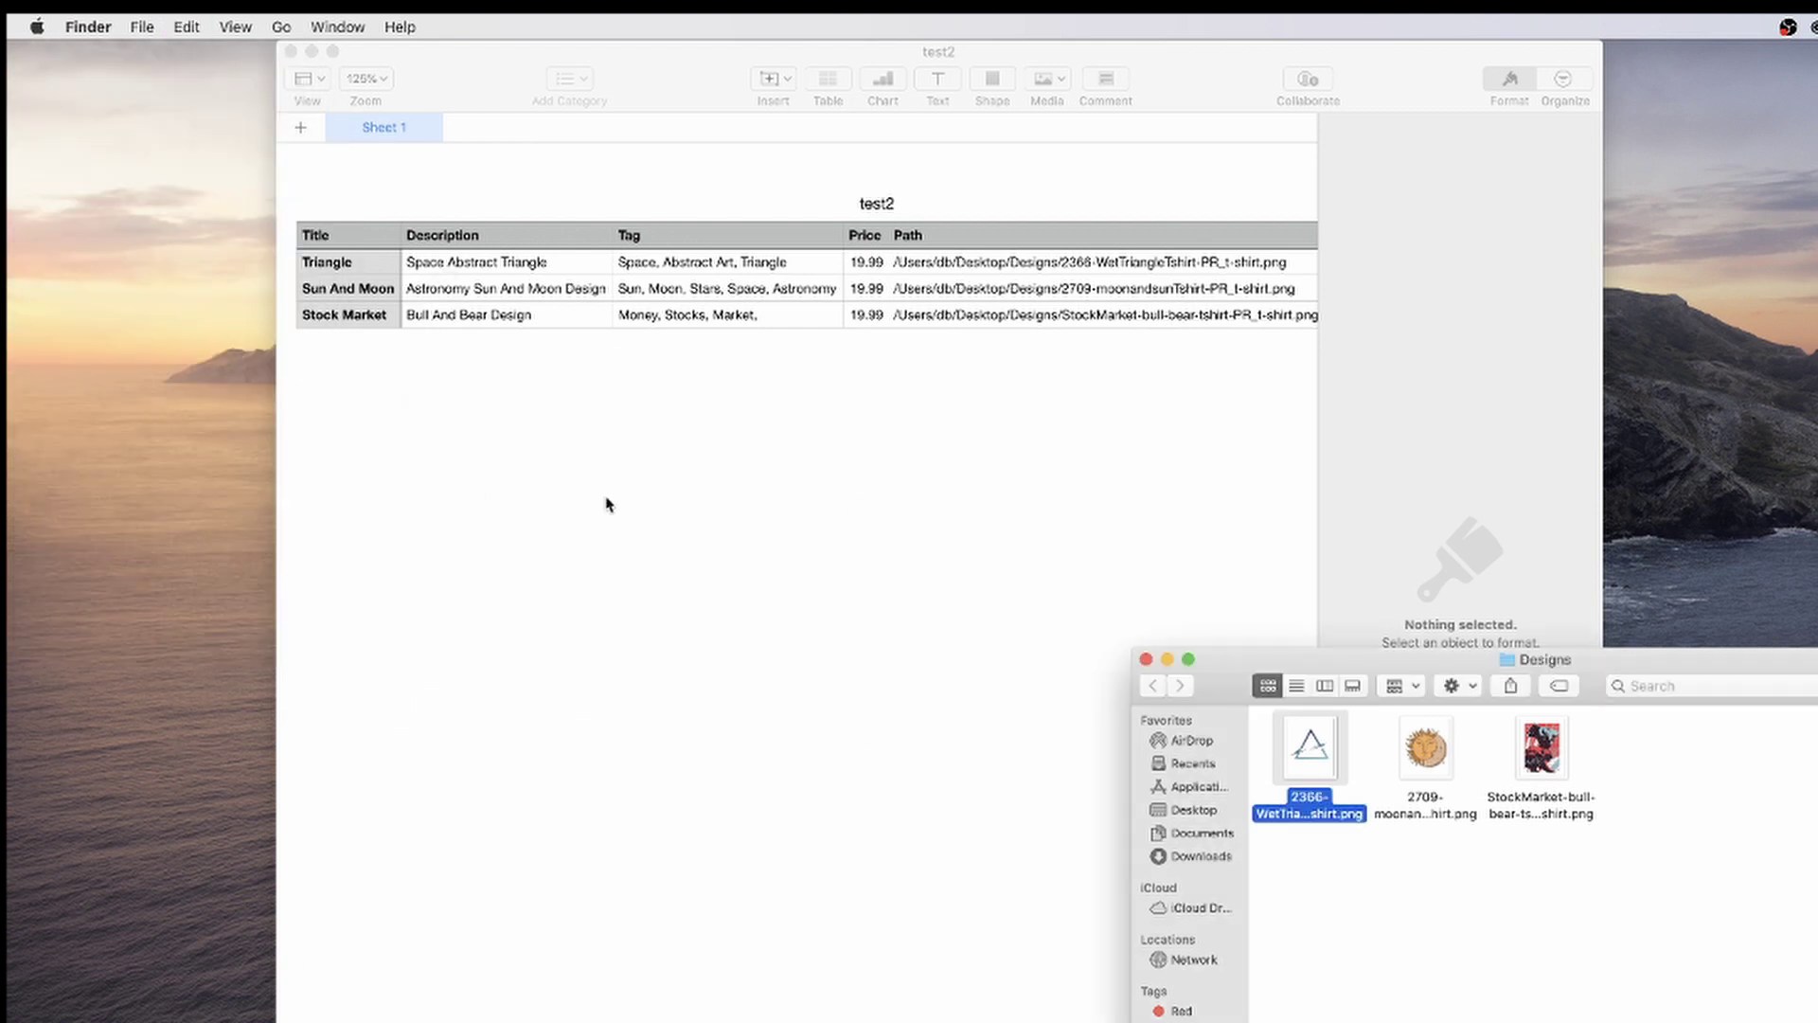
- Replace the Path cell of the Triangle row in test2 with the copied folder location, ending in a slash: /Users/db/Desktop/Designs/
click(948, 436)
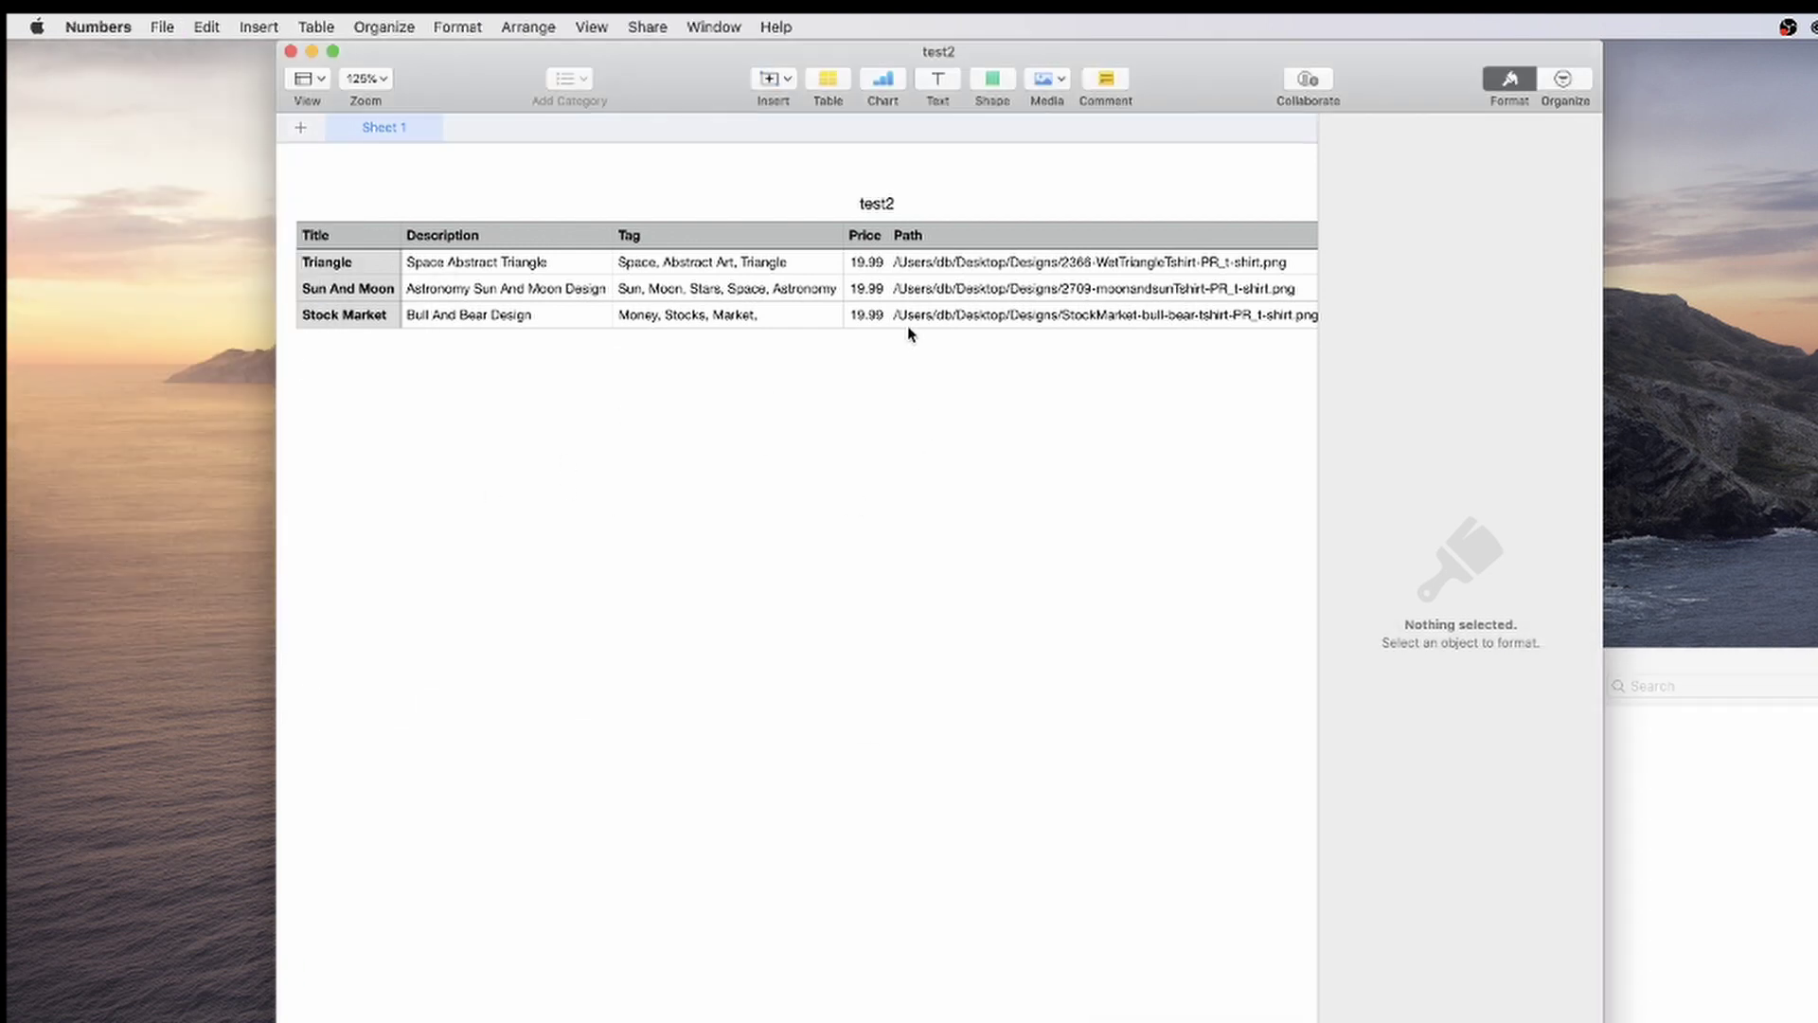
click(911, 262)
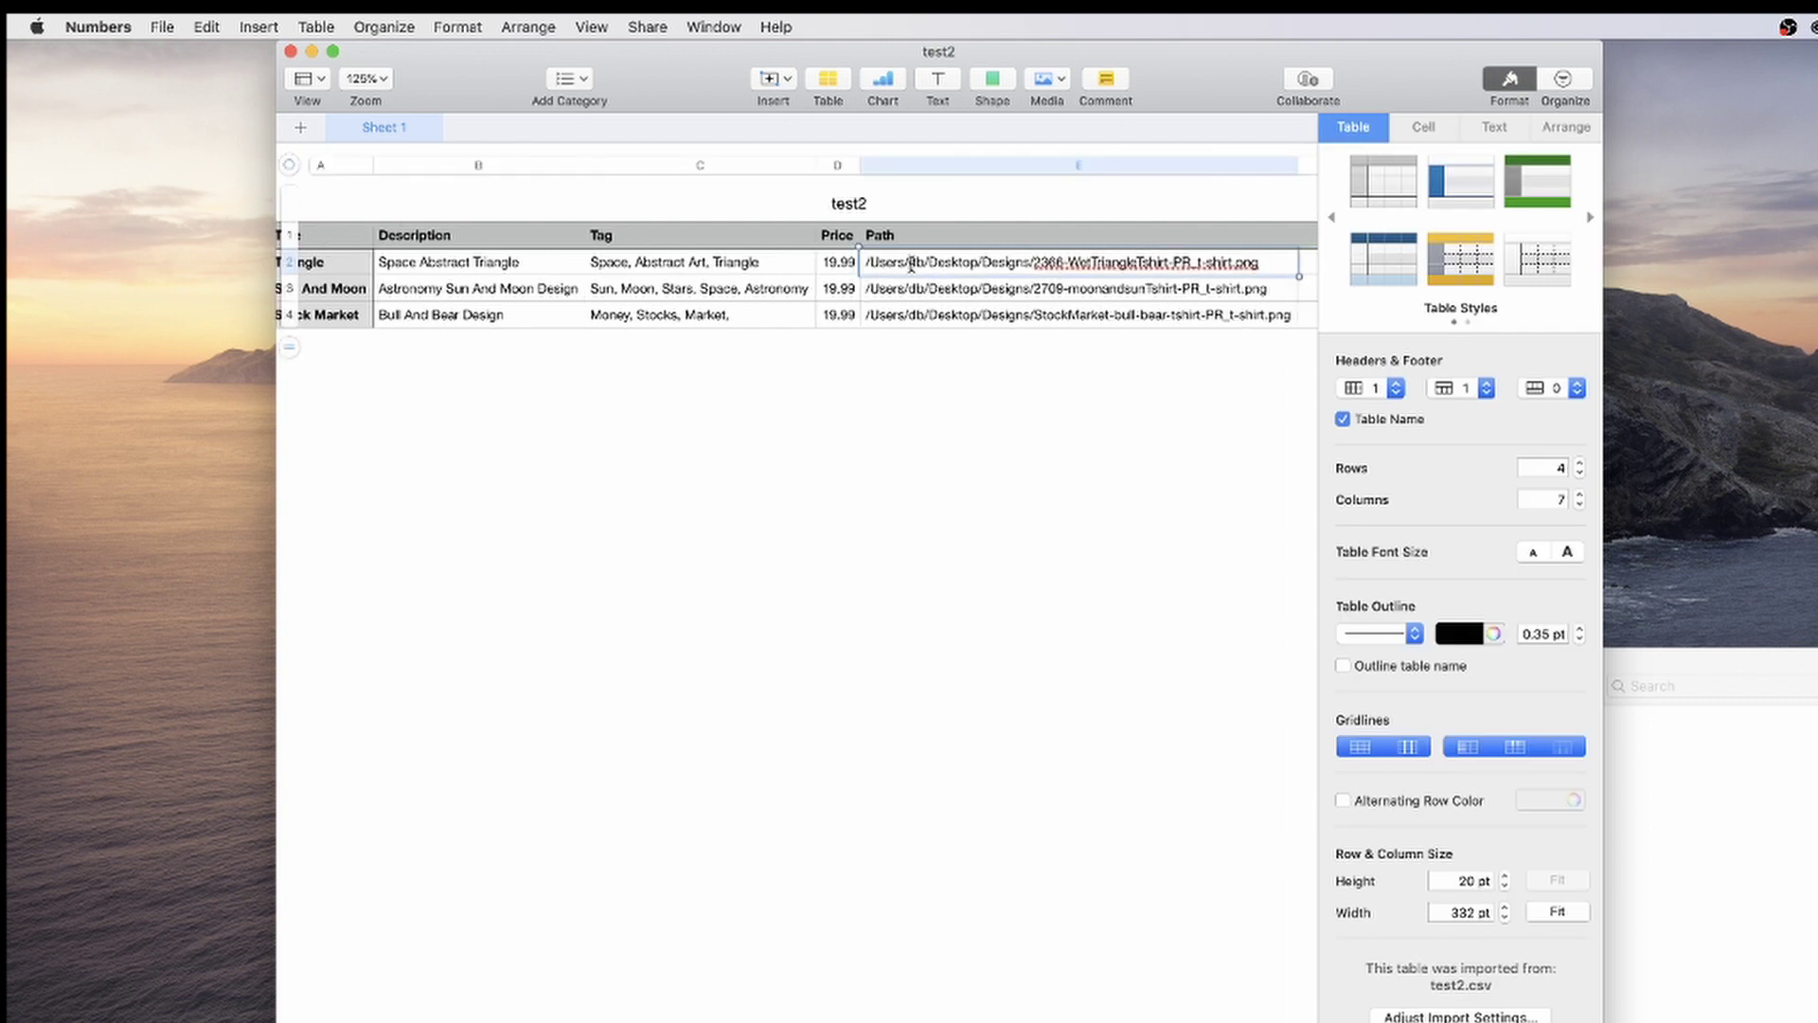
key(super+a)
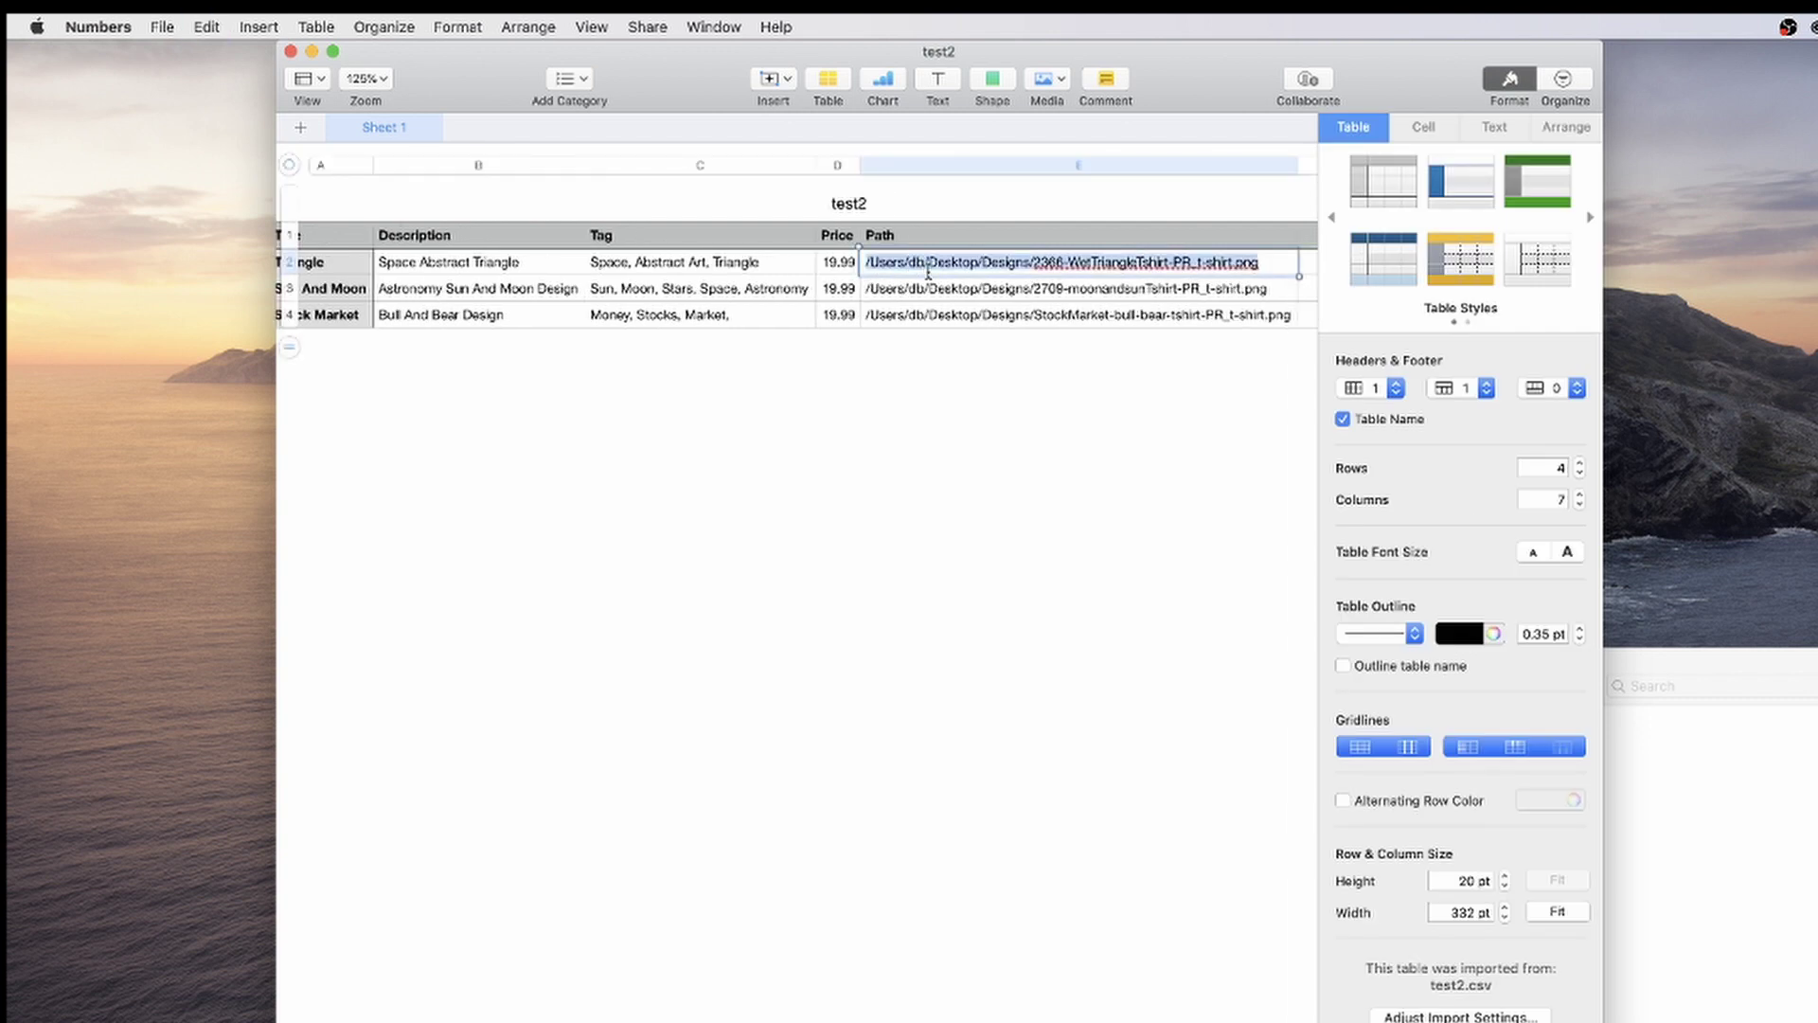
key(super+v)
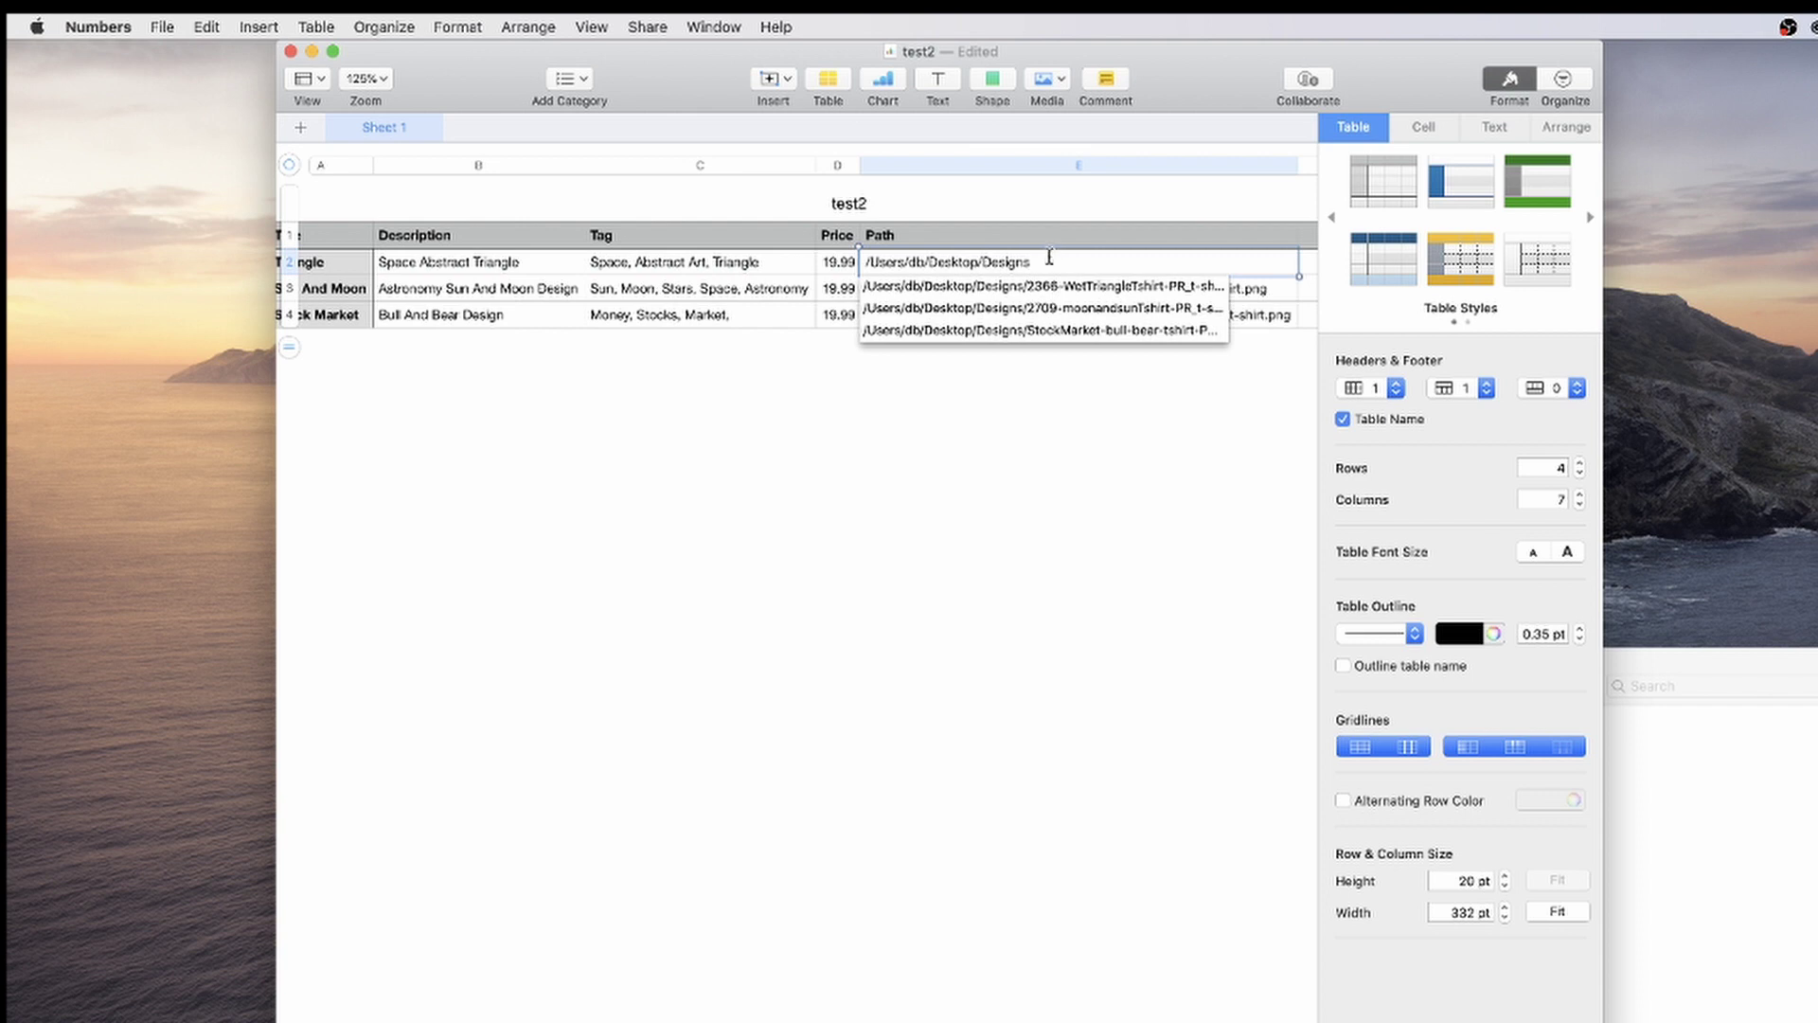
text(/)
- Copy the file name 2366-WetTriangleTshirt-PR_t-shirt.png from the Designs folder and append it to the Triangle row's path
click(1704, 803)
click(1314, 804)
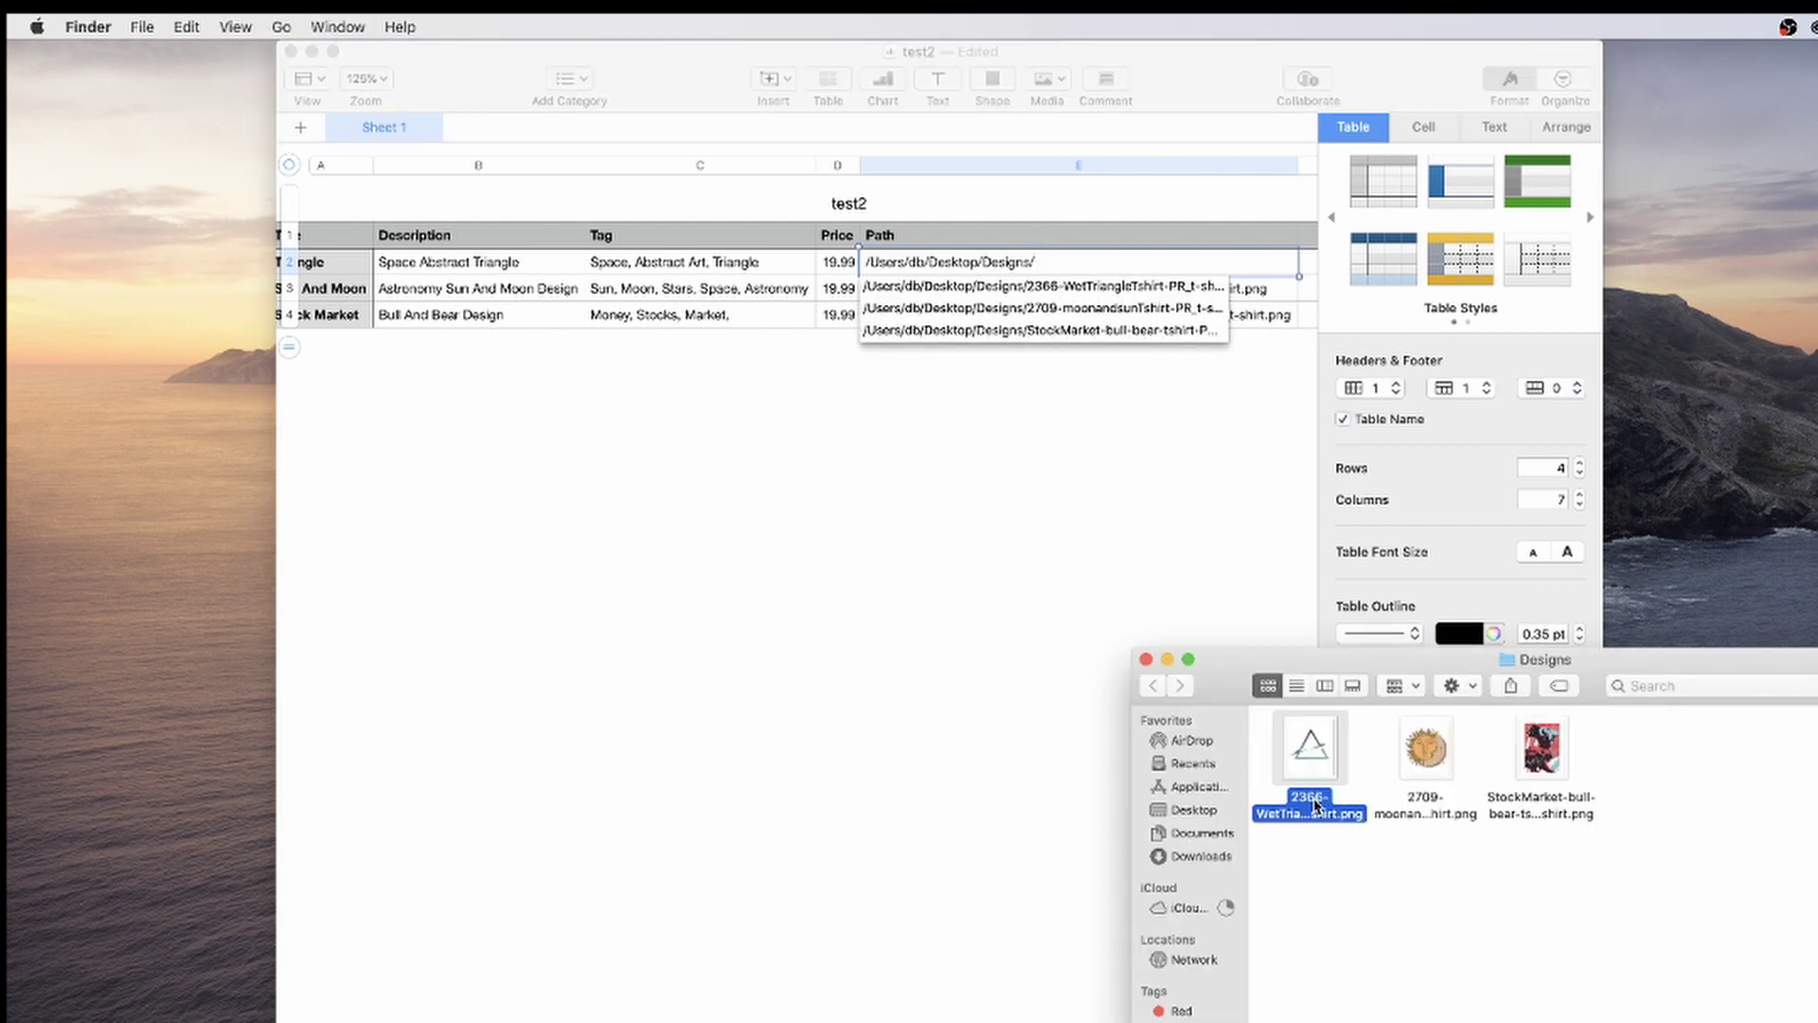
click(1314, 805)
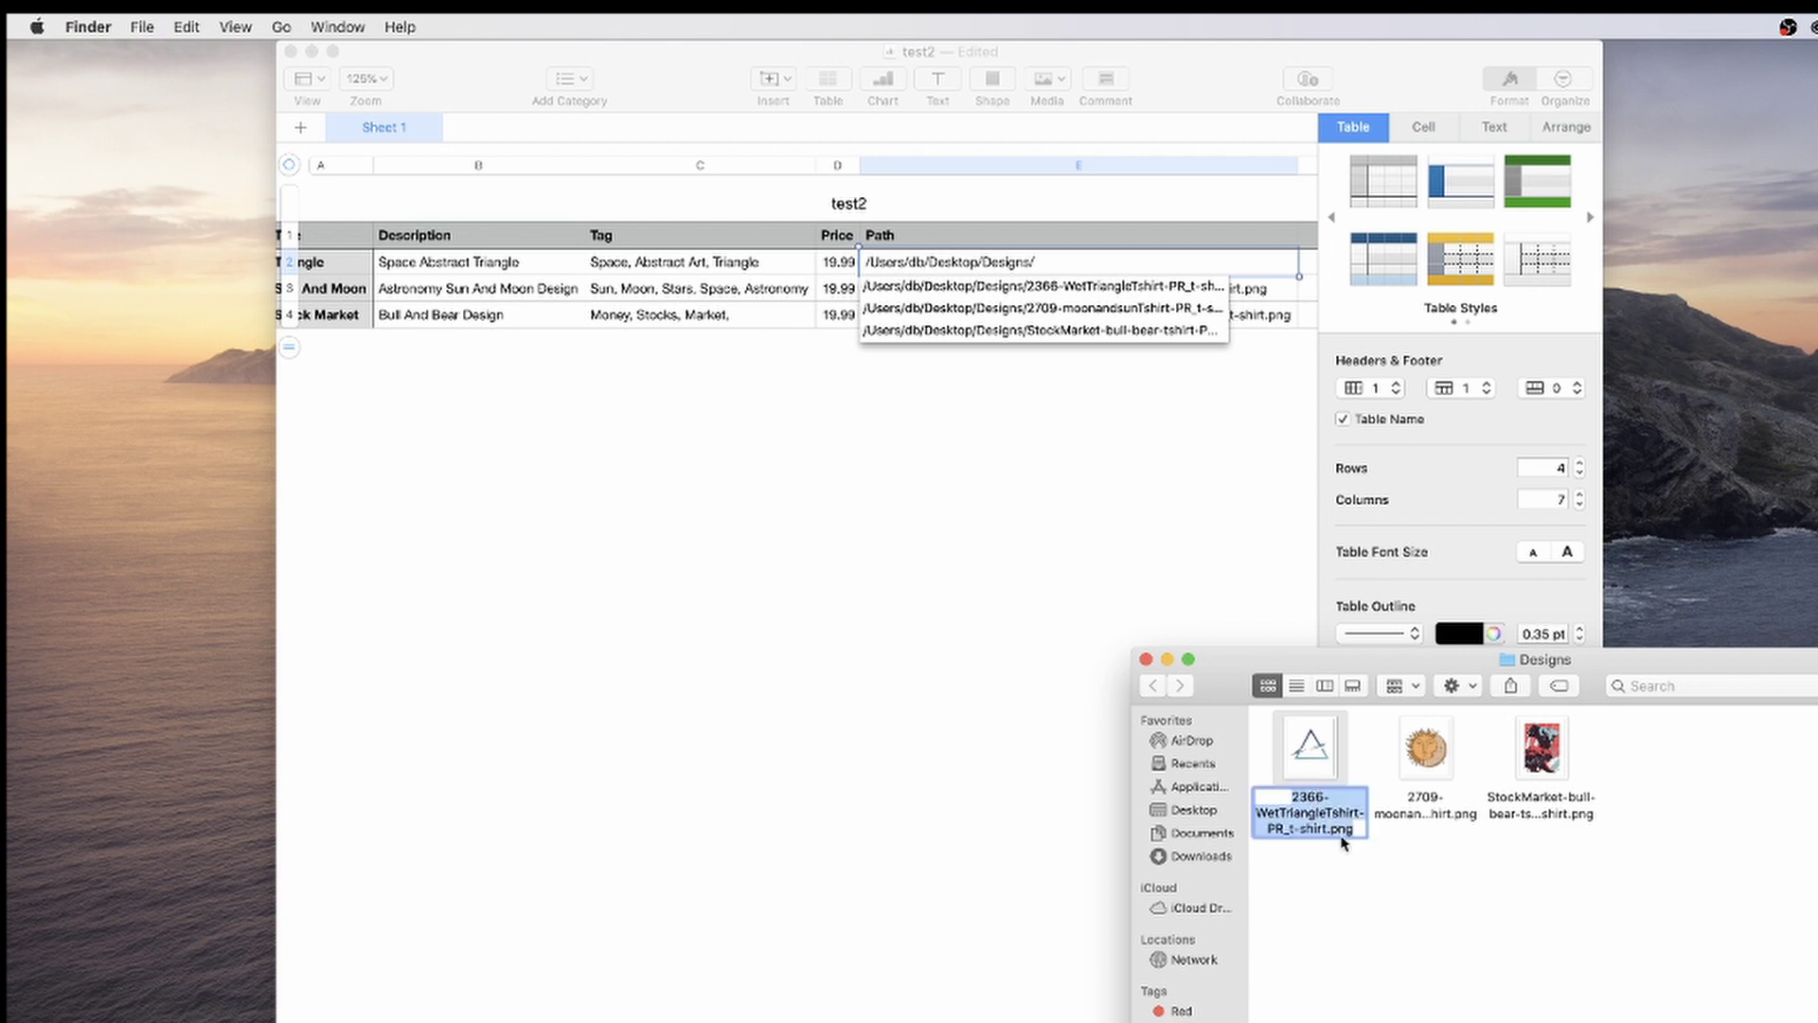
key(super+c)
click(1082, 258)
key(super+v)
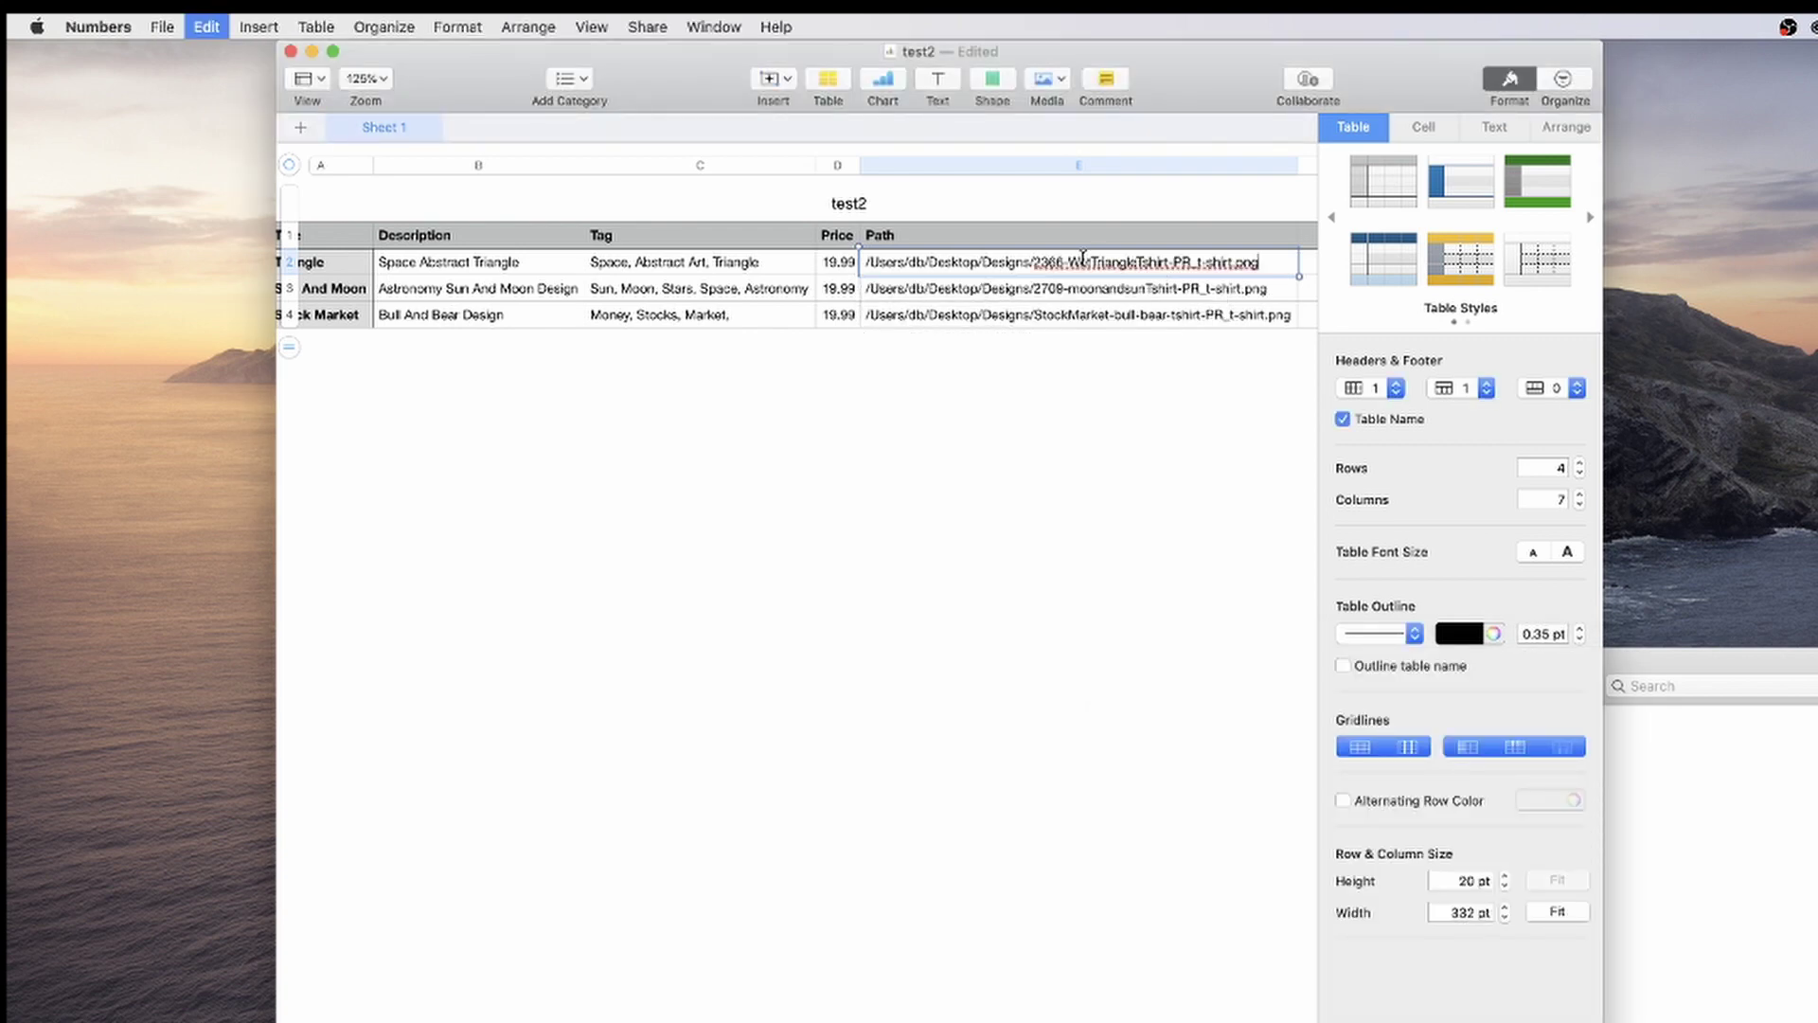
click(1229, 437)
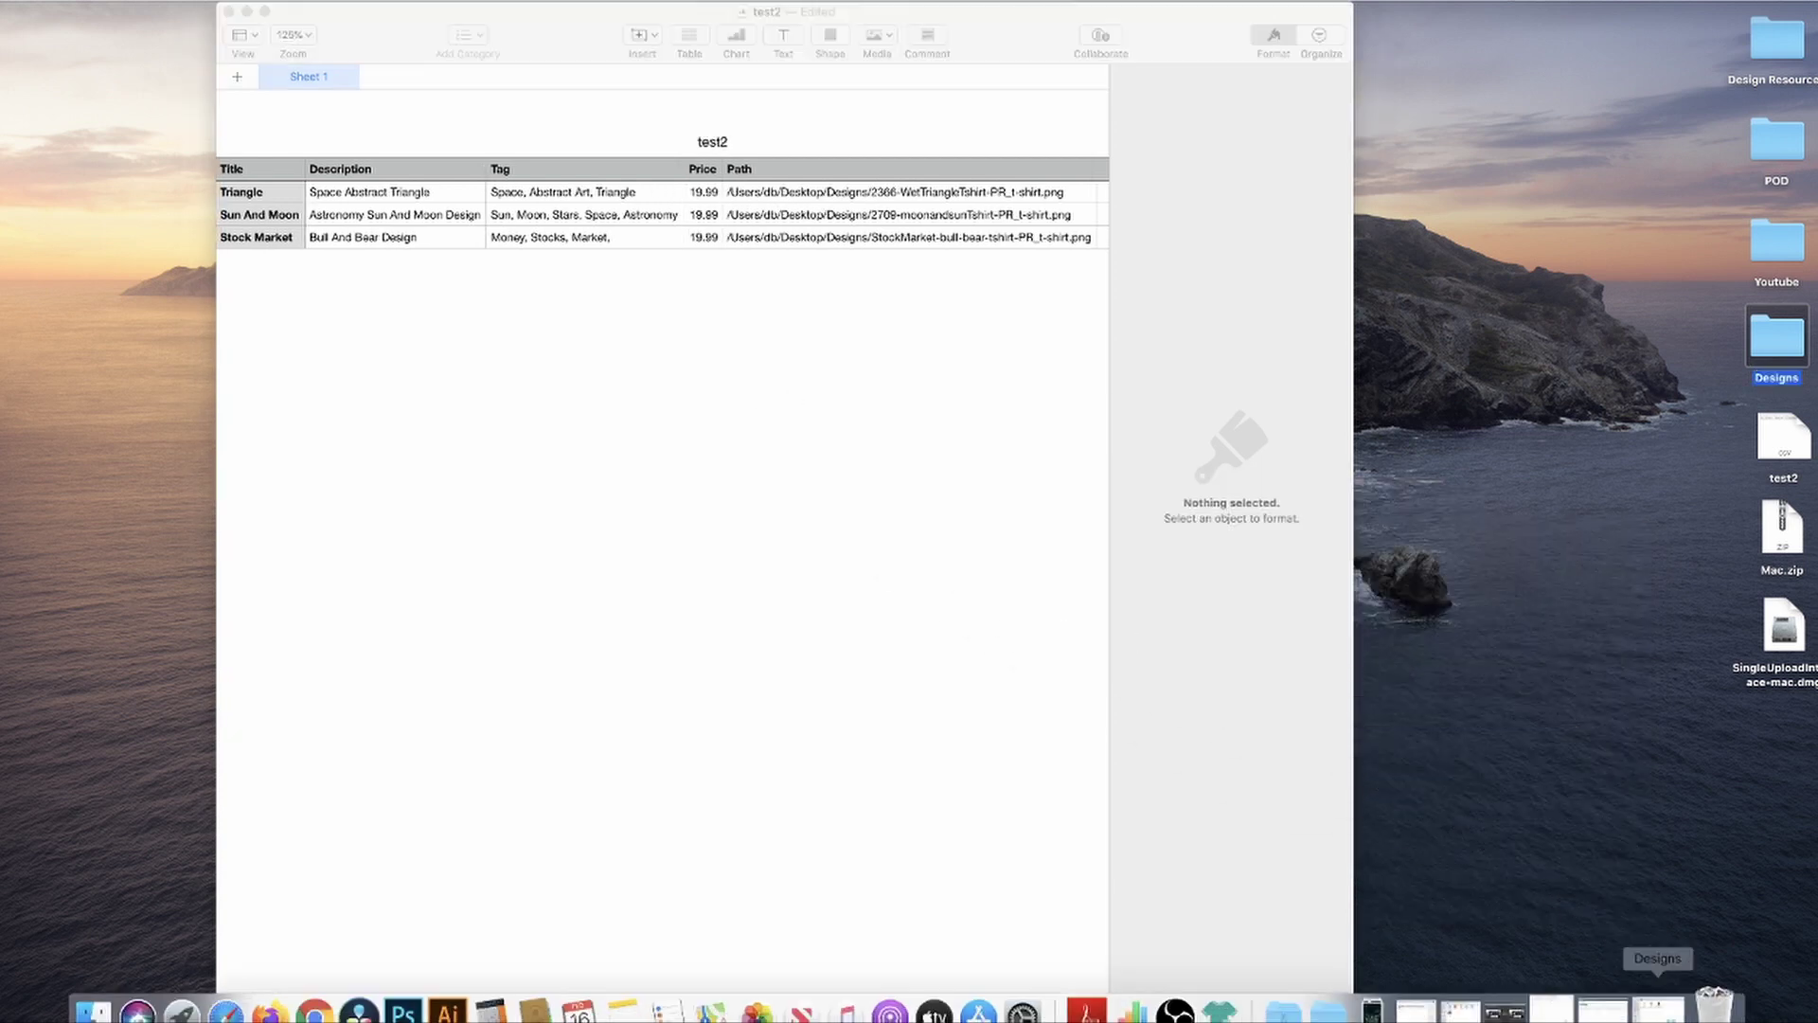
- Switch back to Single Upload Interface and place its window below the test2 table
click(1563, 1011)
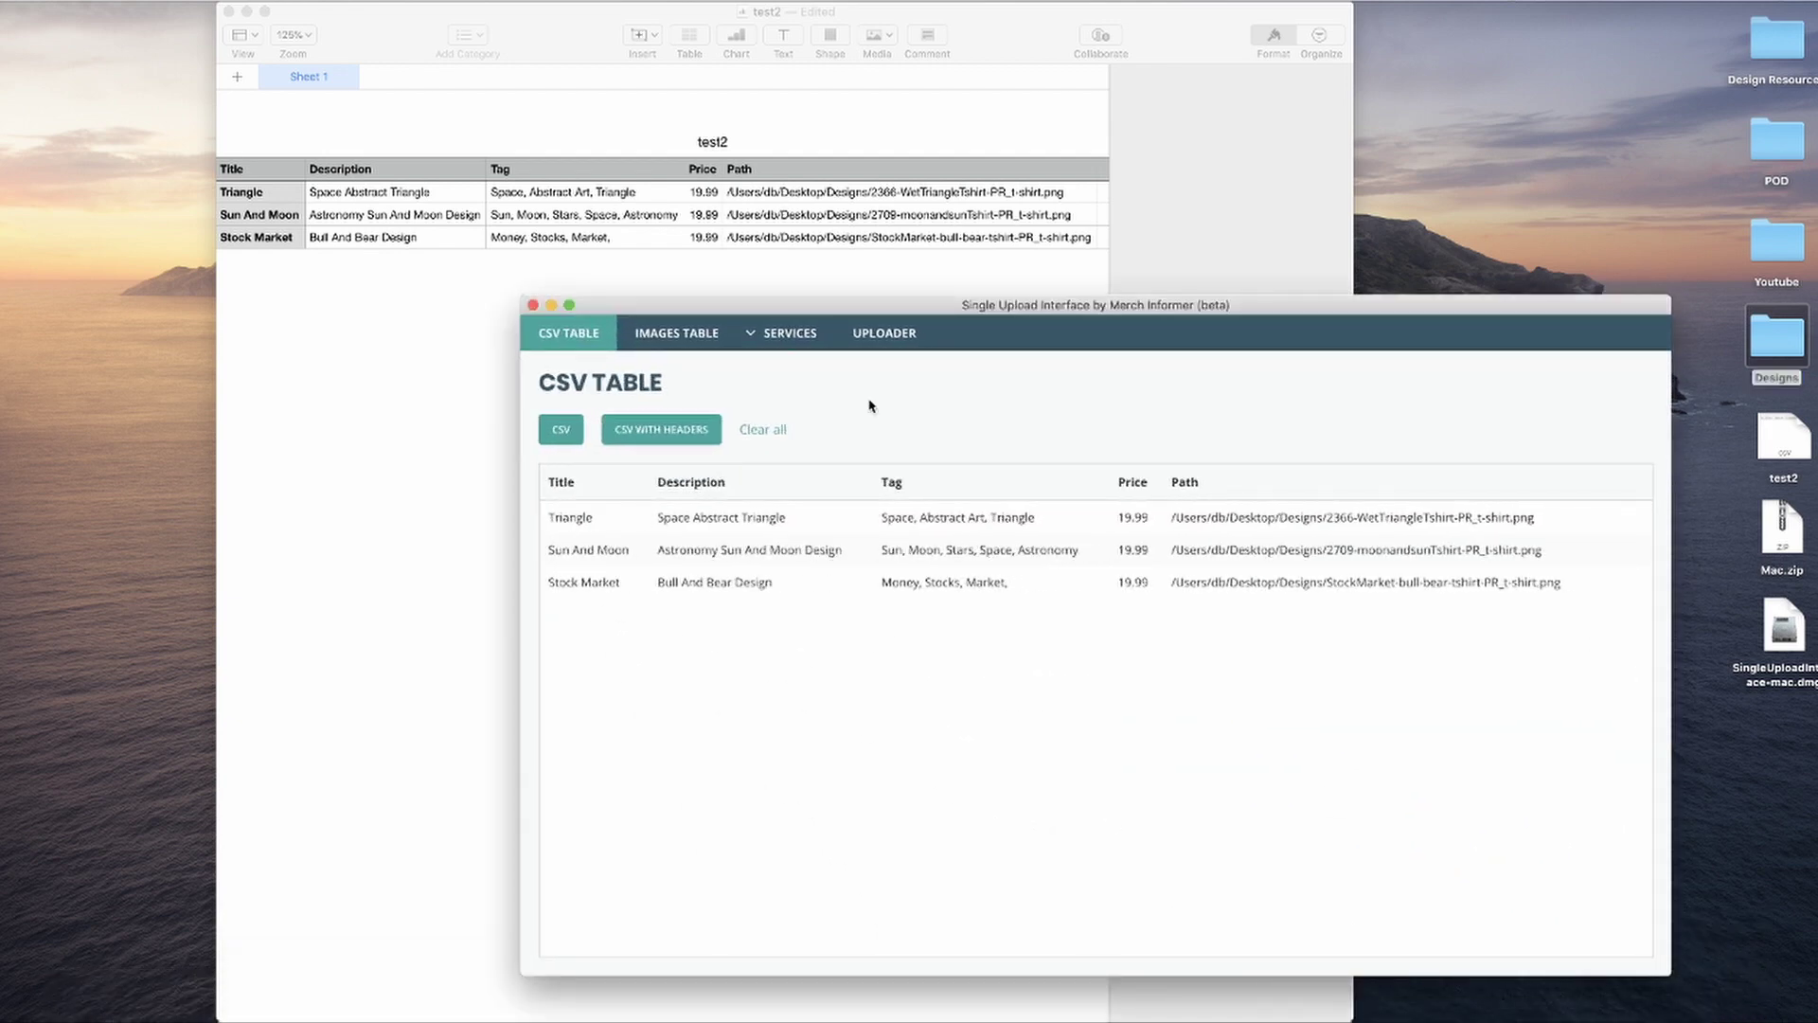
drag(809, 311, 766, 312)
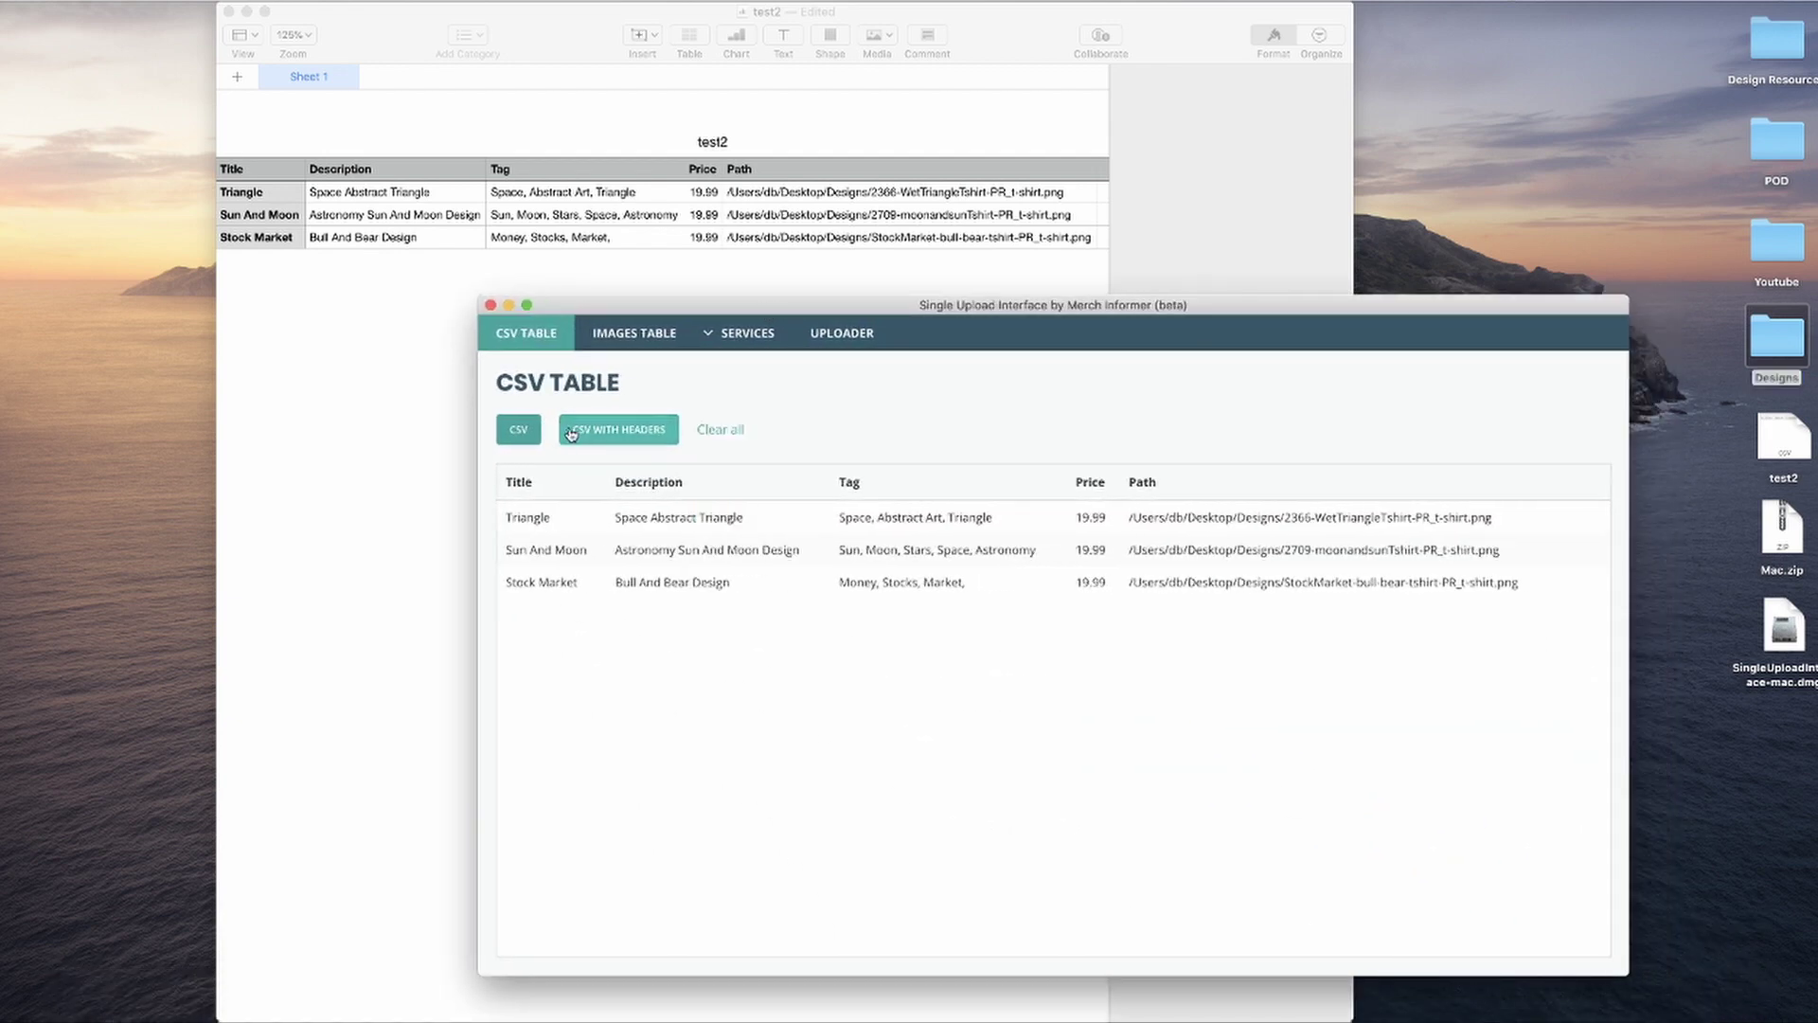
click(516, 447)
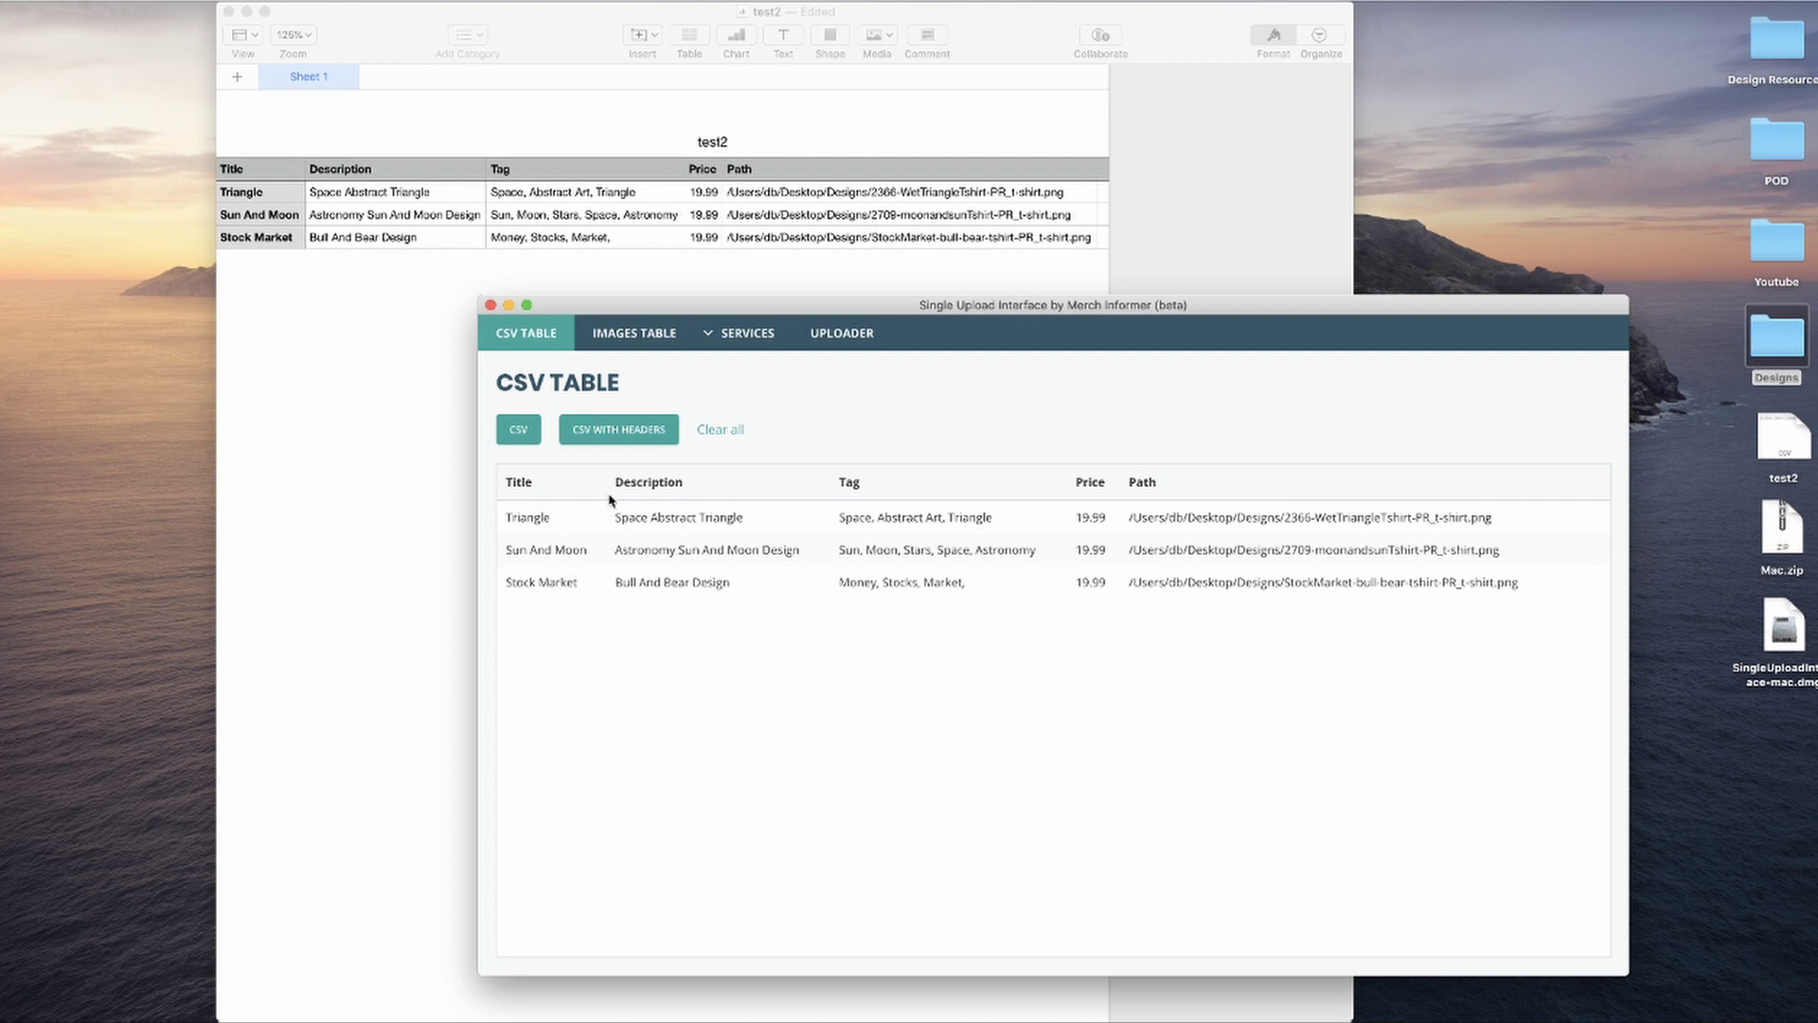
- Load the test2 CSV file from the Desktop into the CSV table as a file with headers
click(620, 434)
click(744, 284)
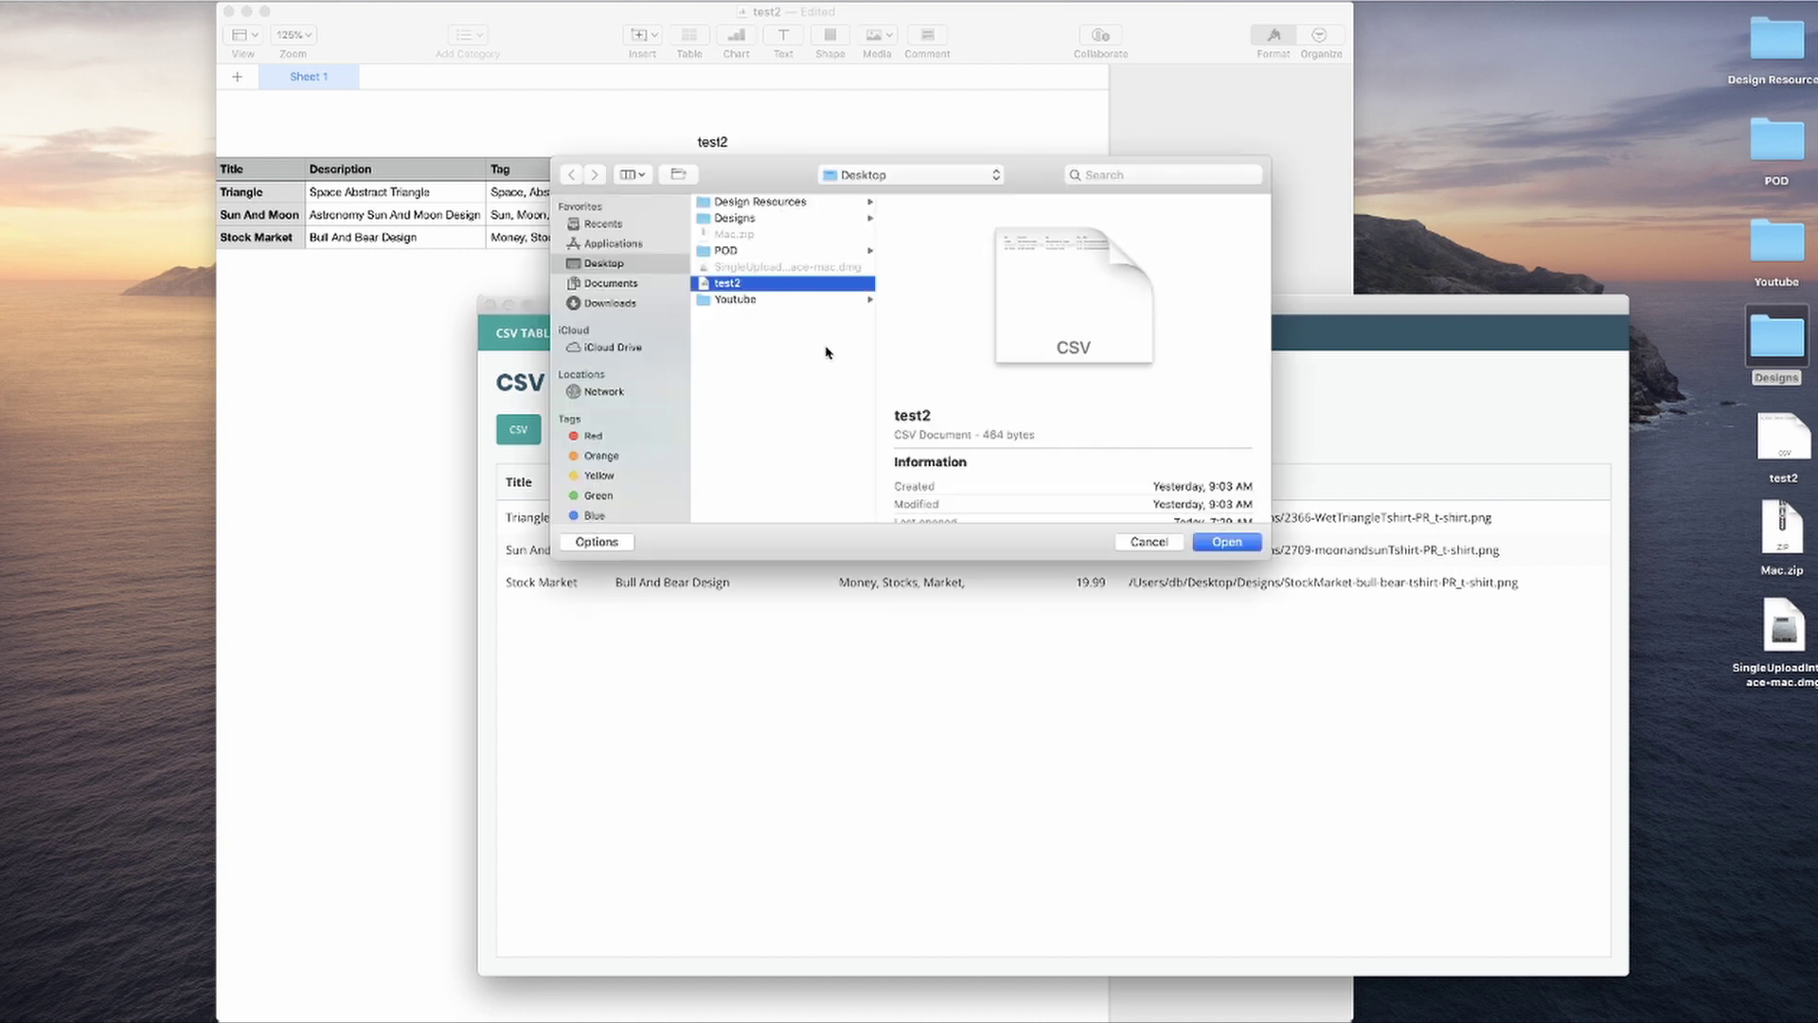
click(1239, 544)
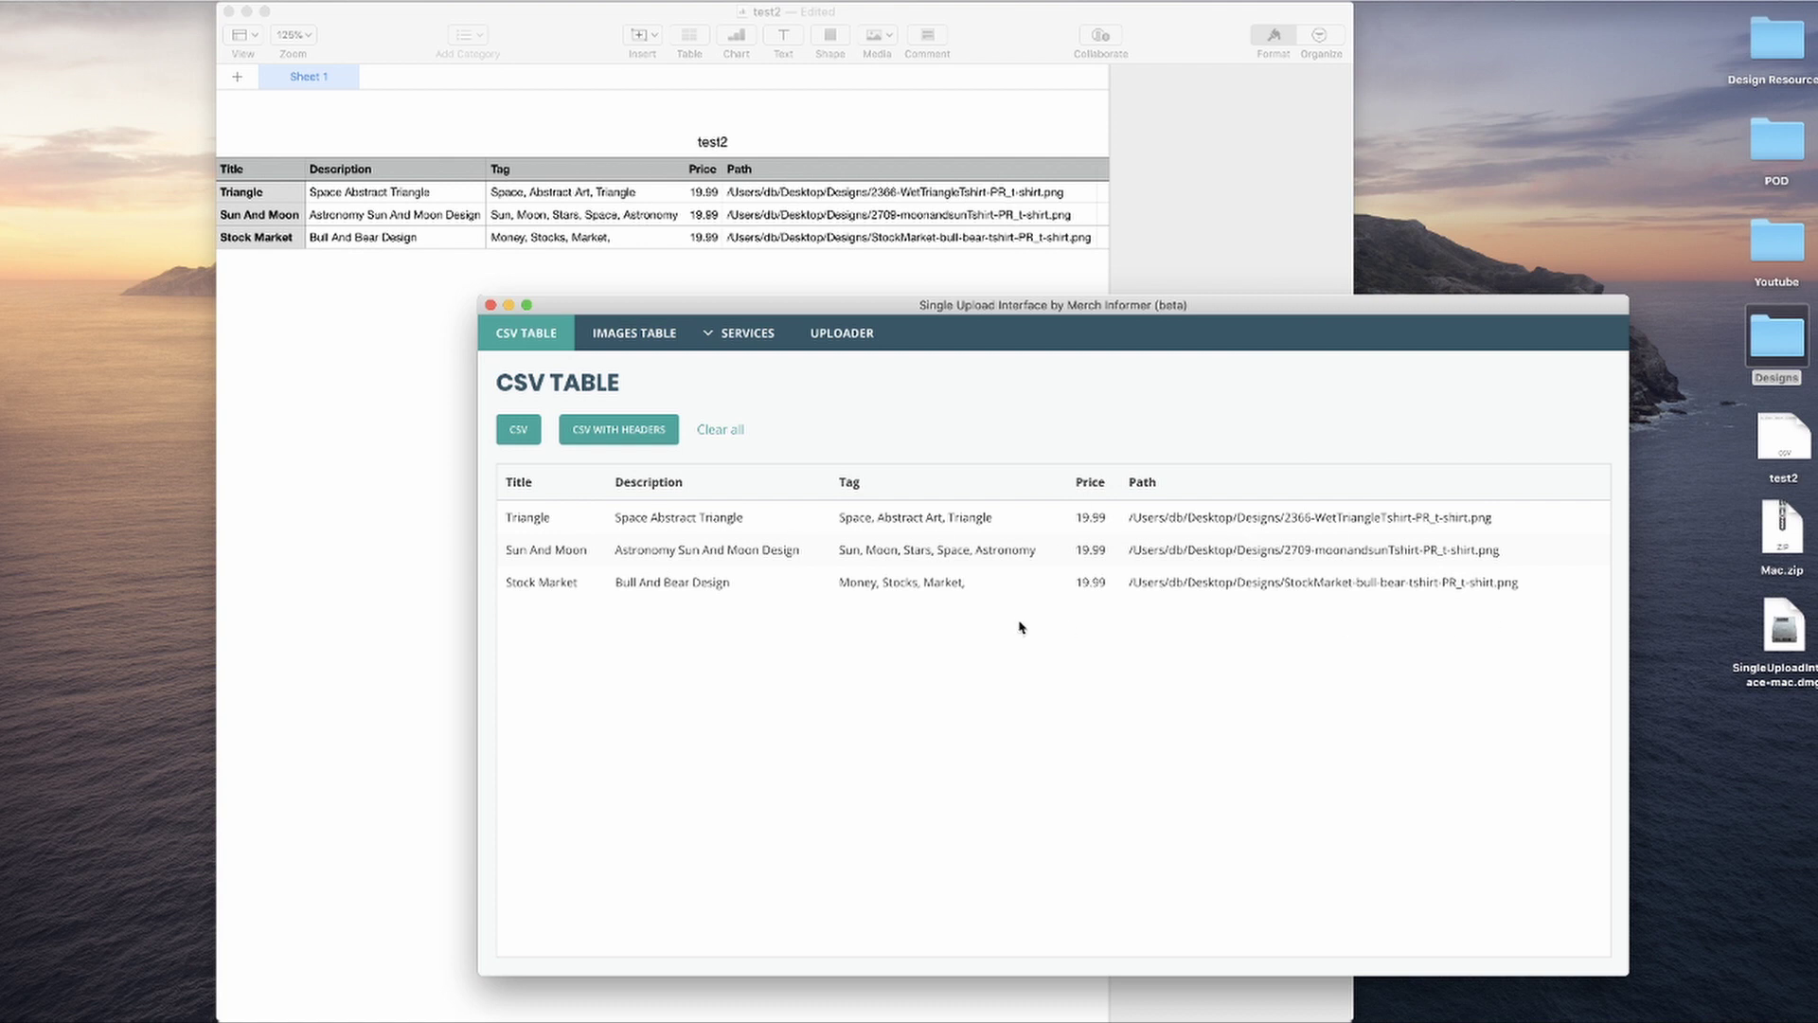
- Open the Teespring service settings and map the product title to the Title column and the description to the Description column
click(745, 339)
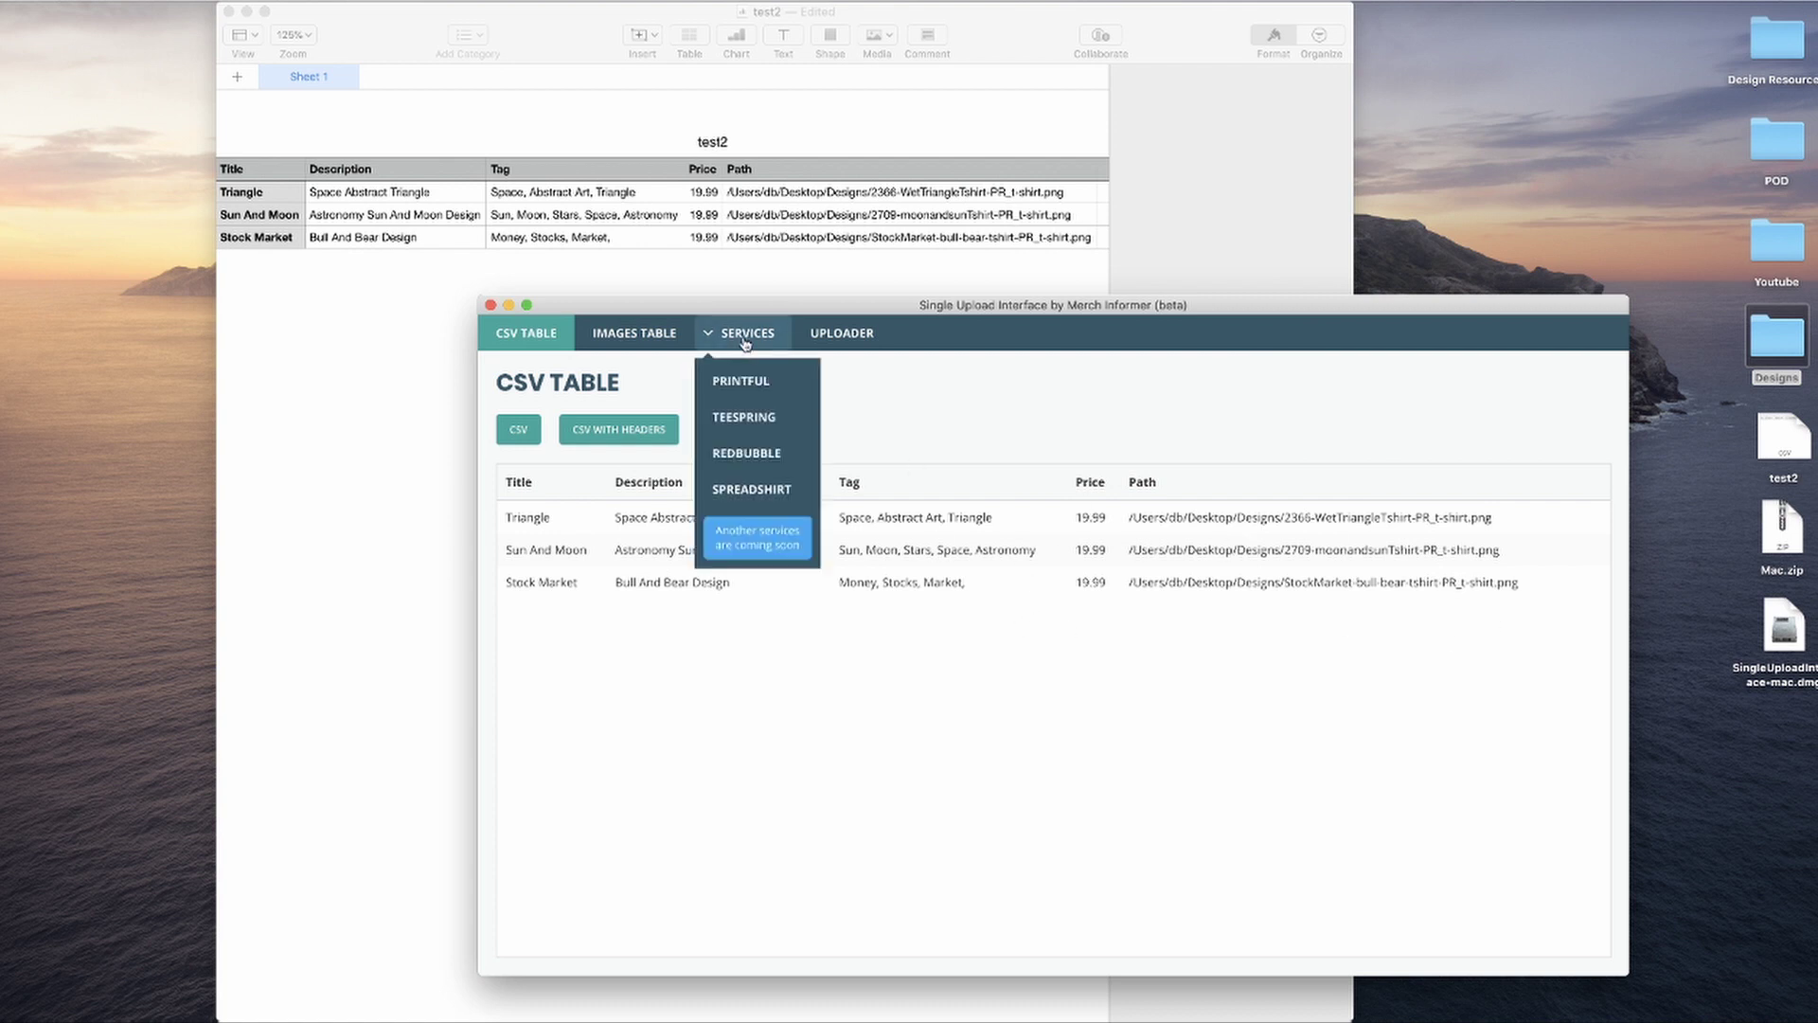
click(743, 419)
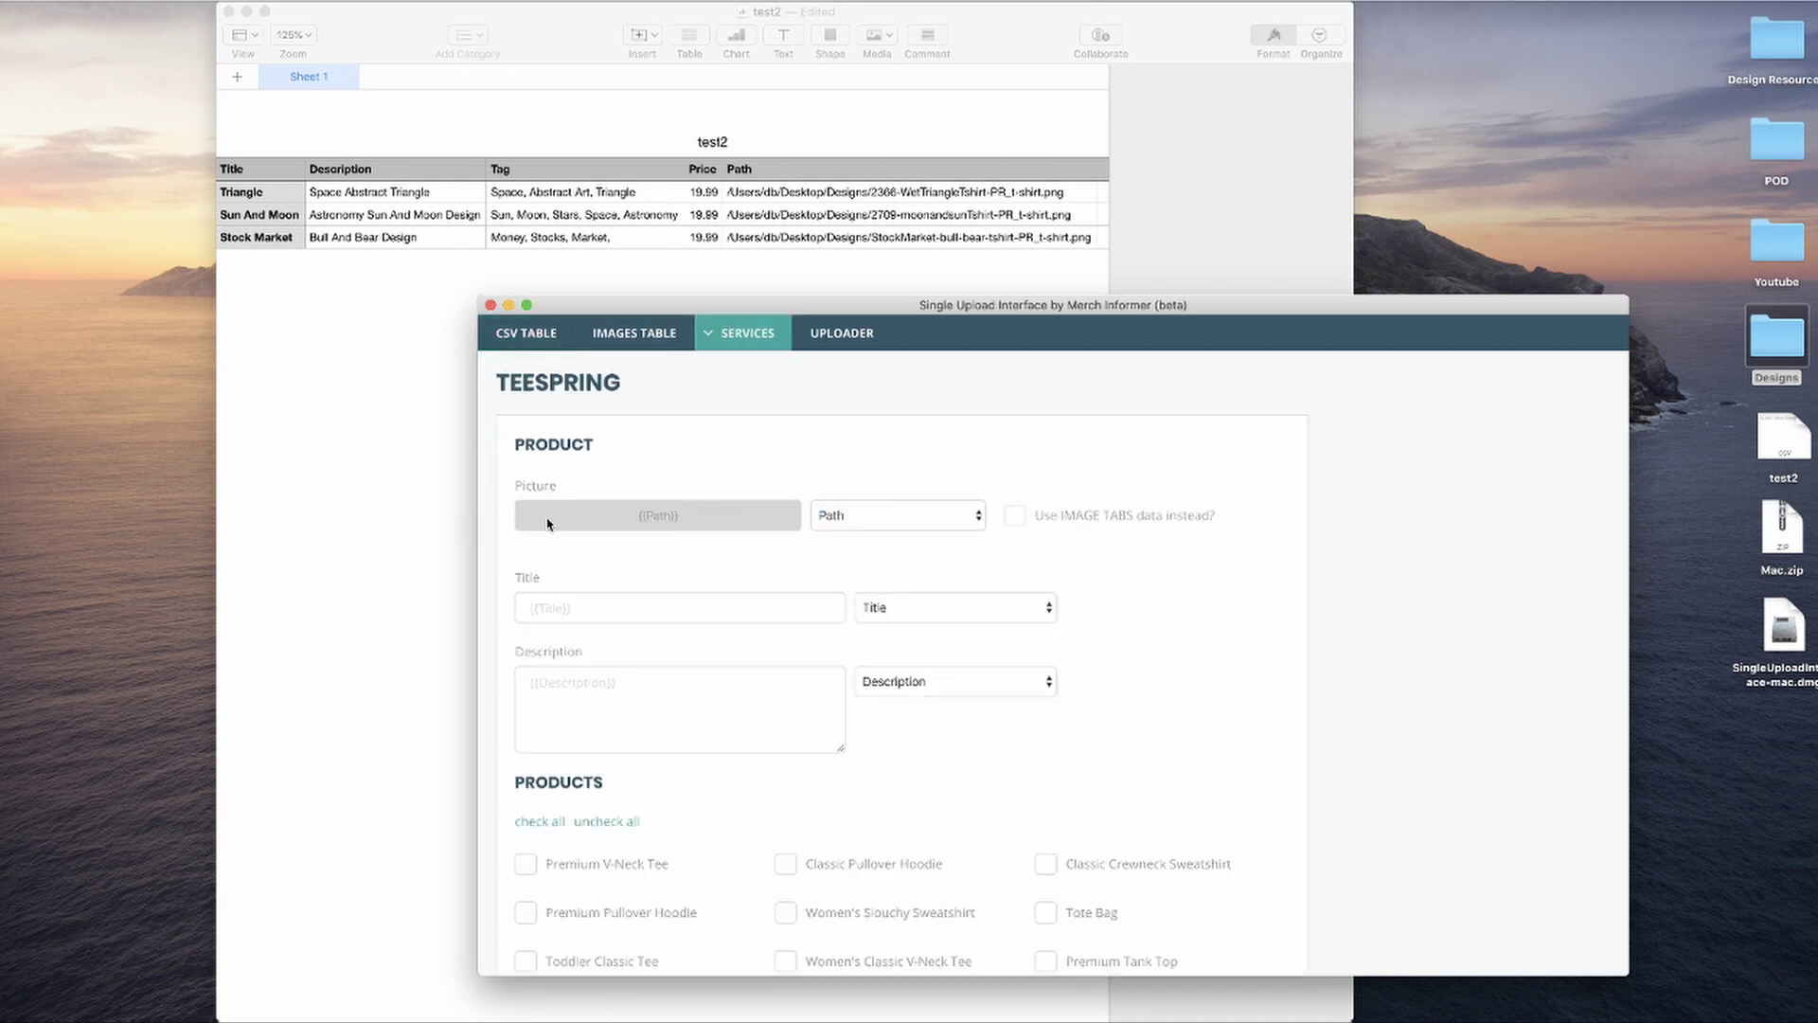
scroll(901, 620, down, 2)
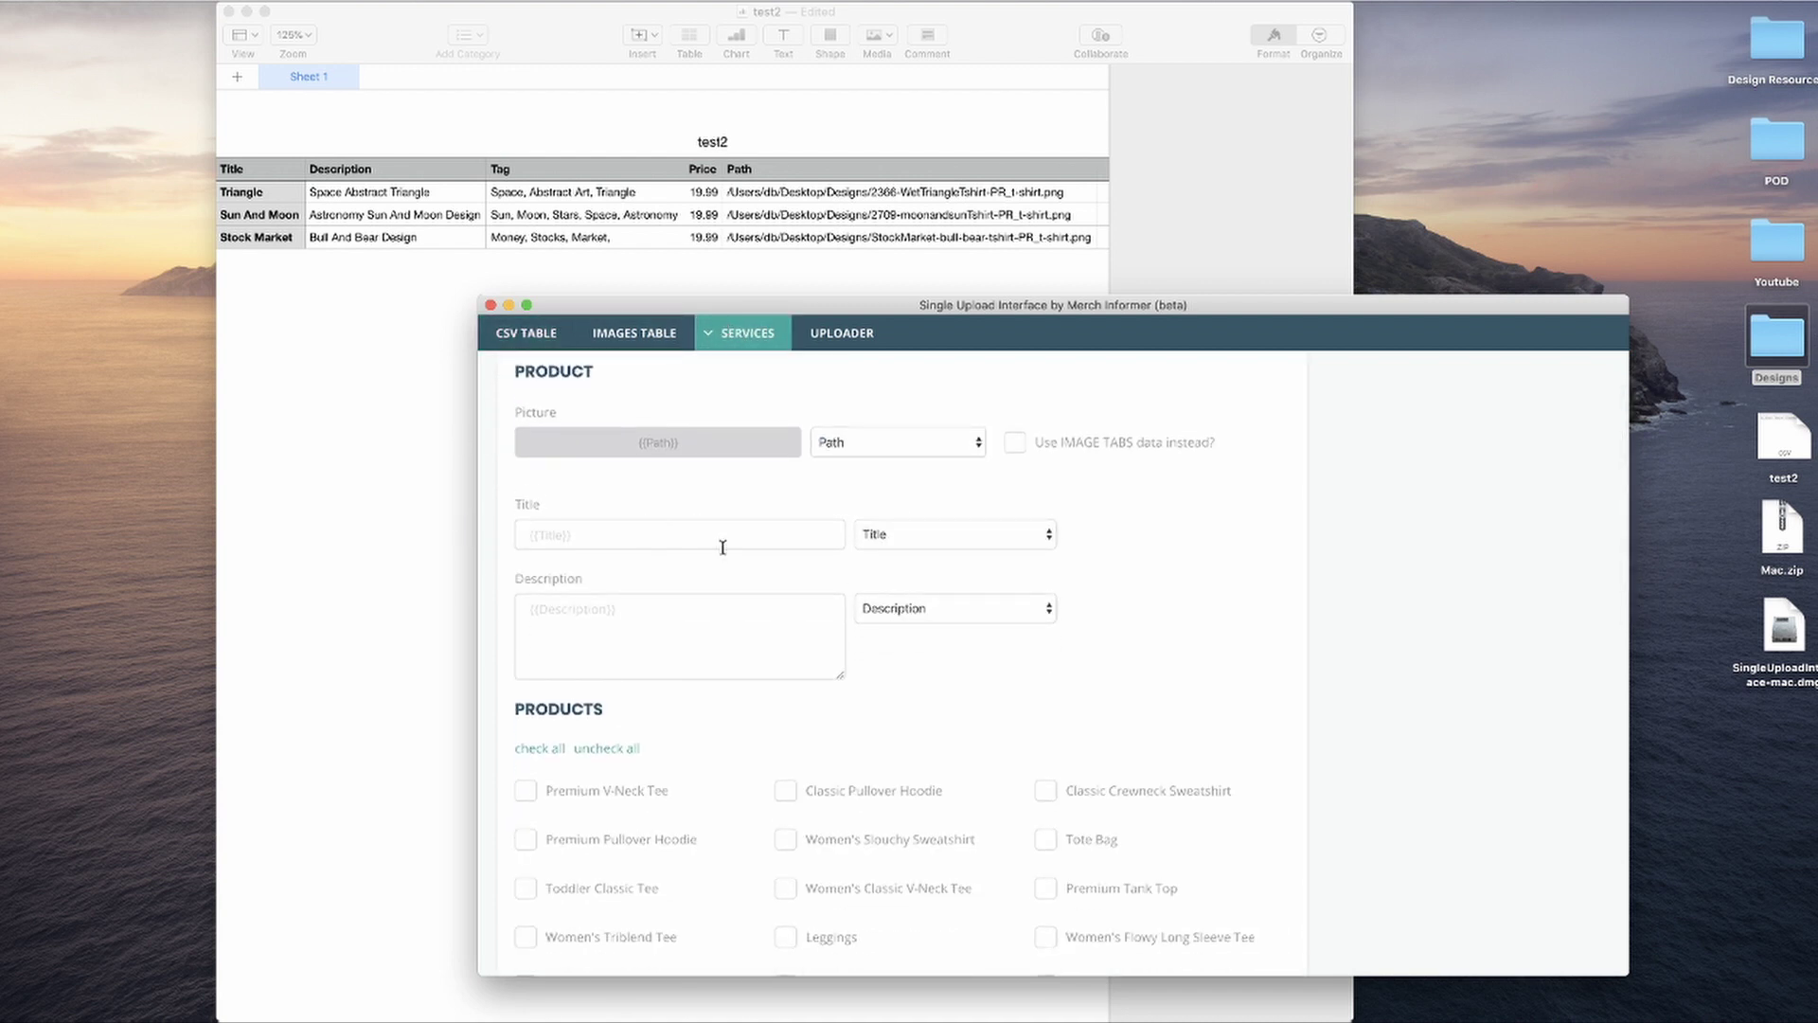
scroll(730, 554, up, 1)
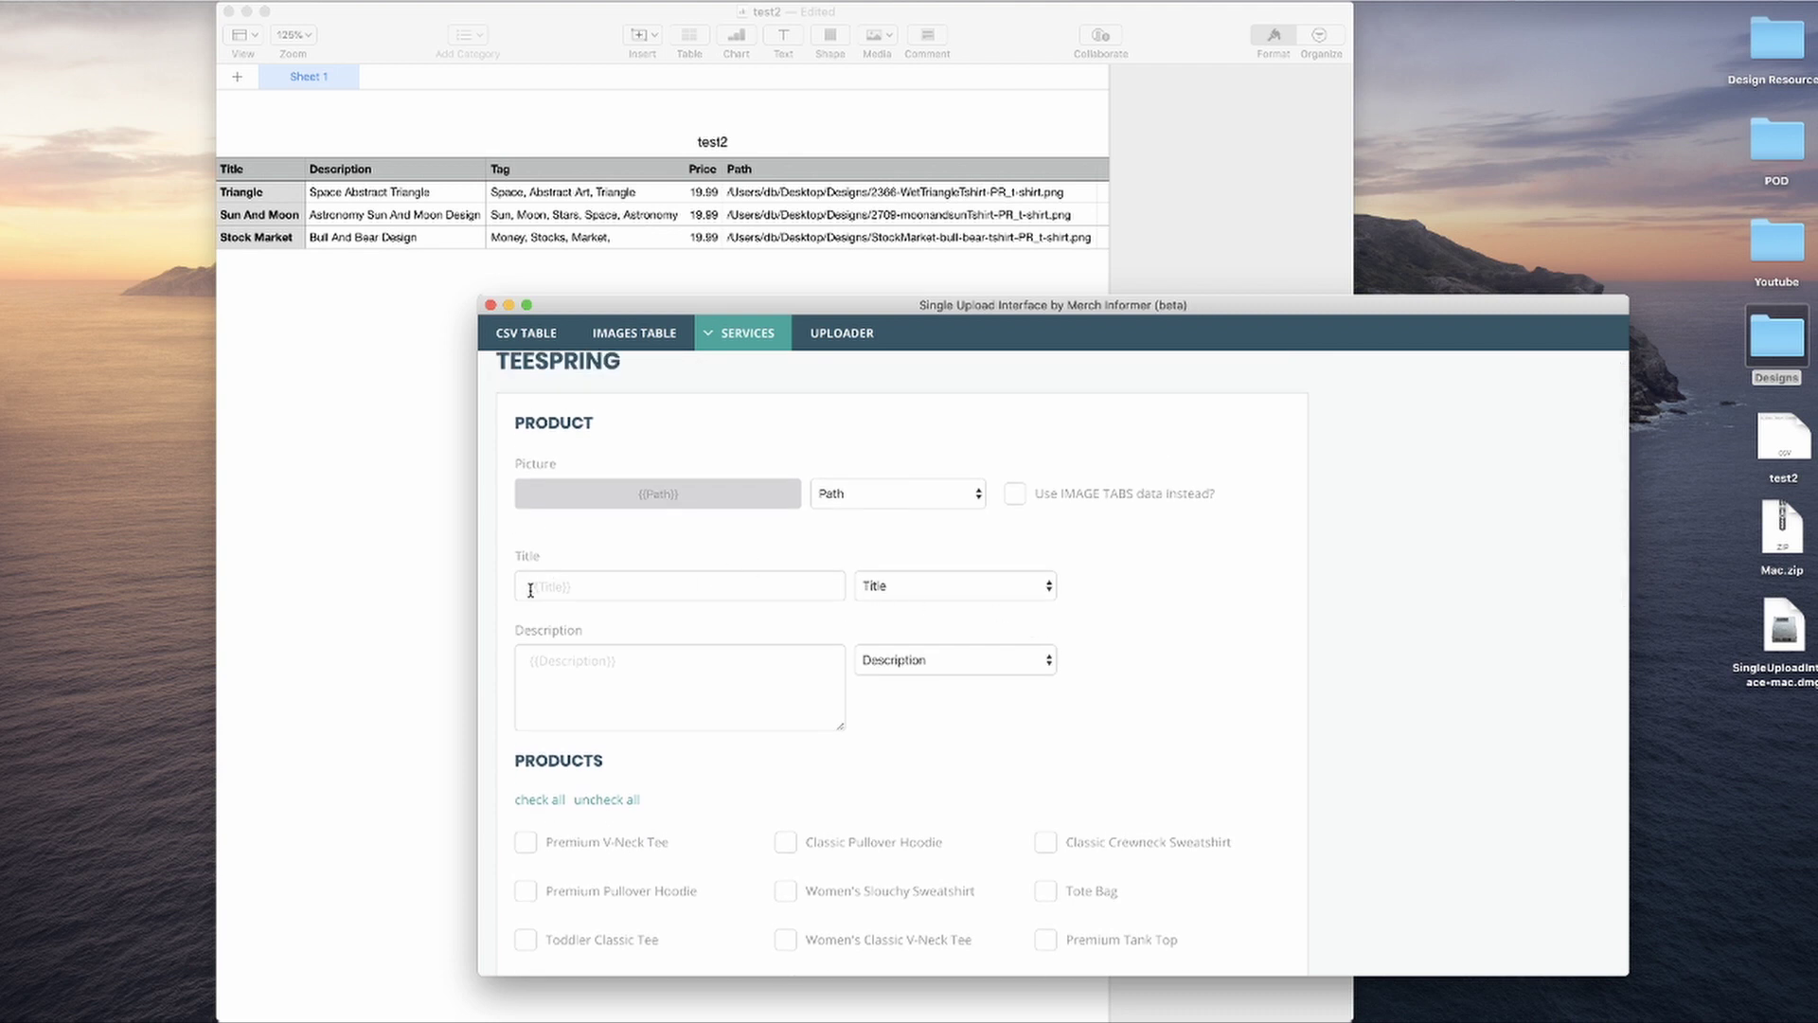
click(918, 589)
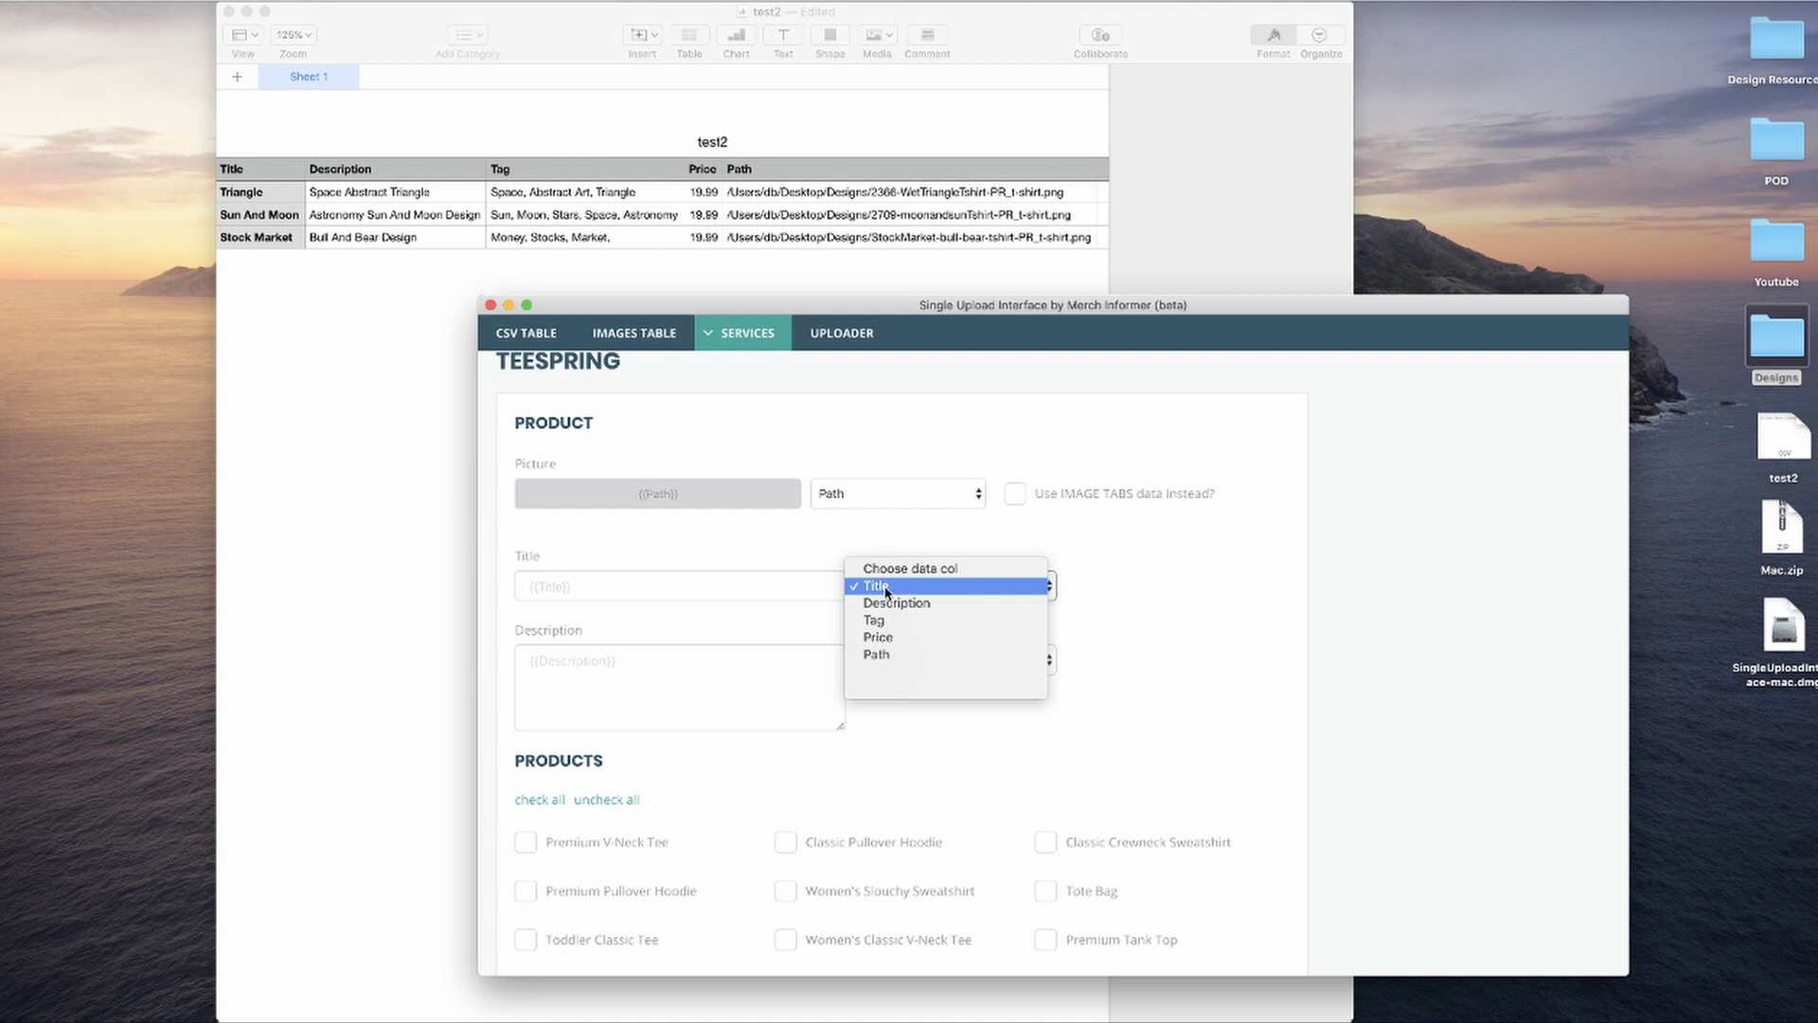
click(887, 589)
click(938, 670)
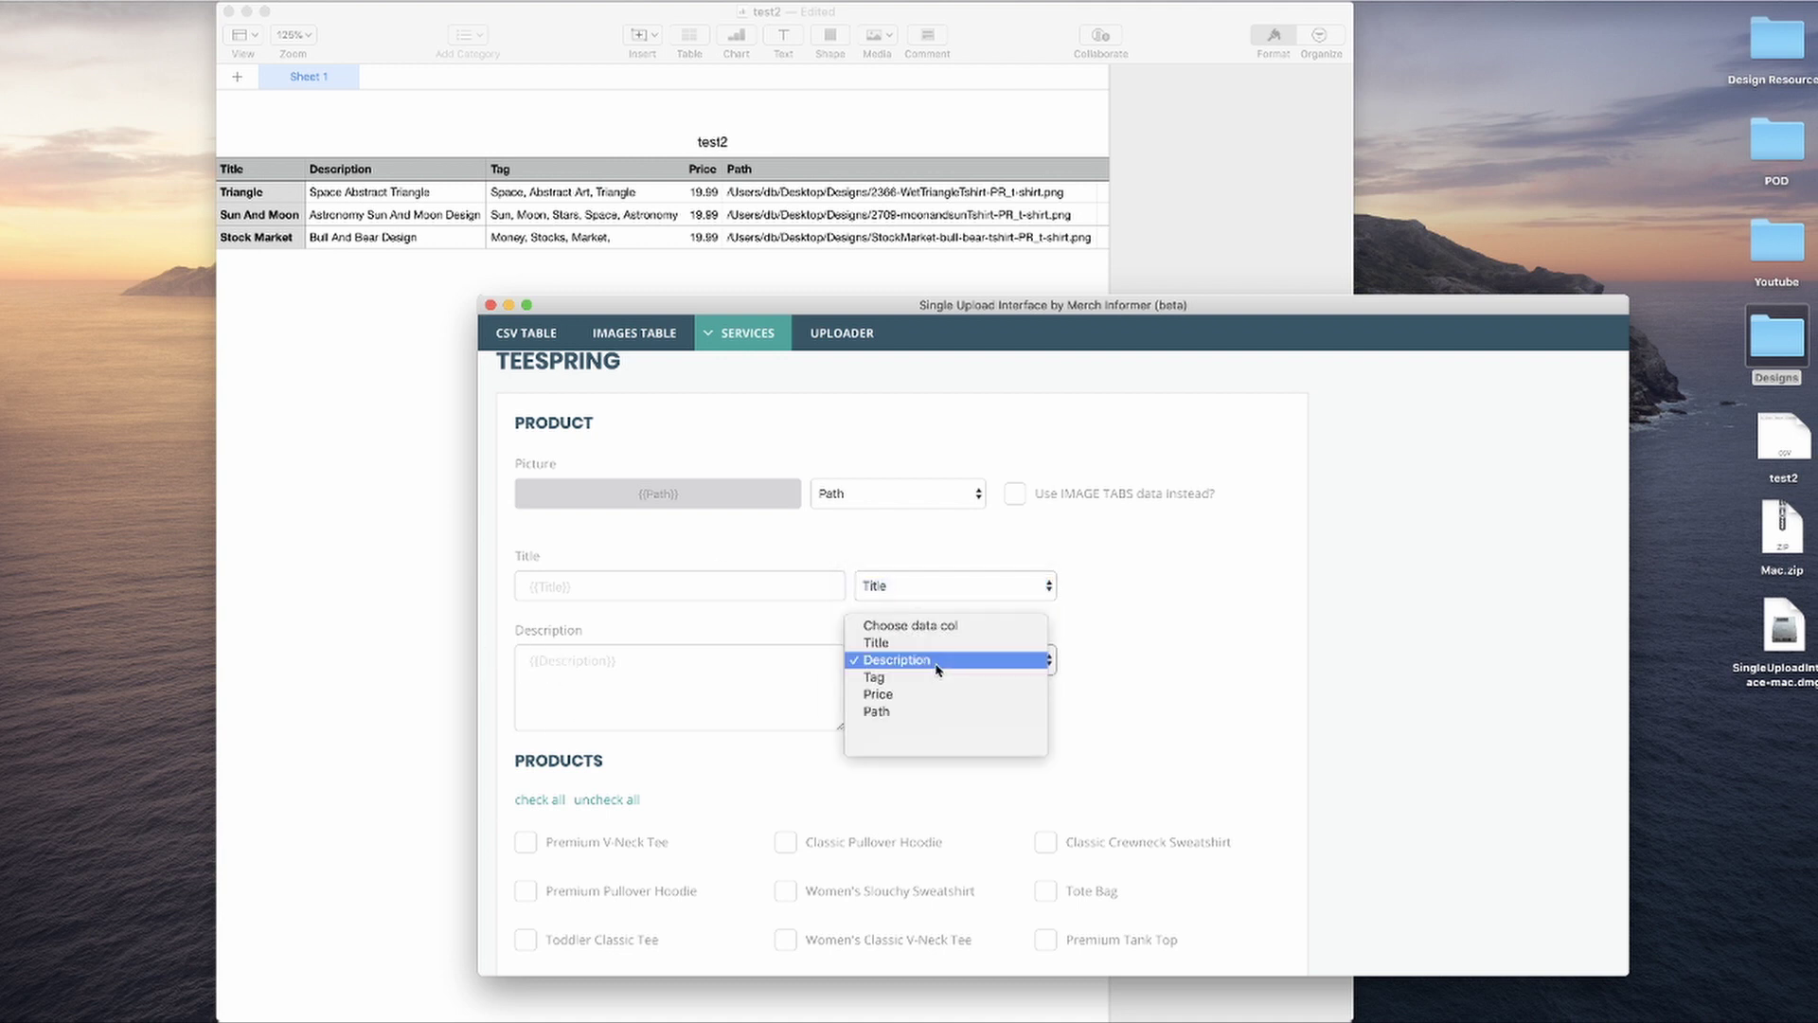
click(899, 661)
- Go through the Teespring products and colors and map the Classic Tee's US price to the Price column
scroll(876, 720, down, 10)
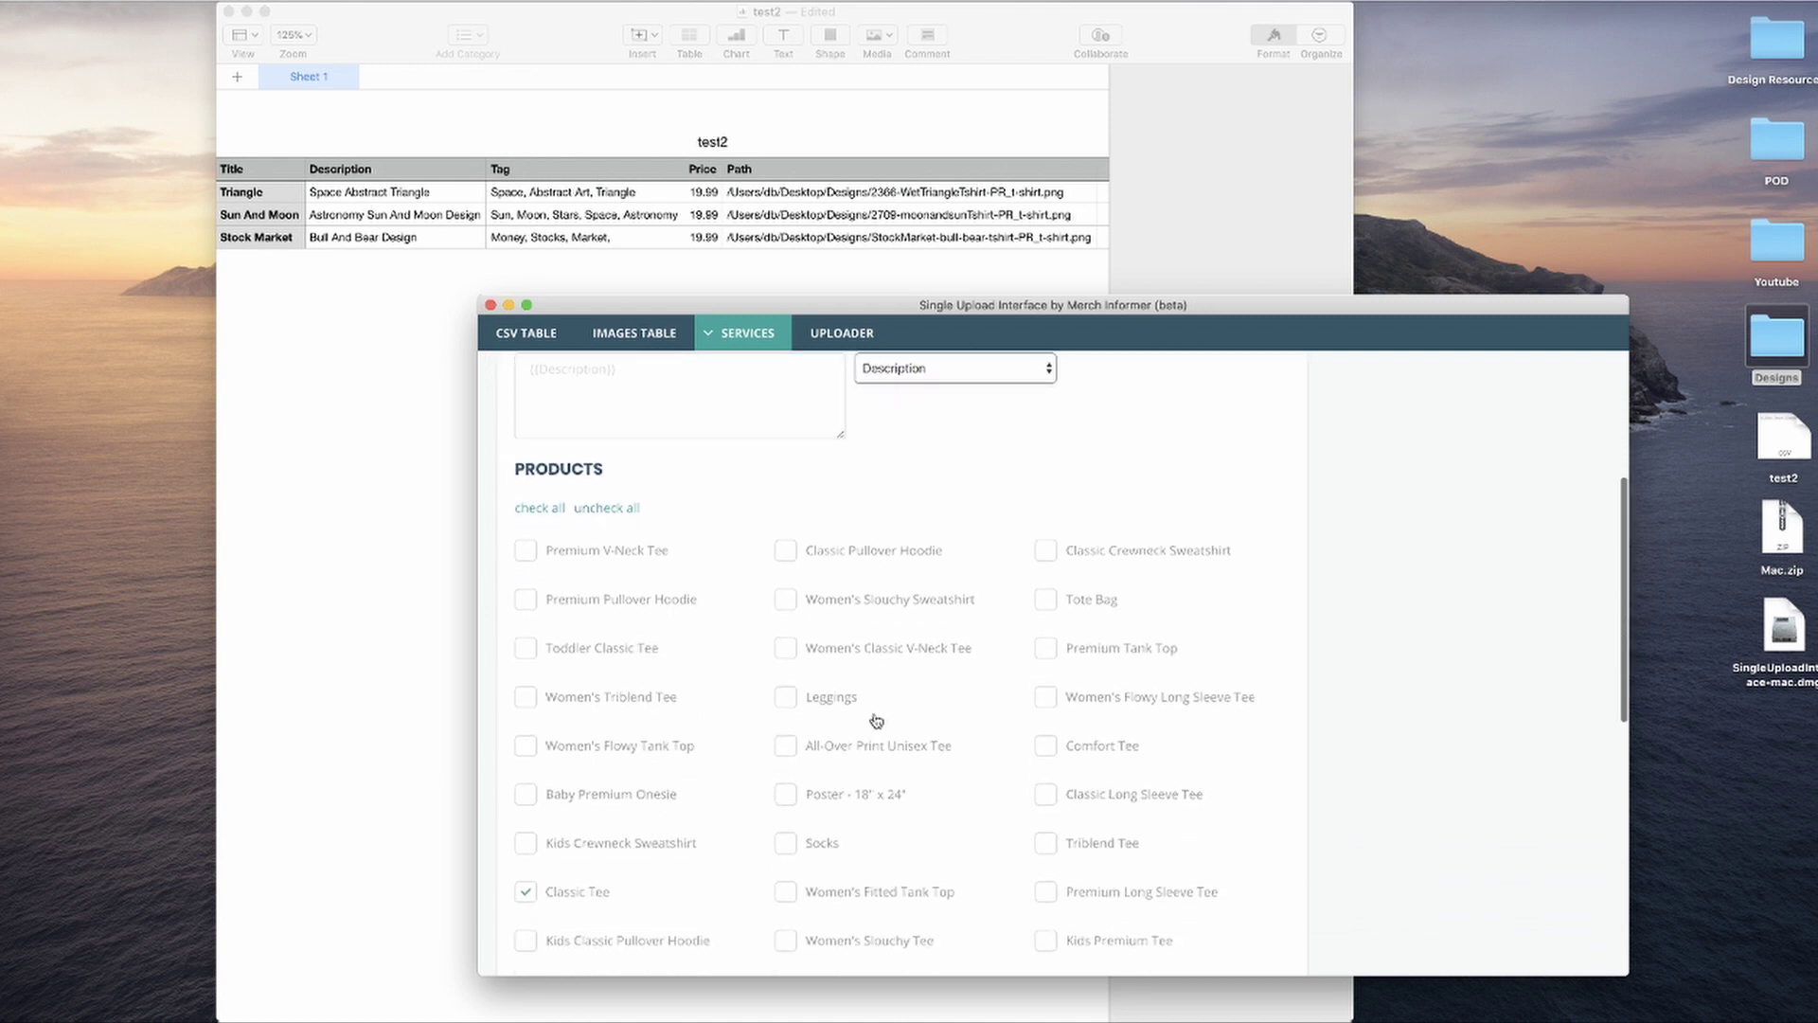
scroll(875, 719, down, 3)
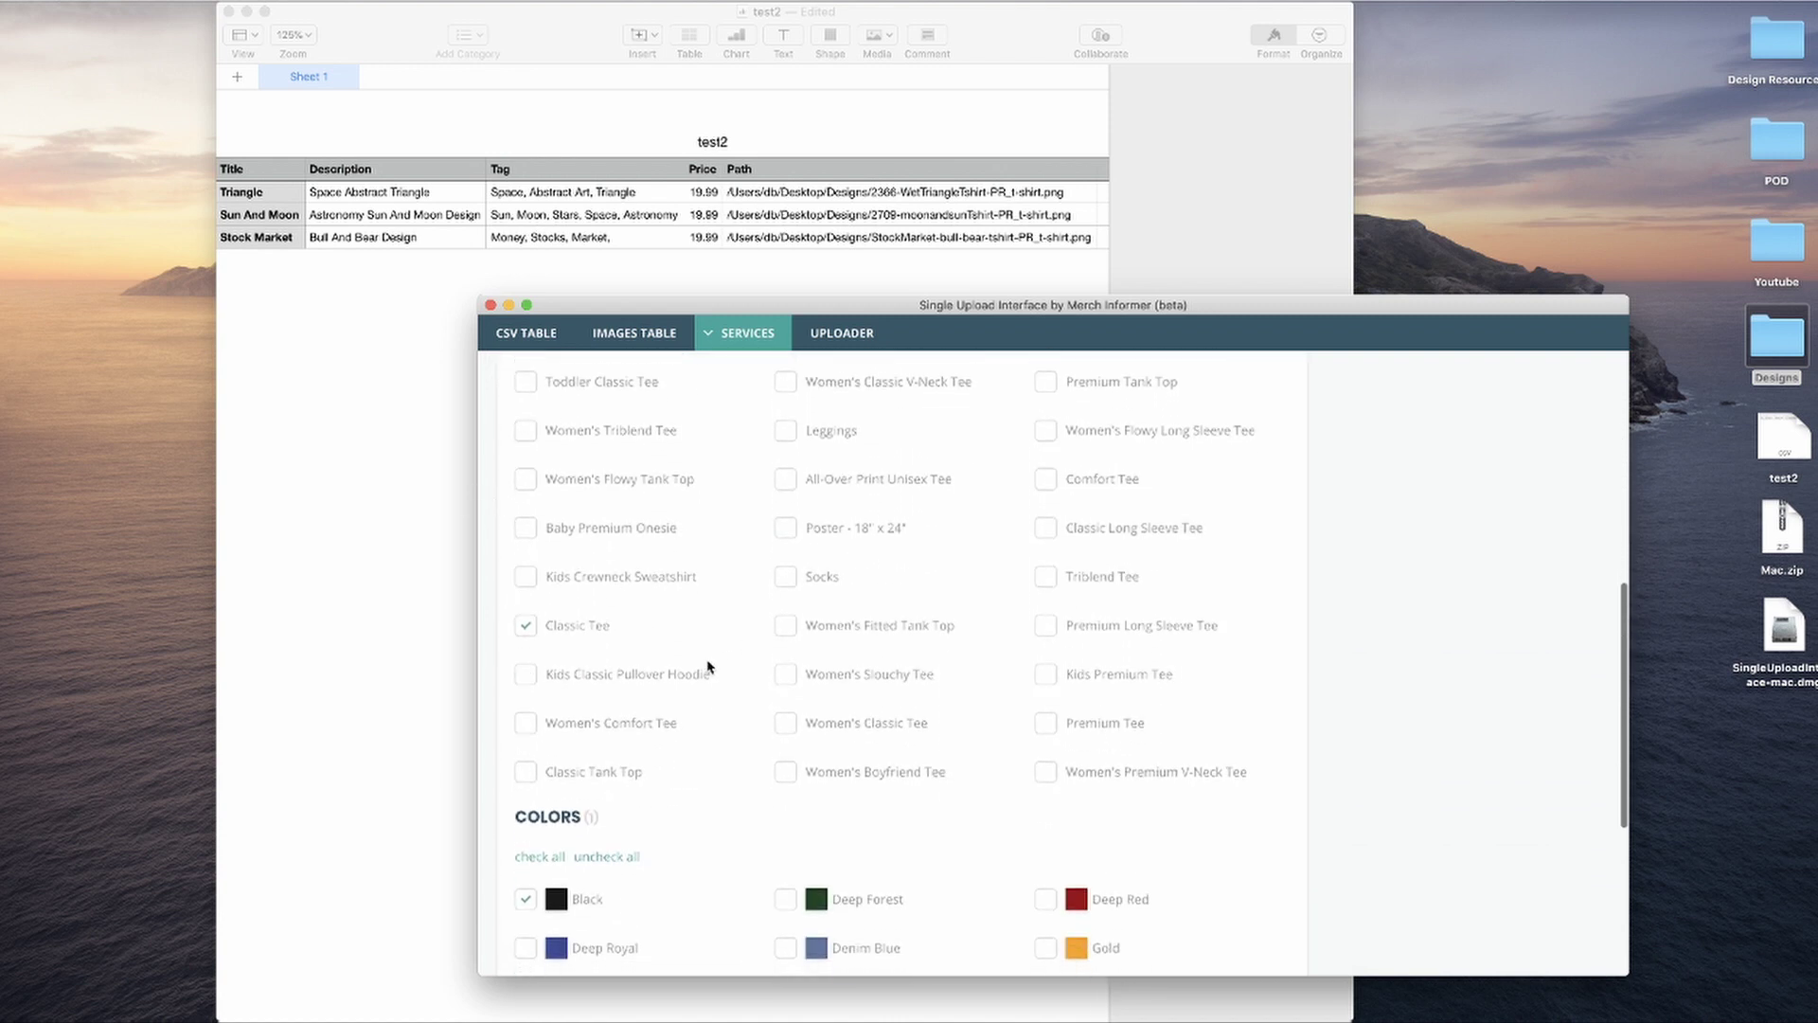
scroll(637, 677, up, 1)
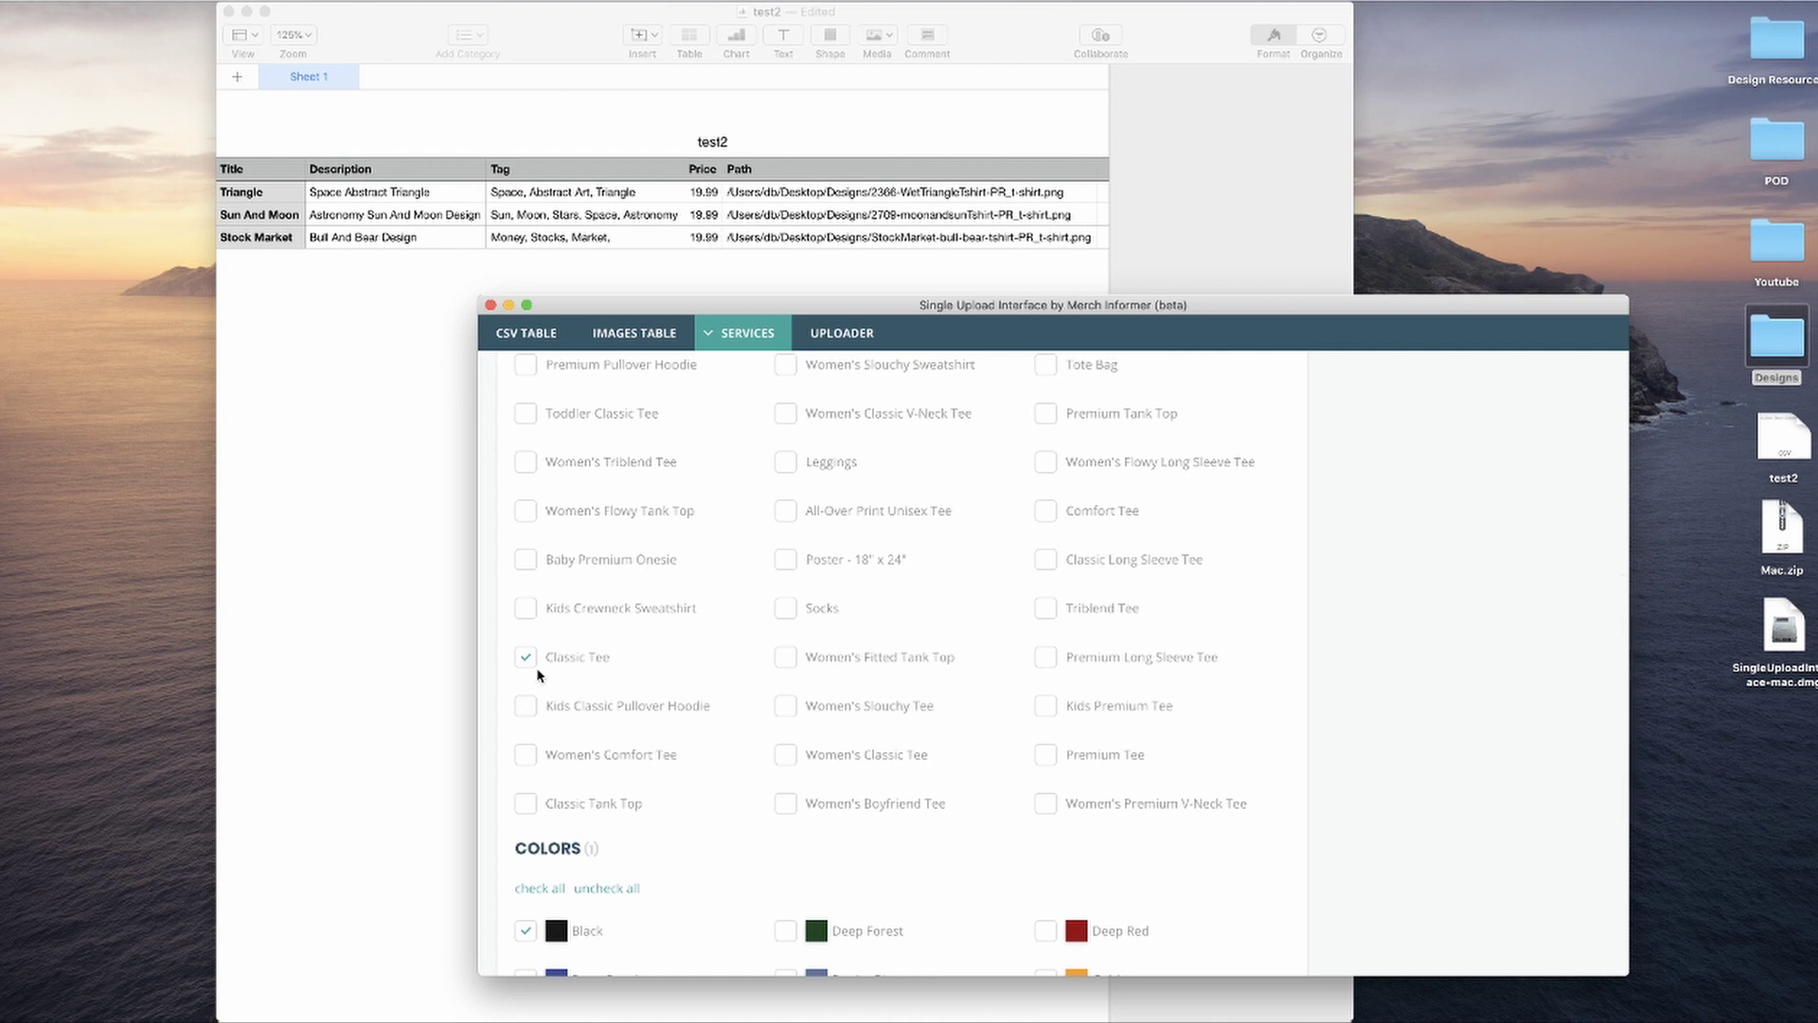
scroll(701, 705, down, 8)
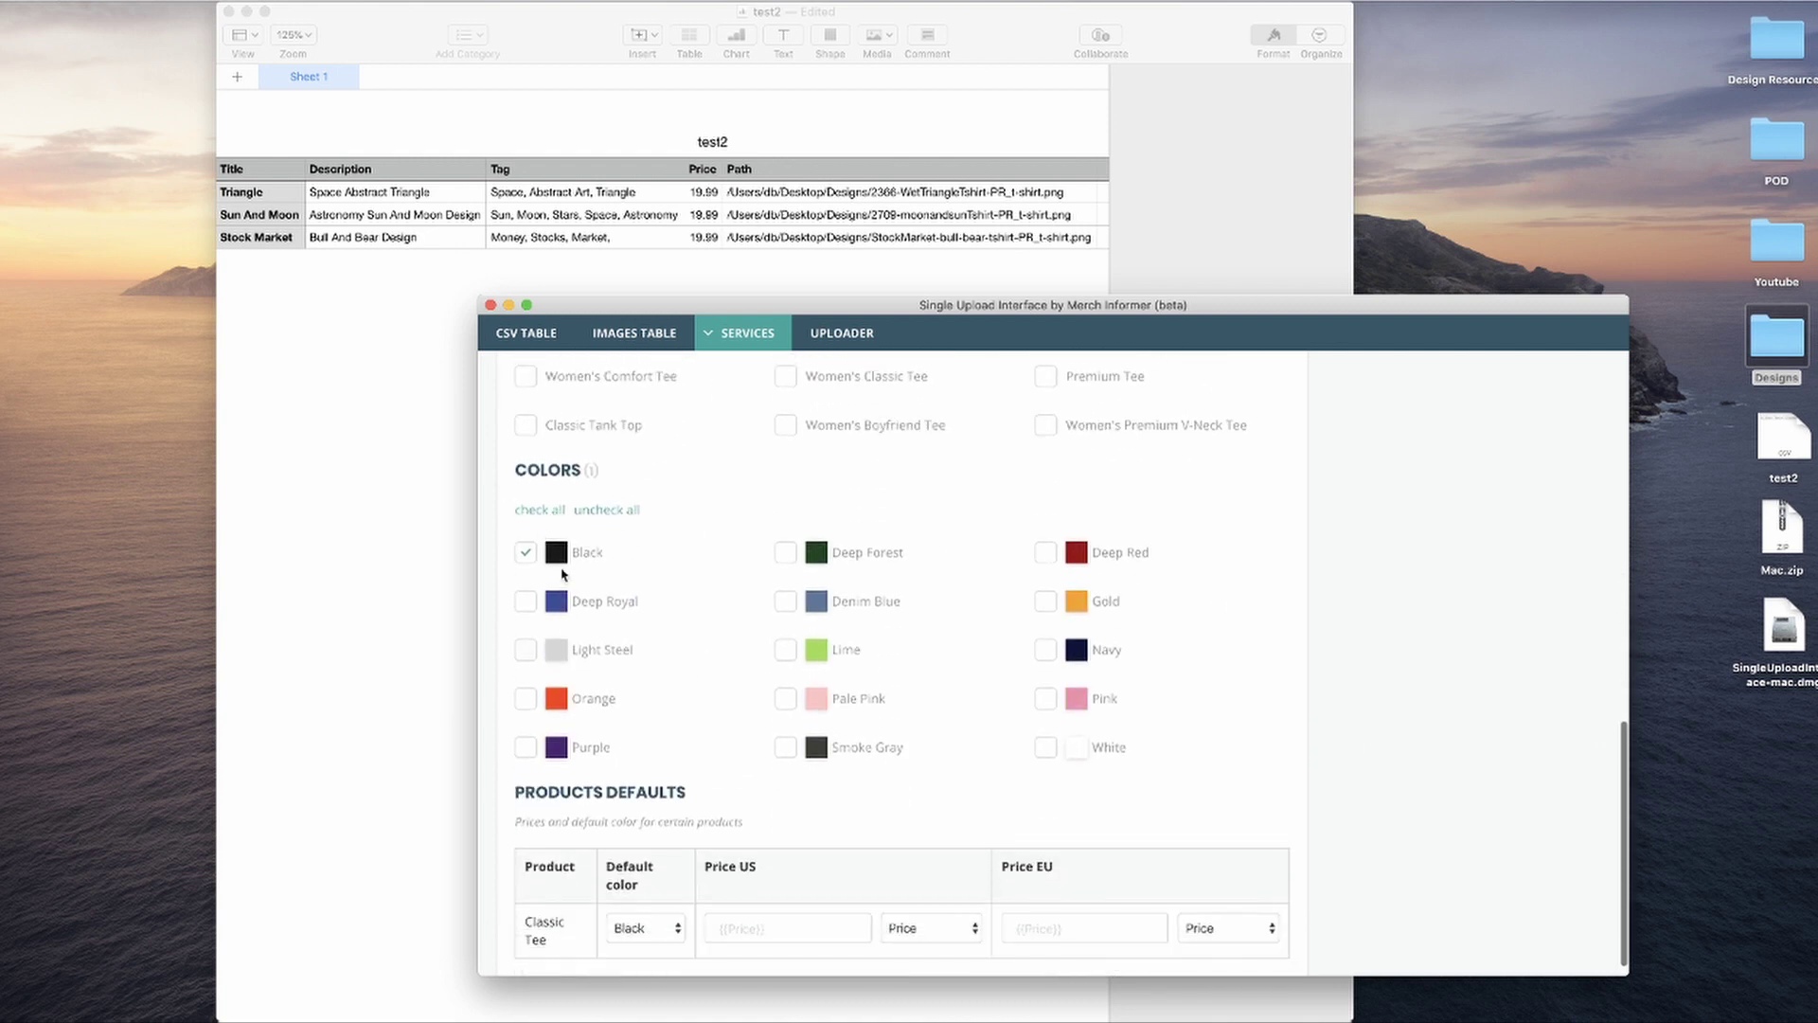
scroll(662, 662, down, 1)
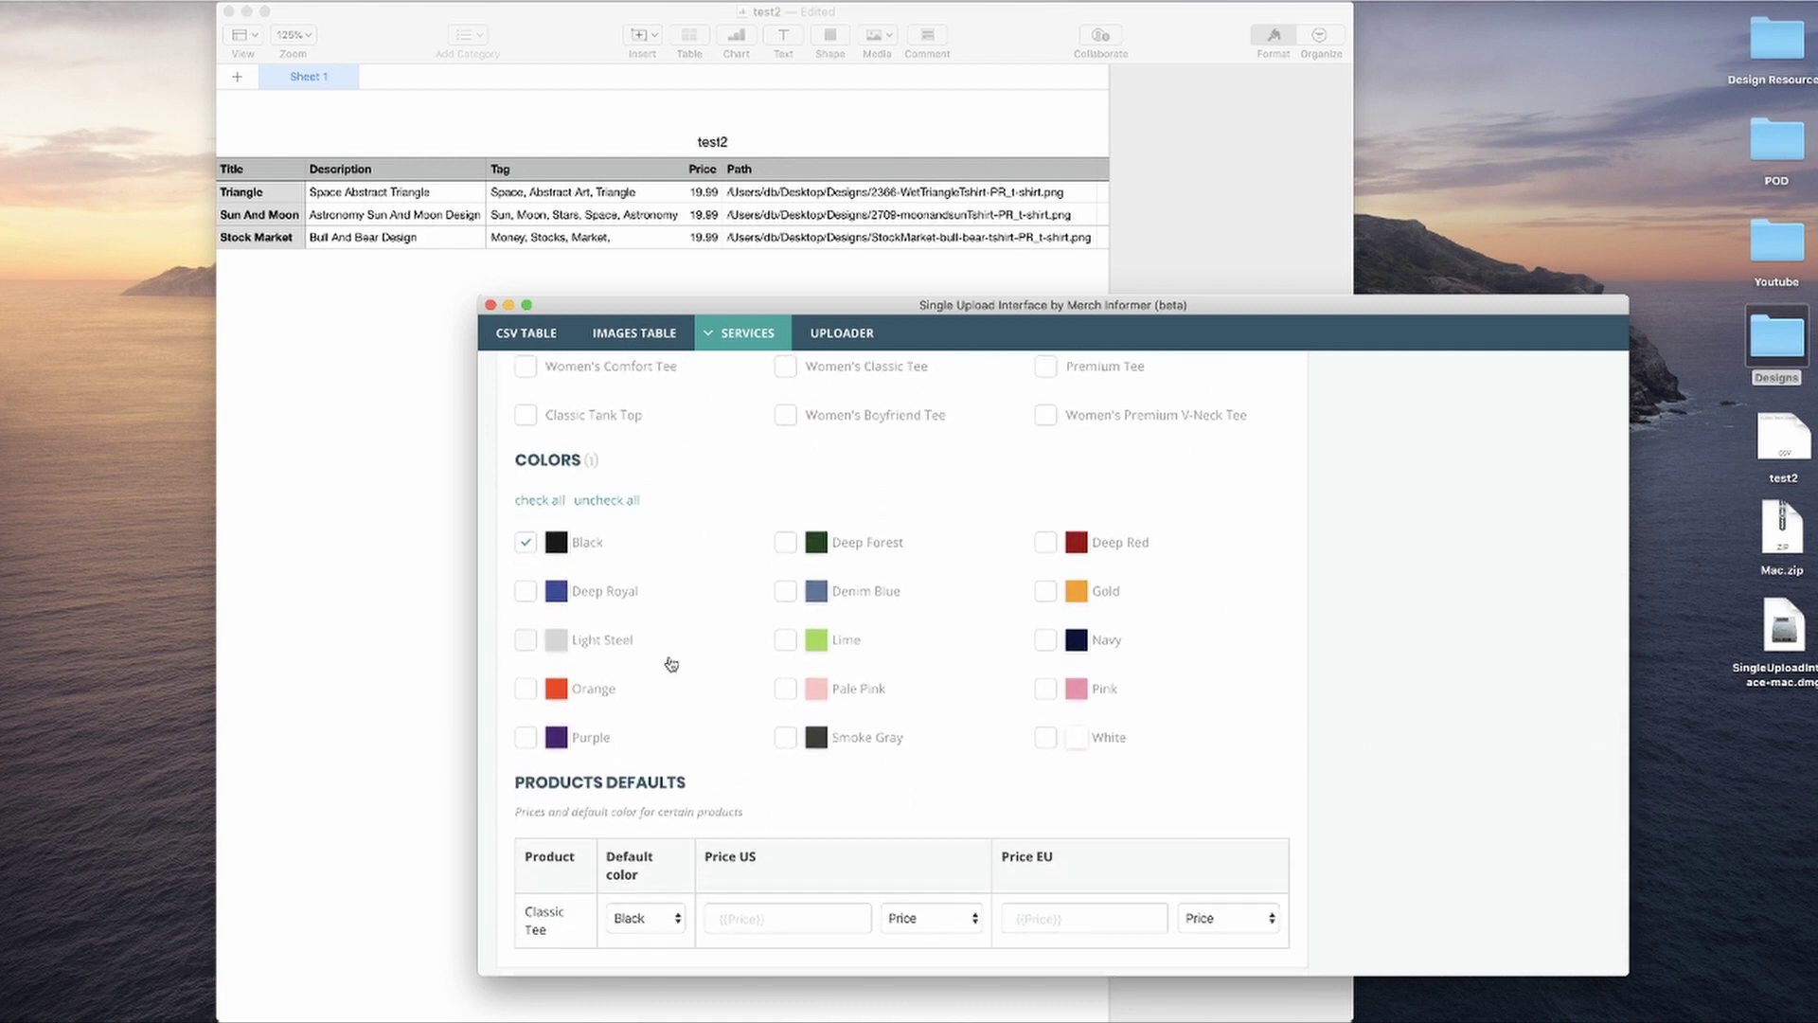
click(918, 917)
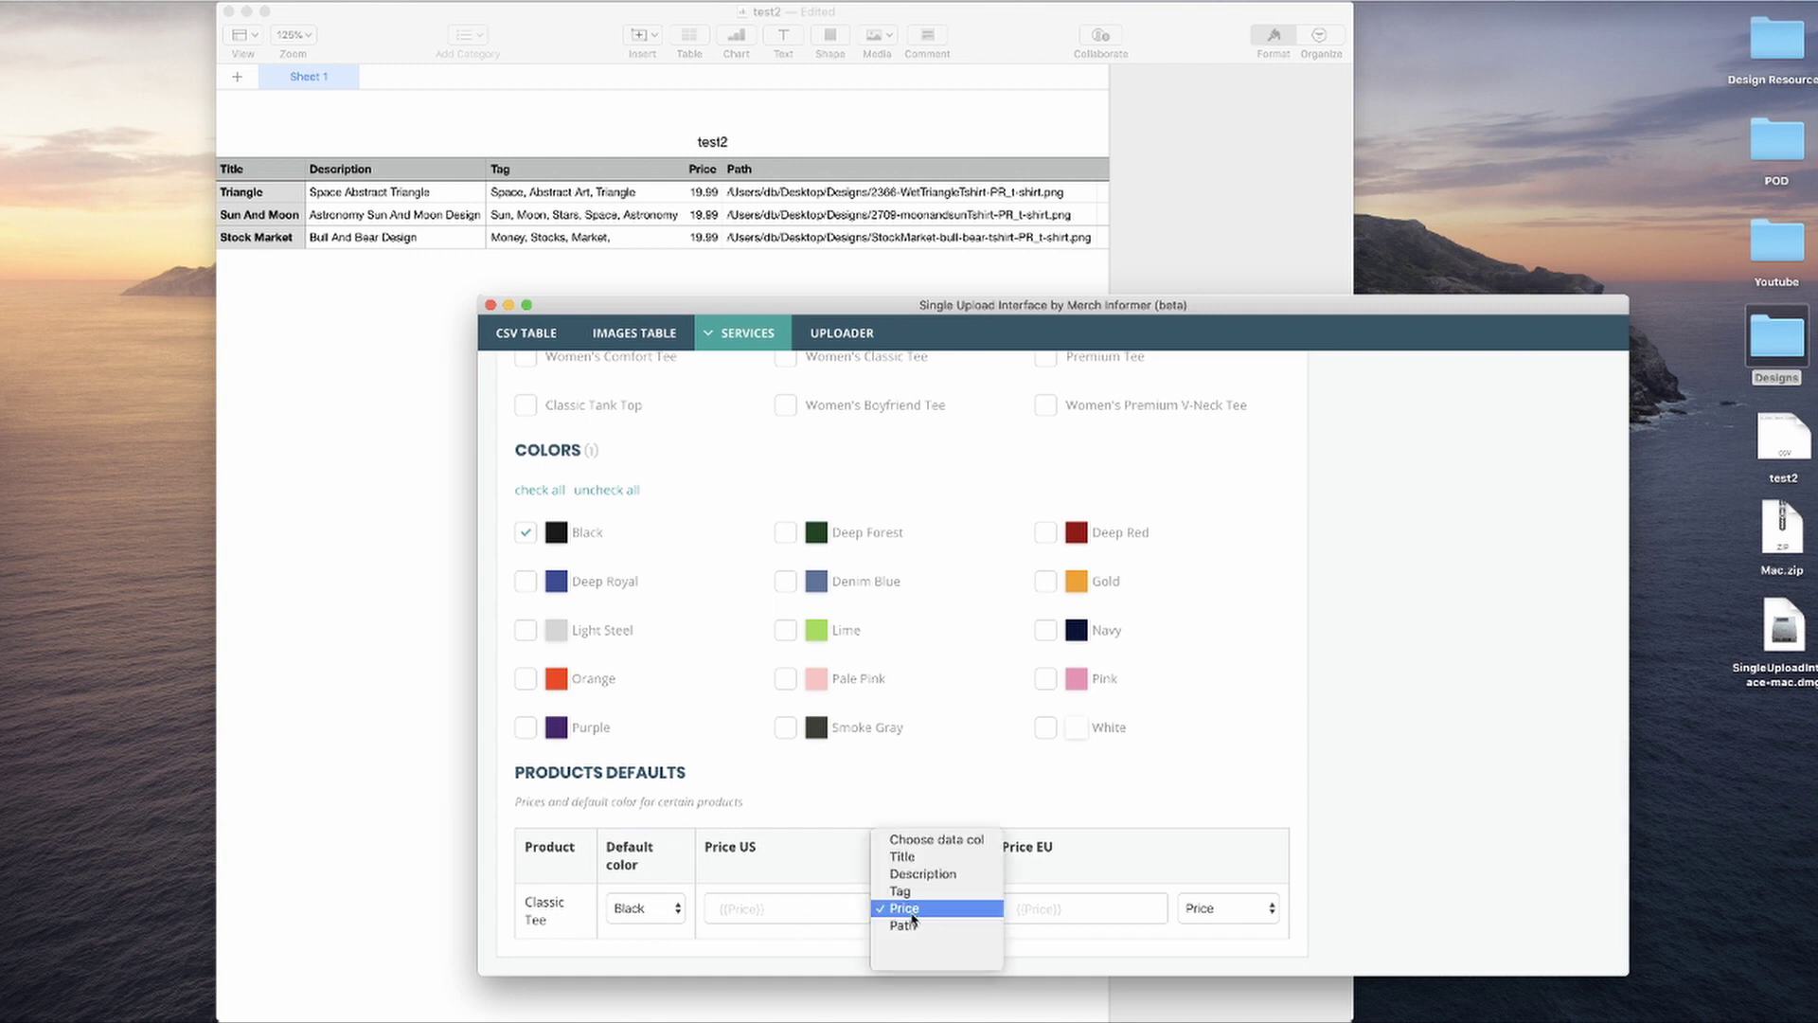
click(901, 909)
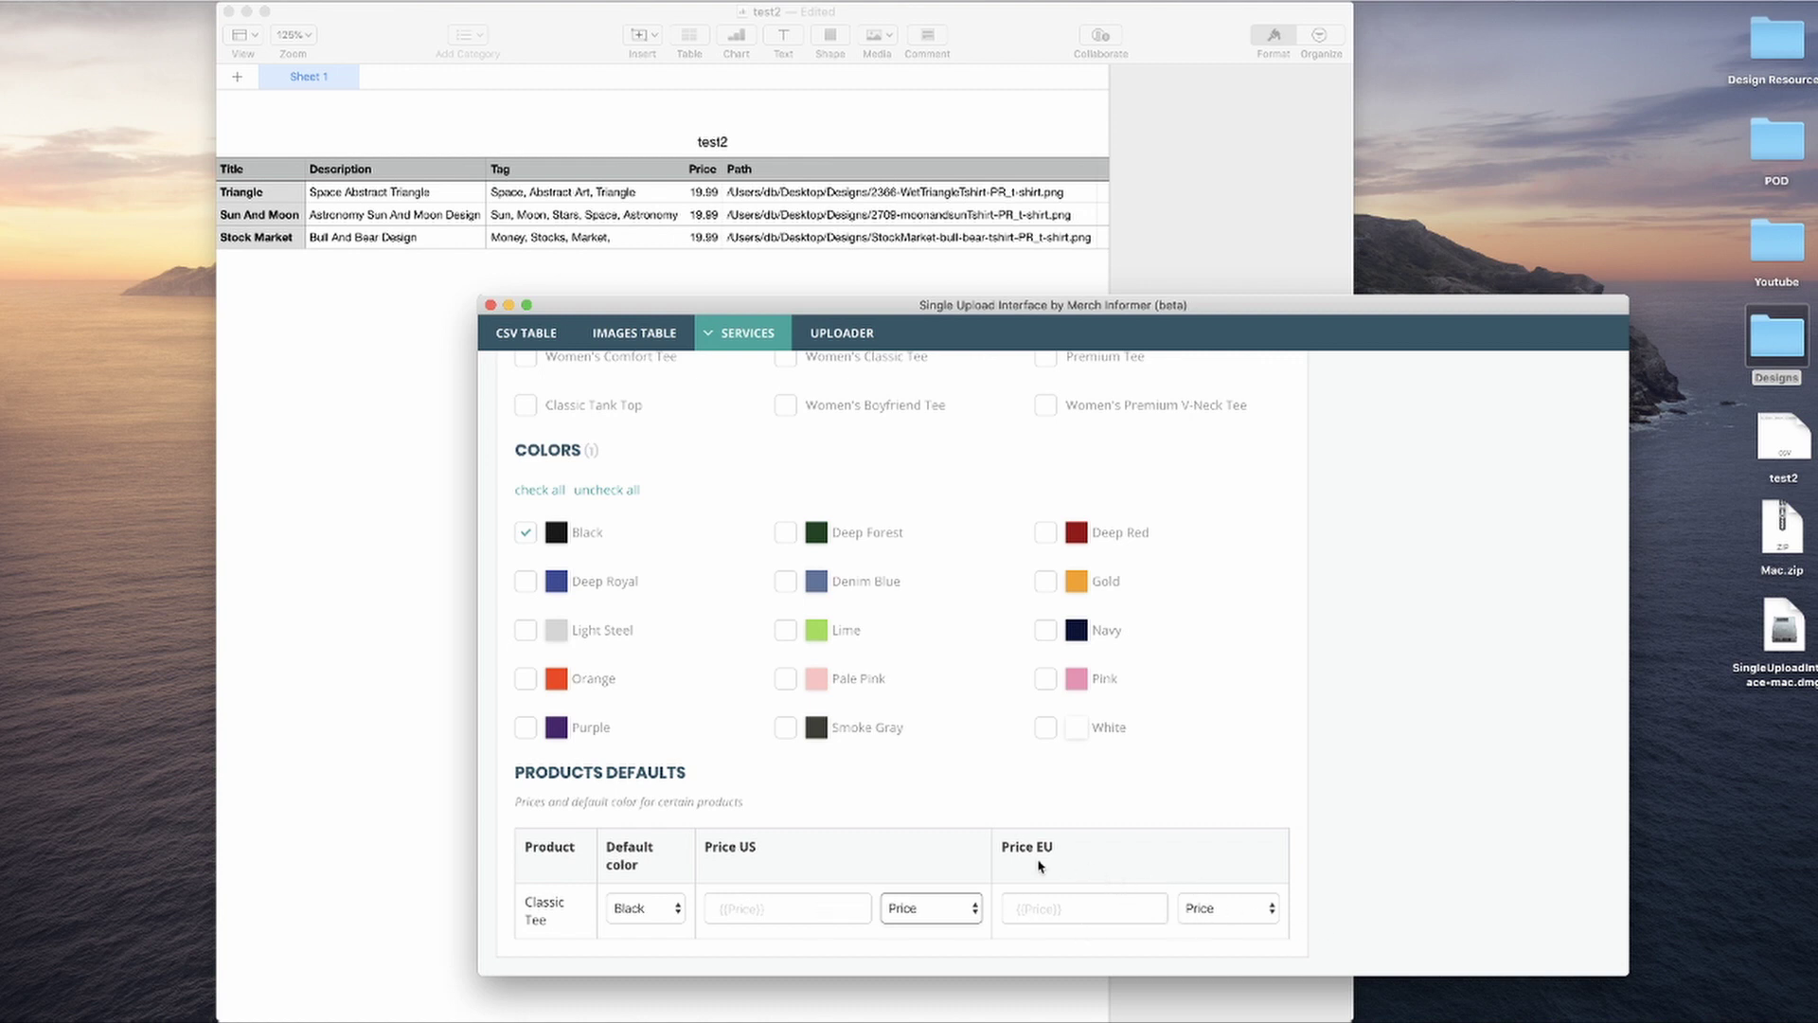
- Open the uploader and toggle the Teespring service off and on again so it stays selected
scroll(1117, 900, up, 10)
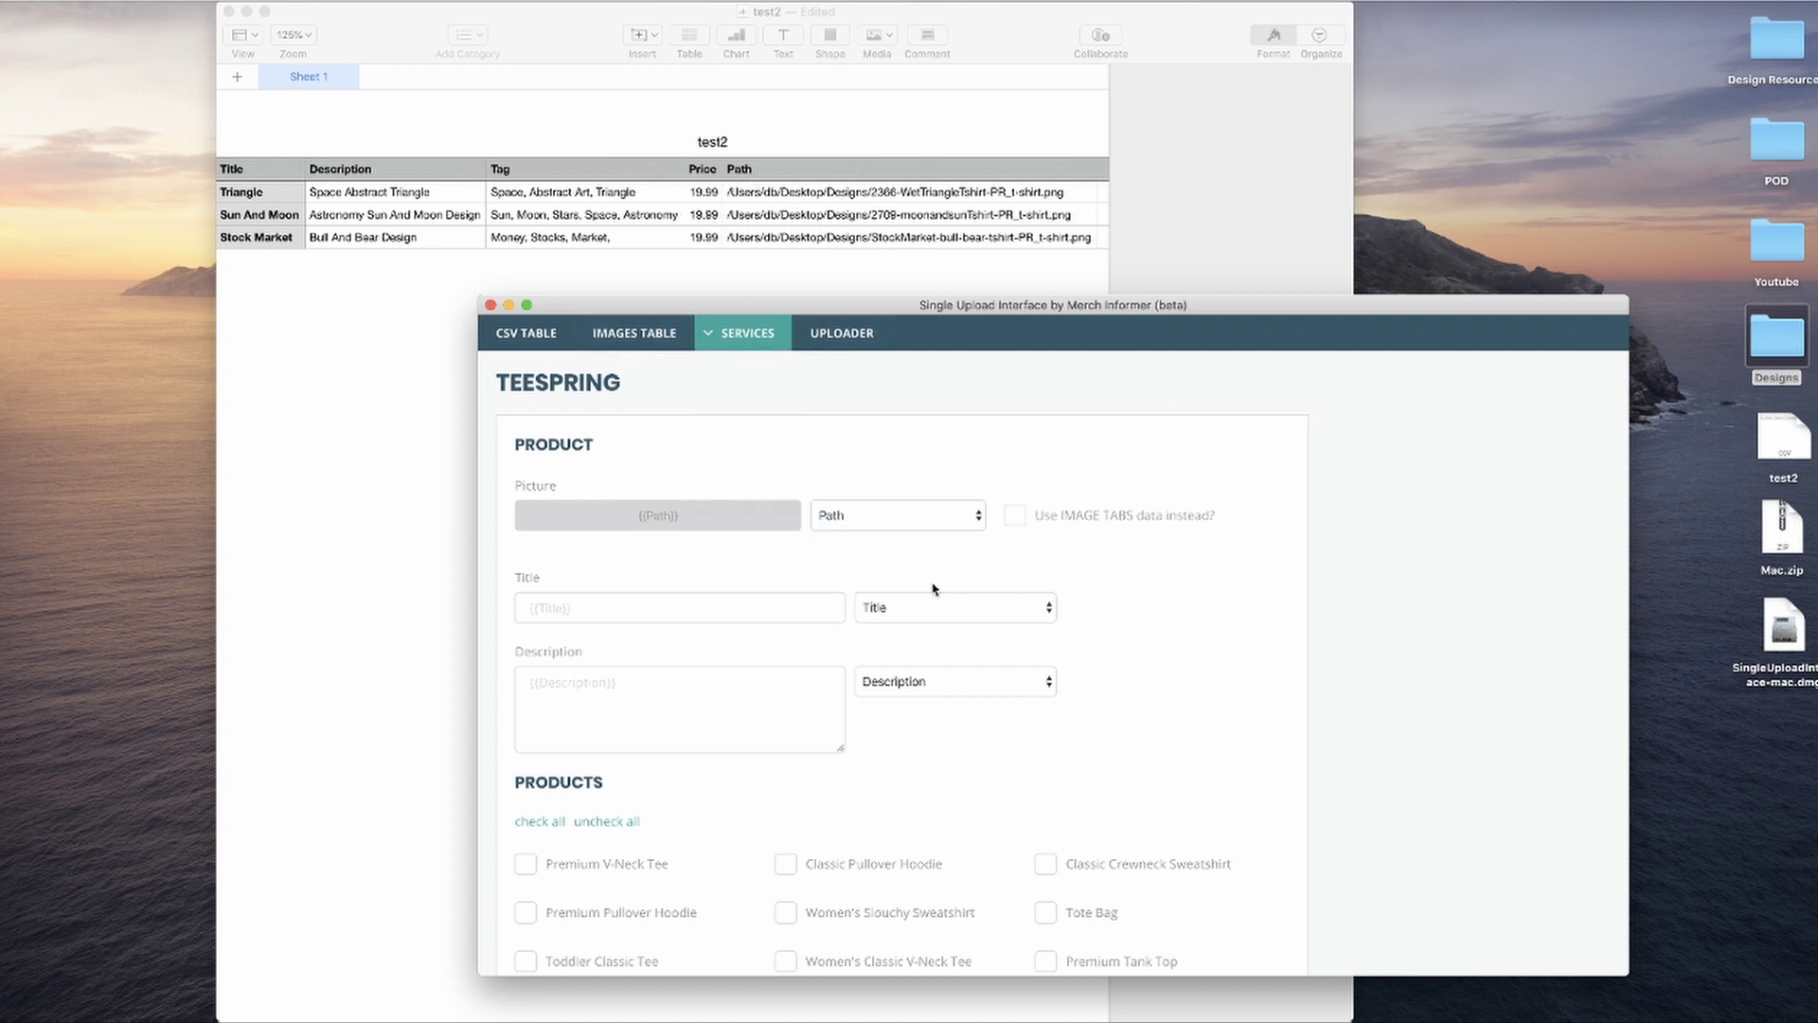
click(835, 344)
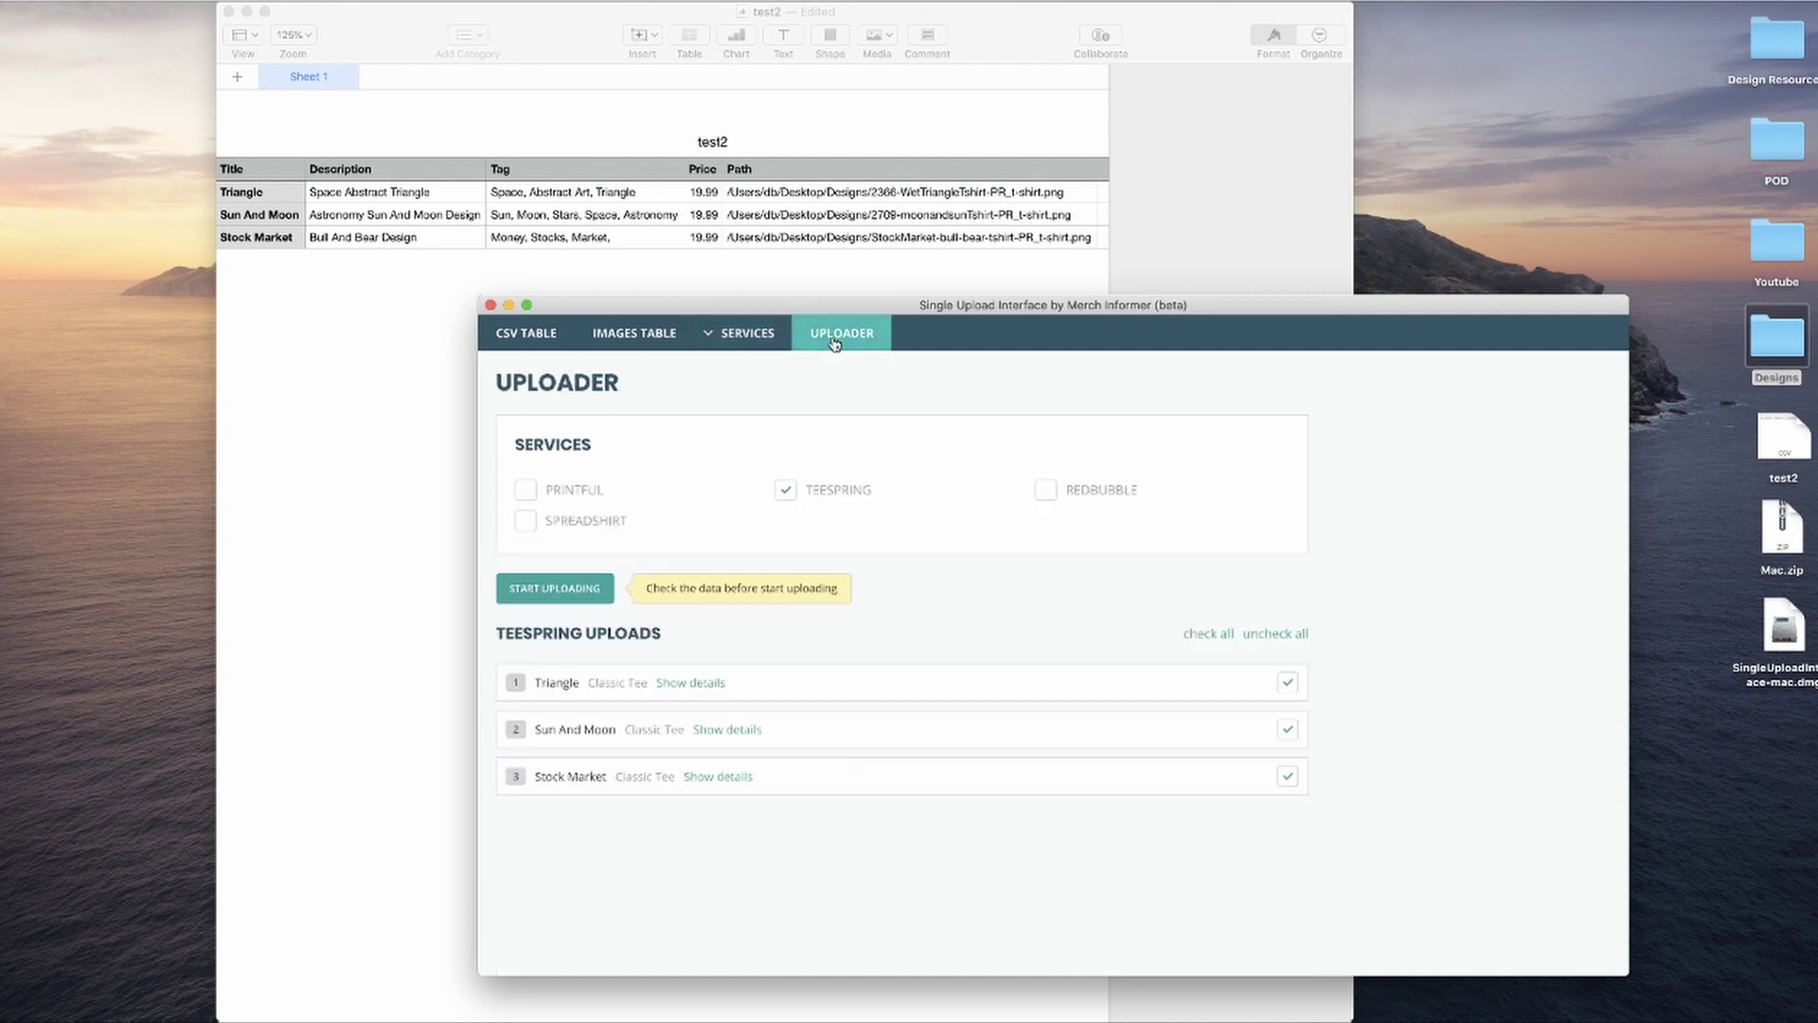
click(786, 491)
click(786, 492)
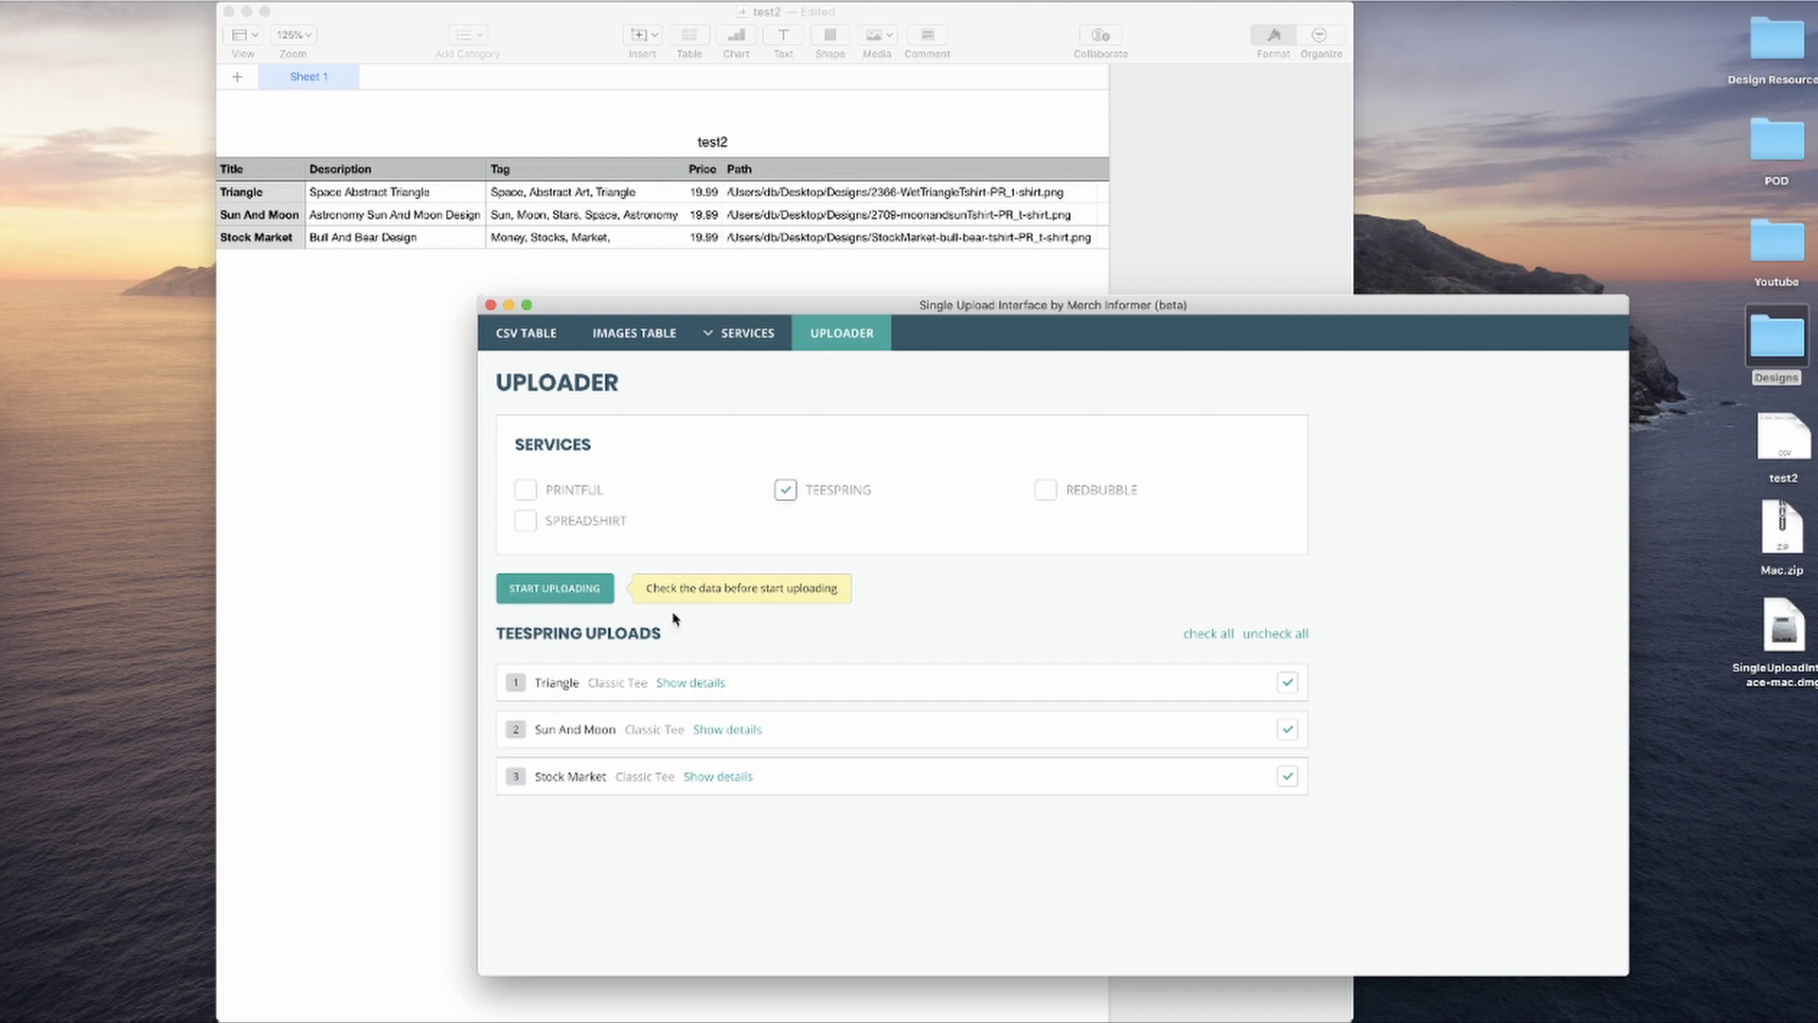
- Switch to Chrome and view the Stock Market product page from the Teespring listings
mouse_move(1585, 1011)
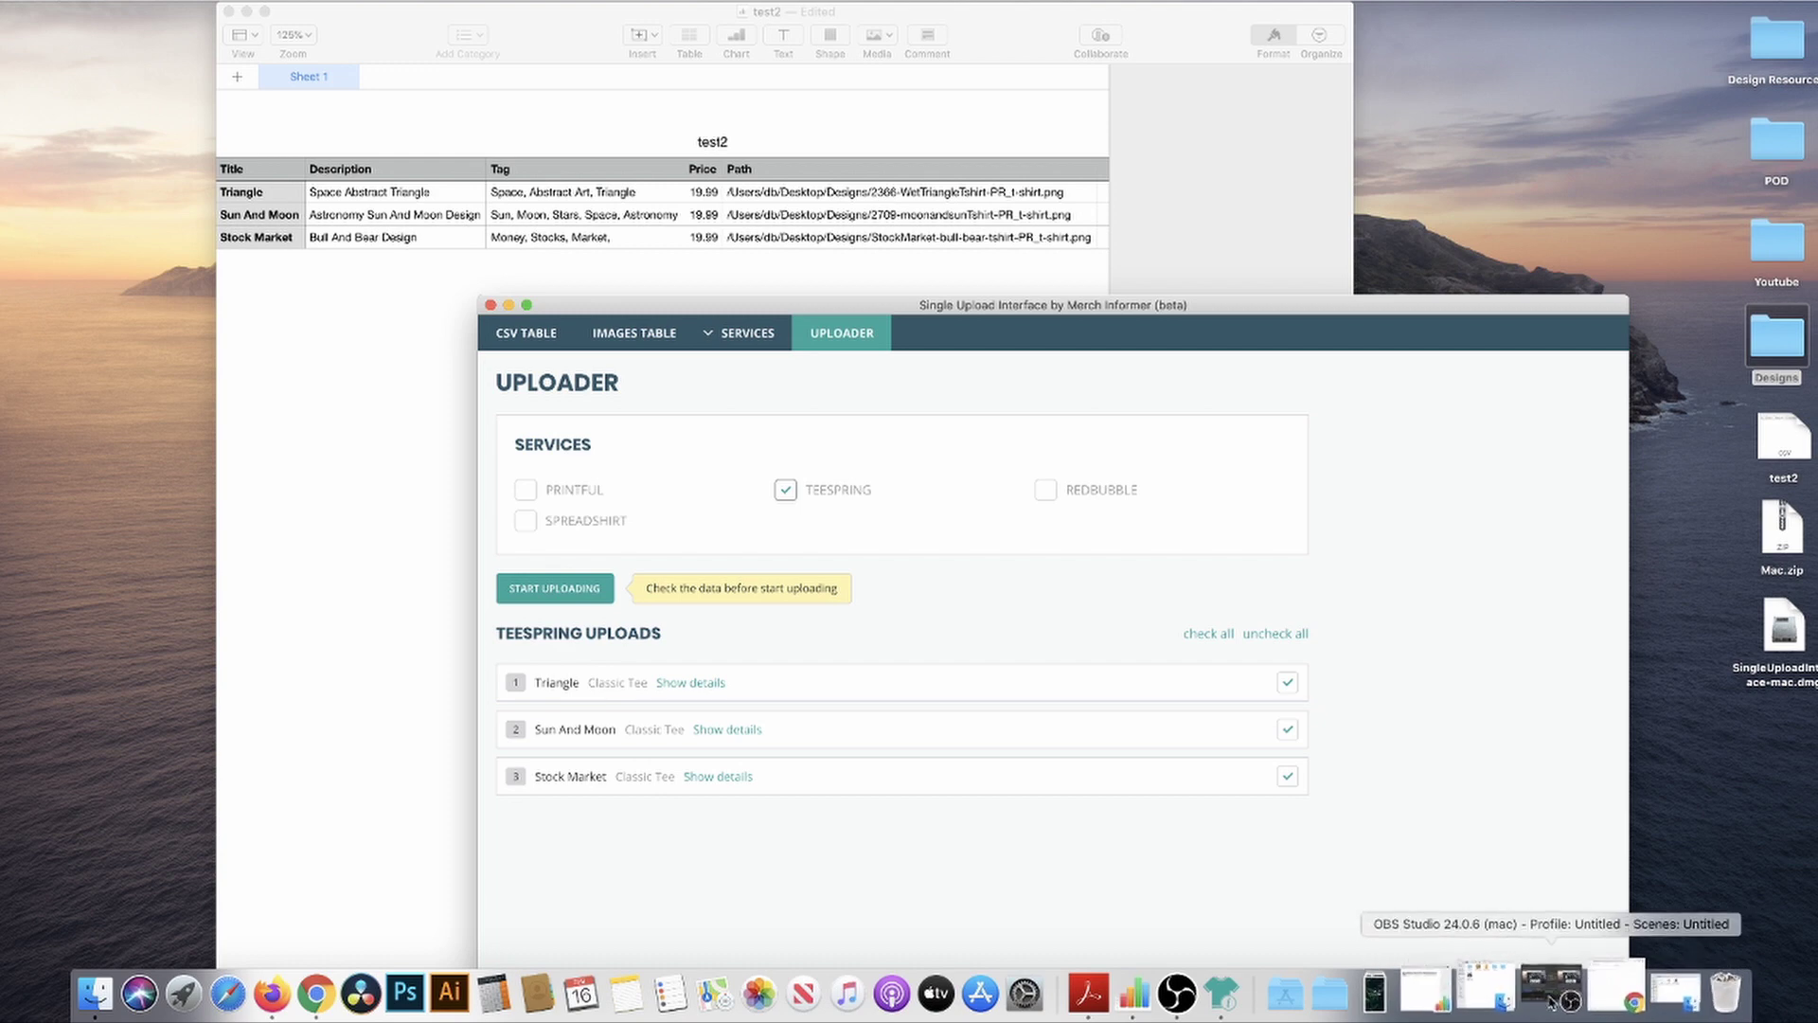
click(1598, 995)
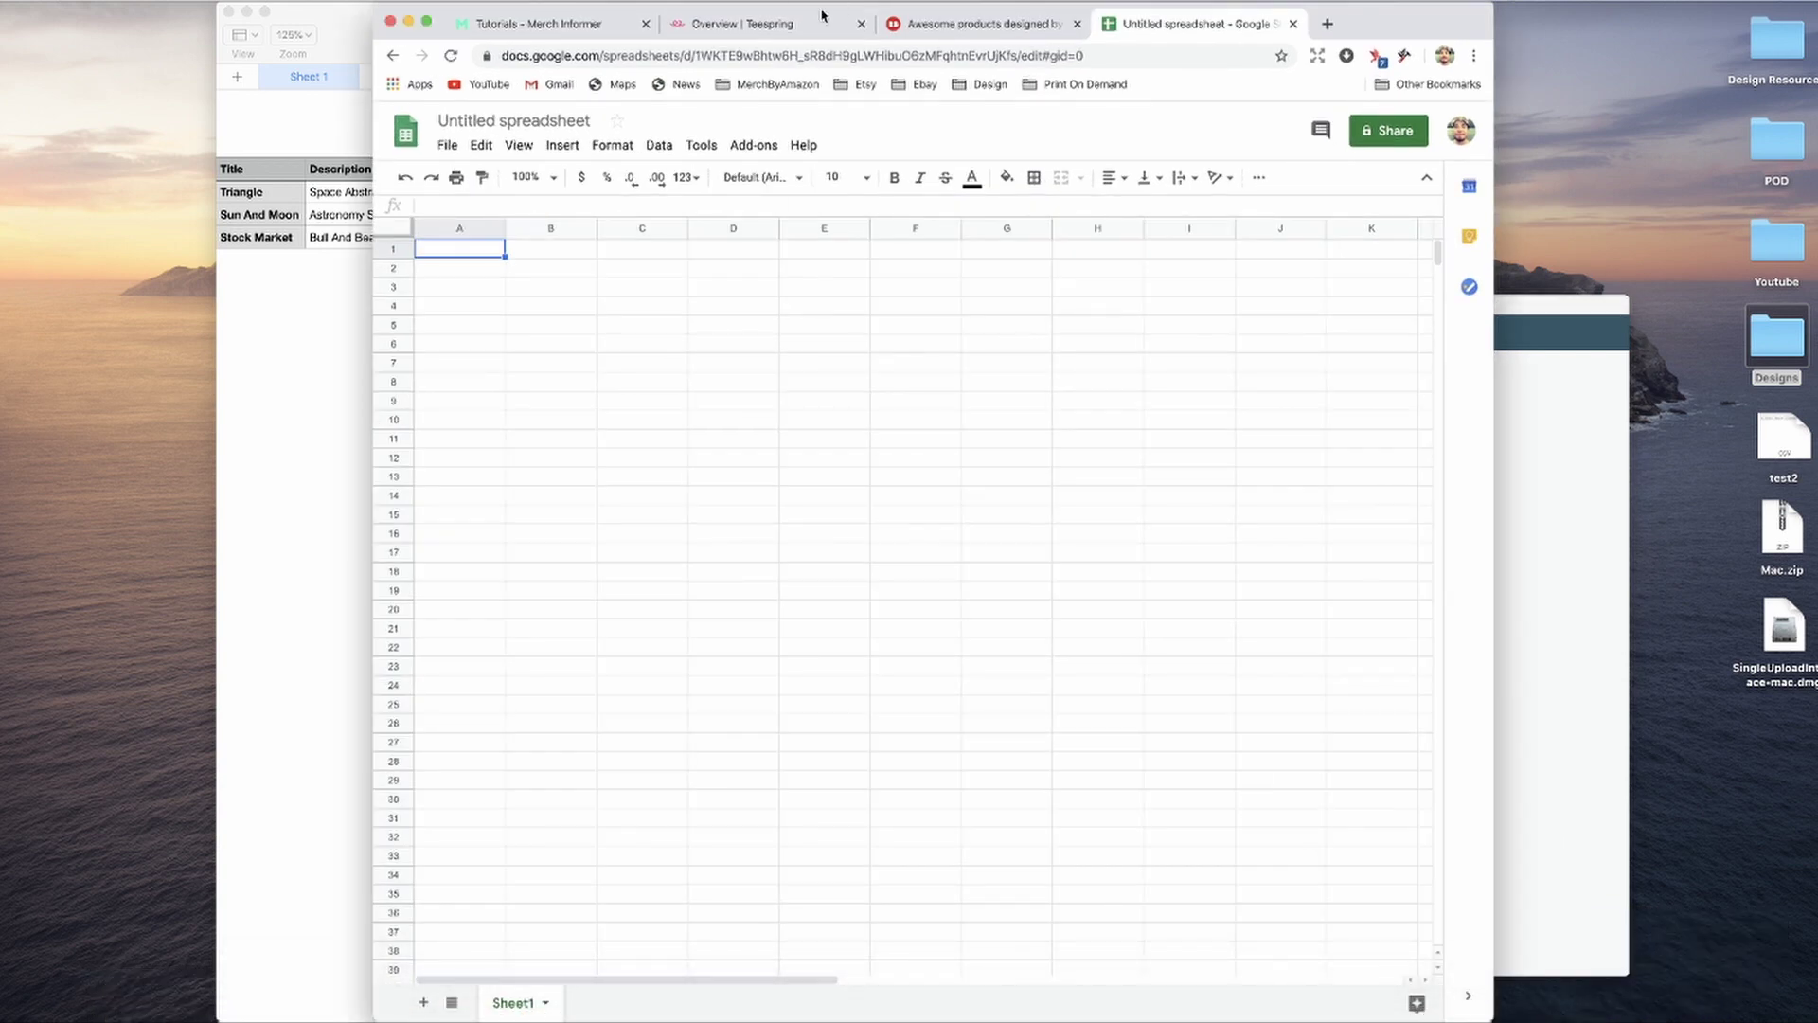
click(785, 28)
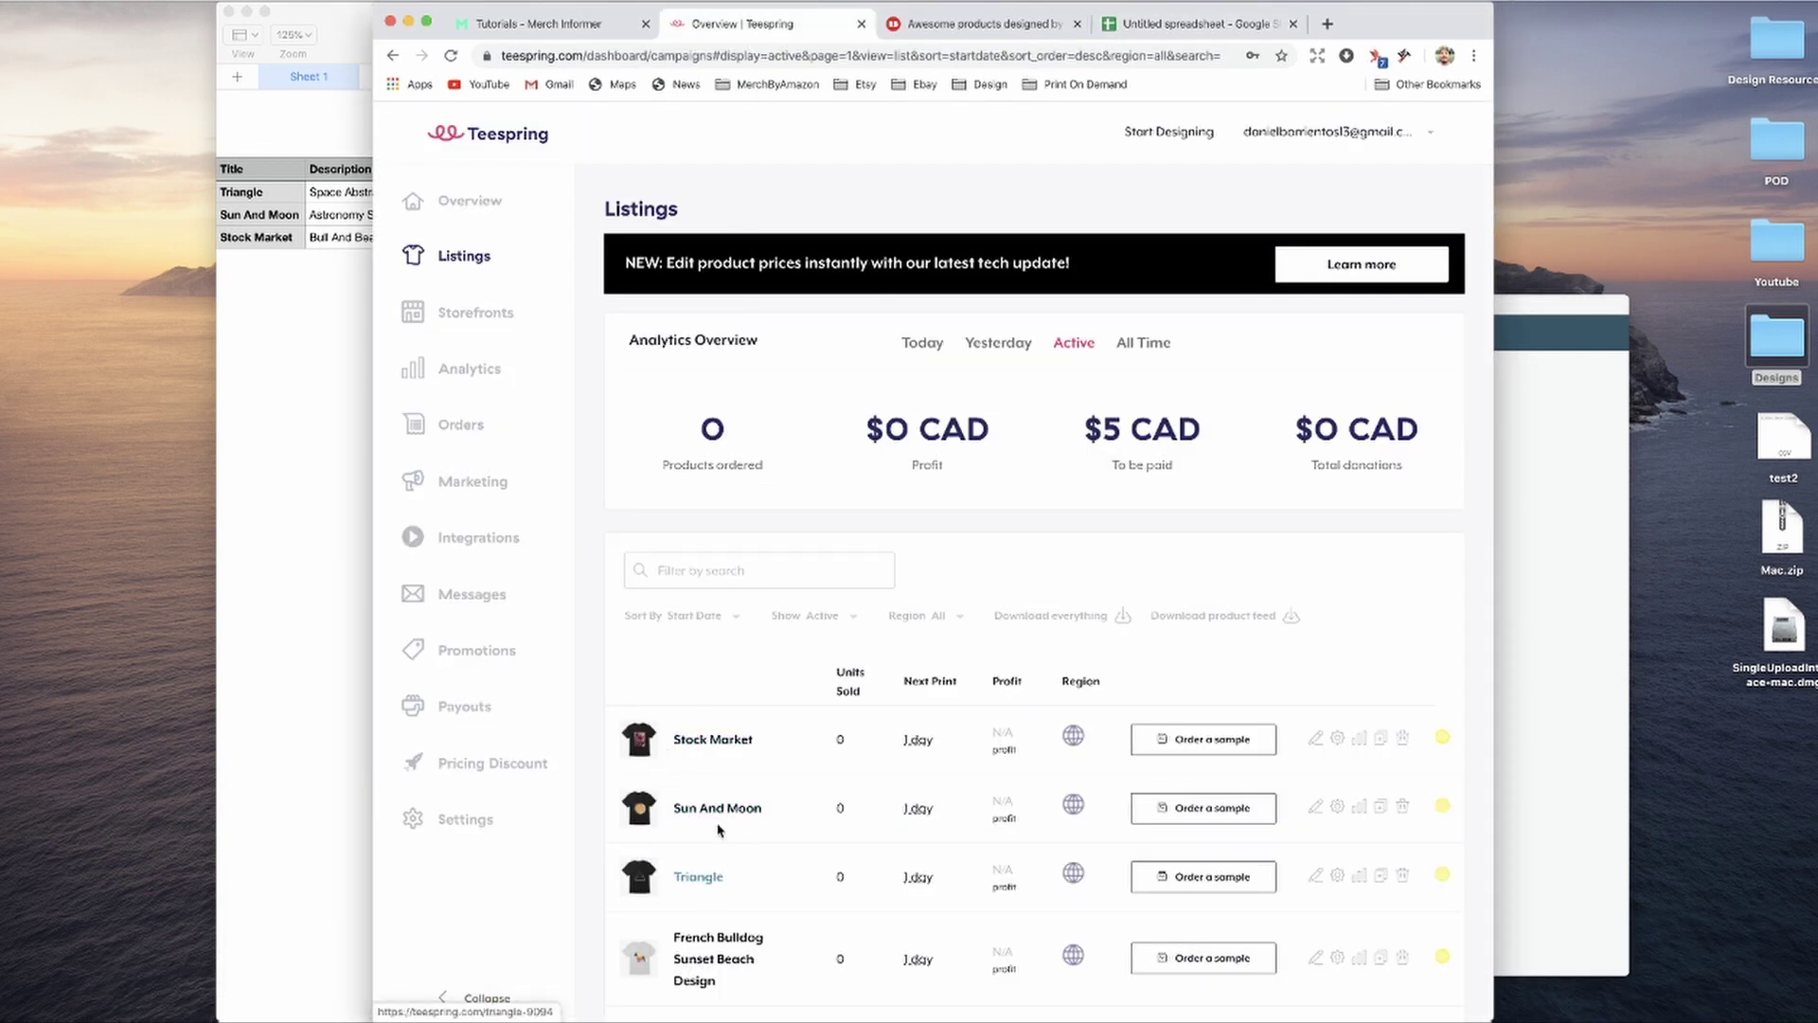
click(704, 742)
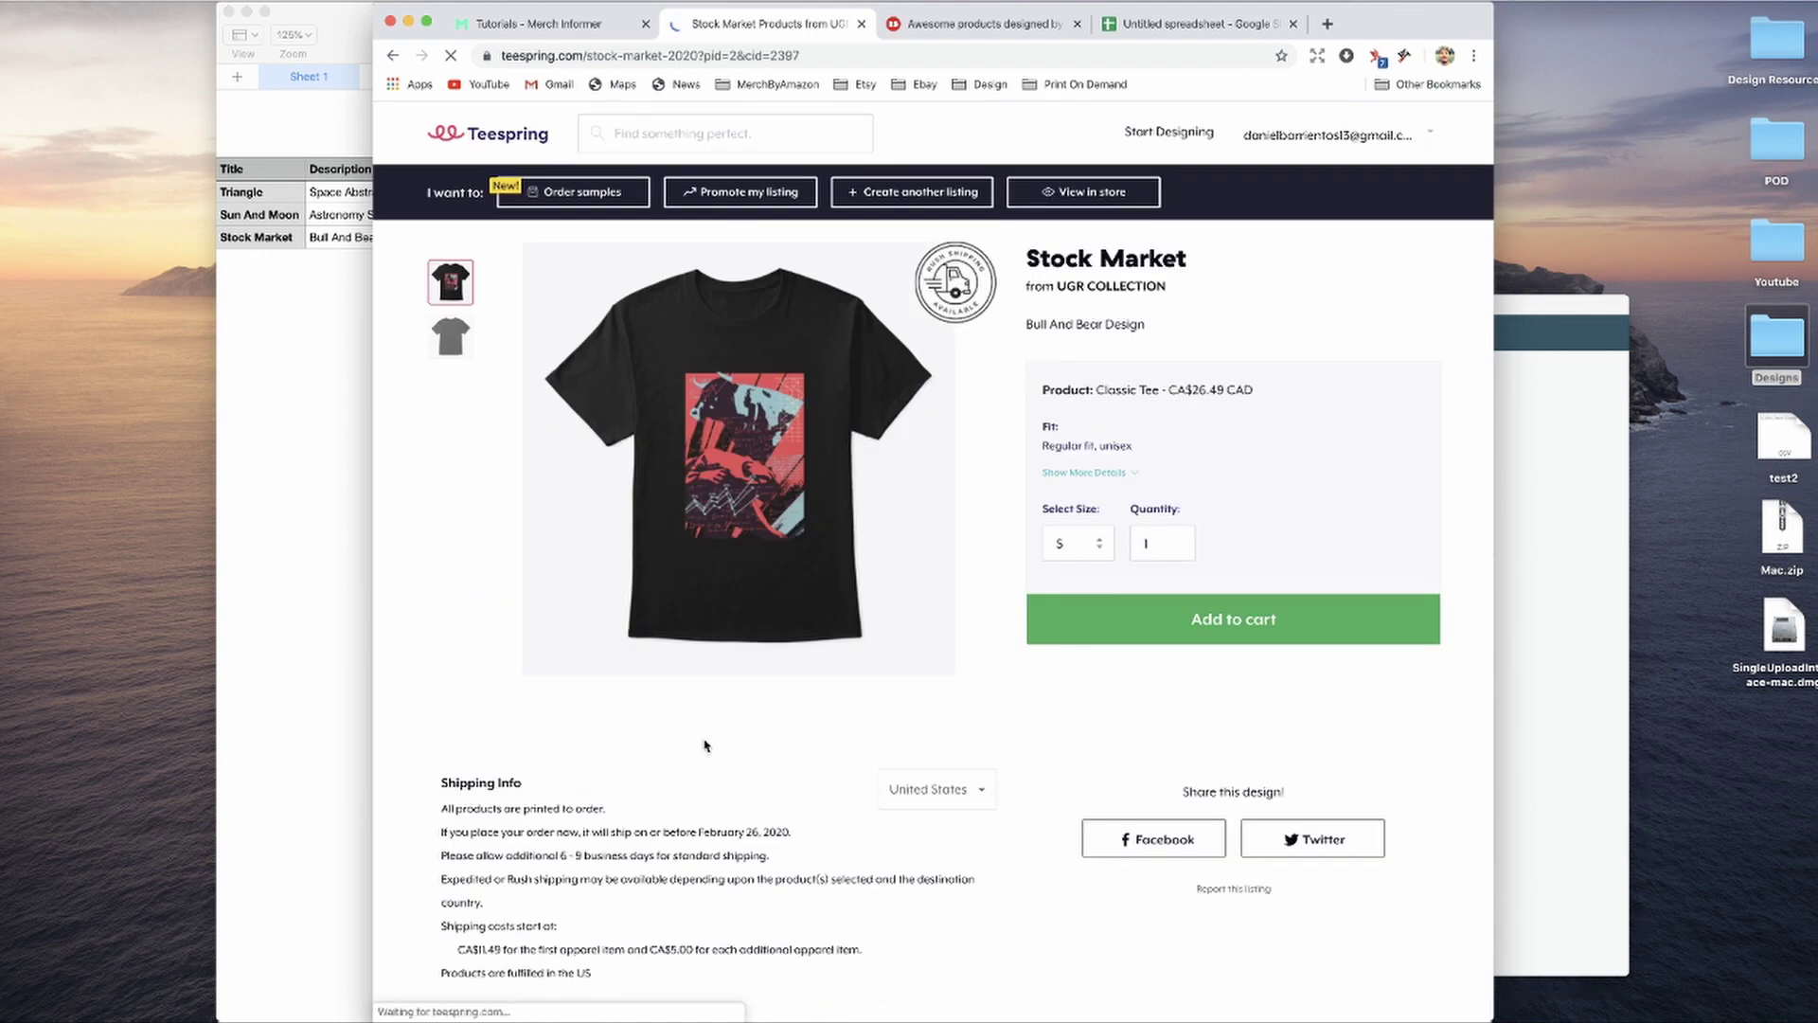
- Return to Single Upload Interface, open the Redbubble service settings and map the picture to the Path column
key(super+h)
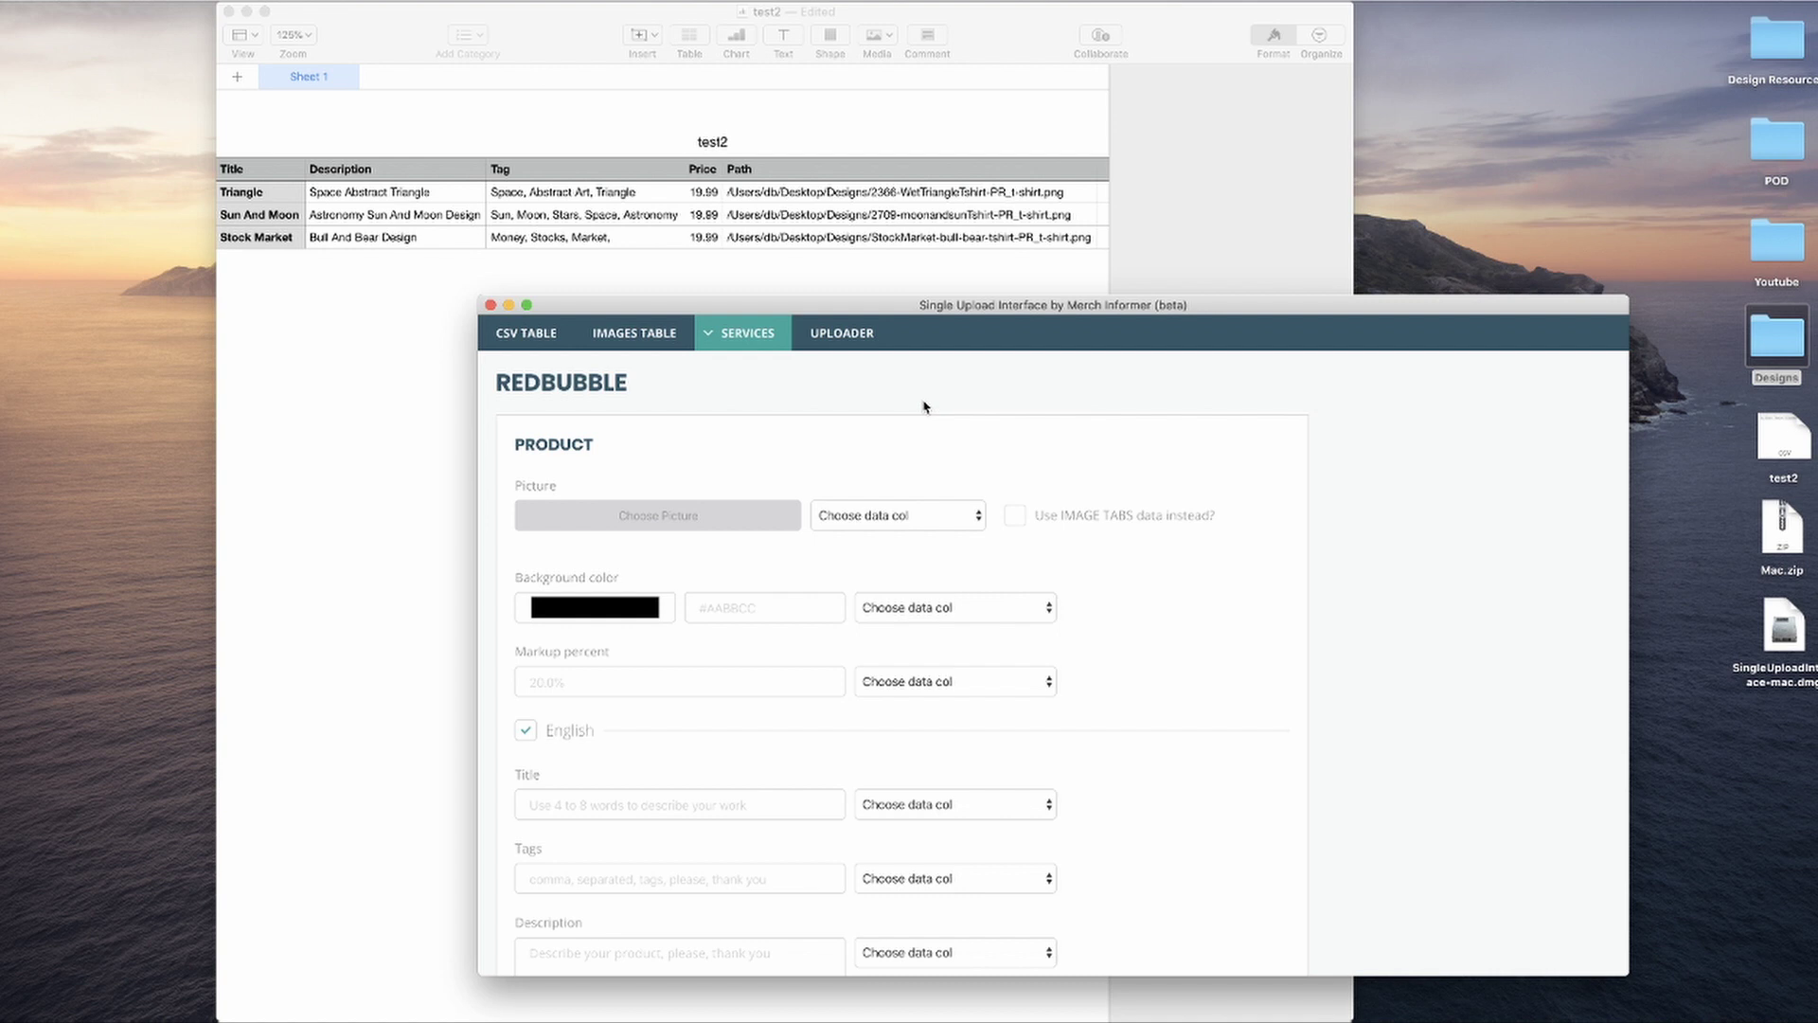
click(913, 519)
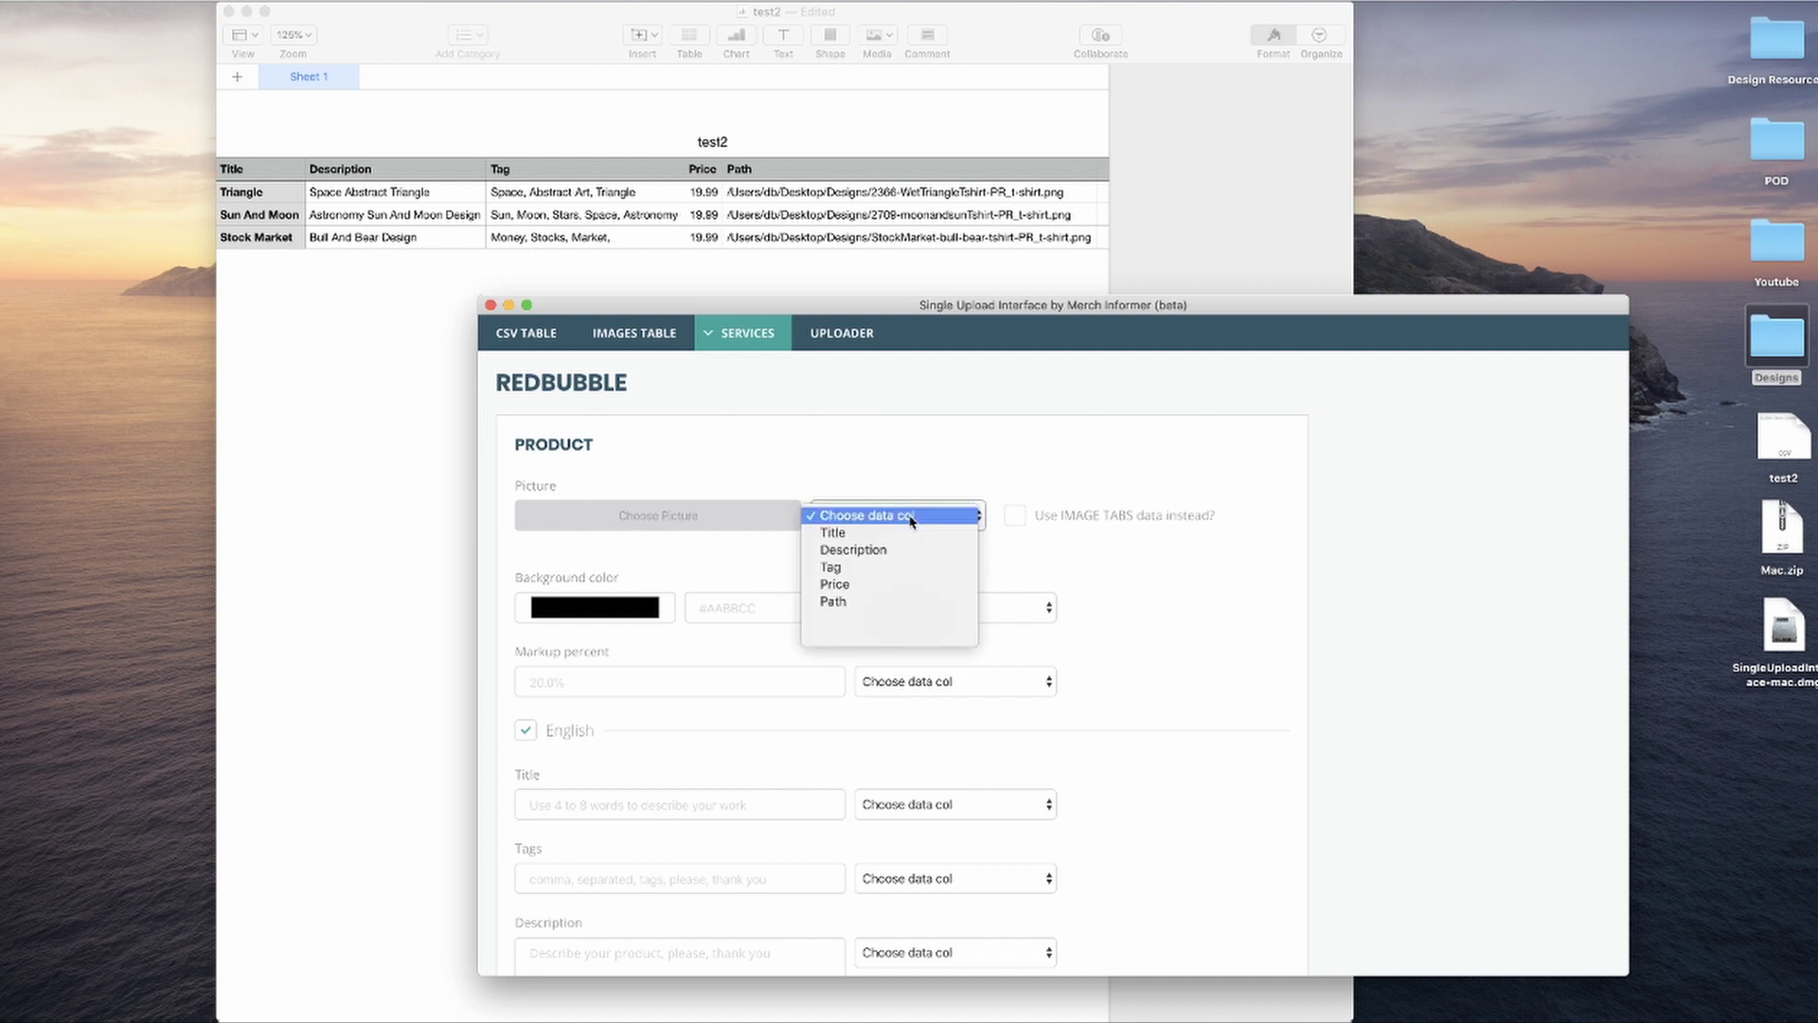
click(881, 603)
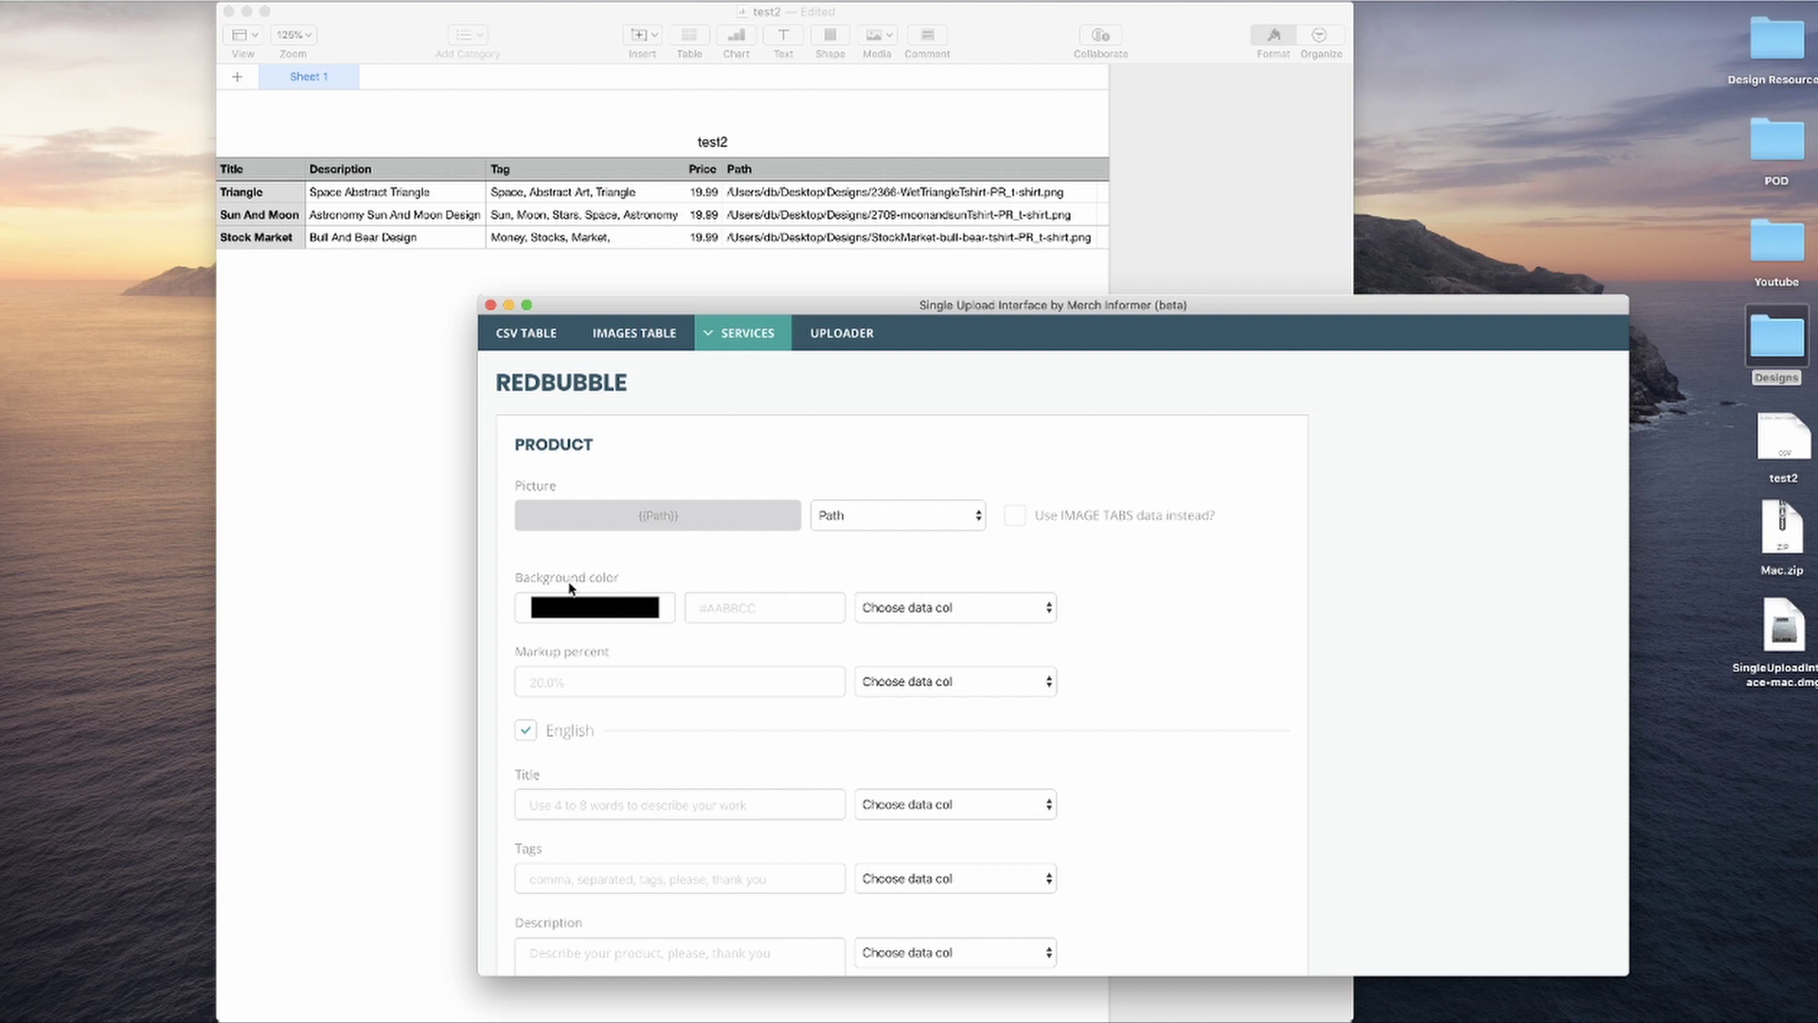
- Leave the Redbubble background color without a data column and set the markup percent to 20
click(933, 623)
click(906, 575)
scroll(731, 650, down, 2)
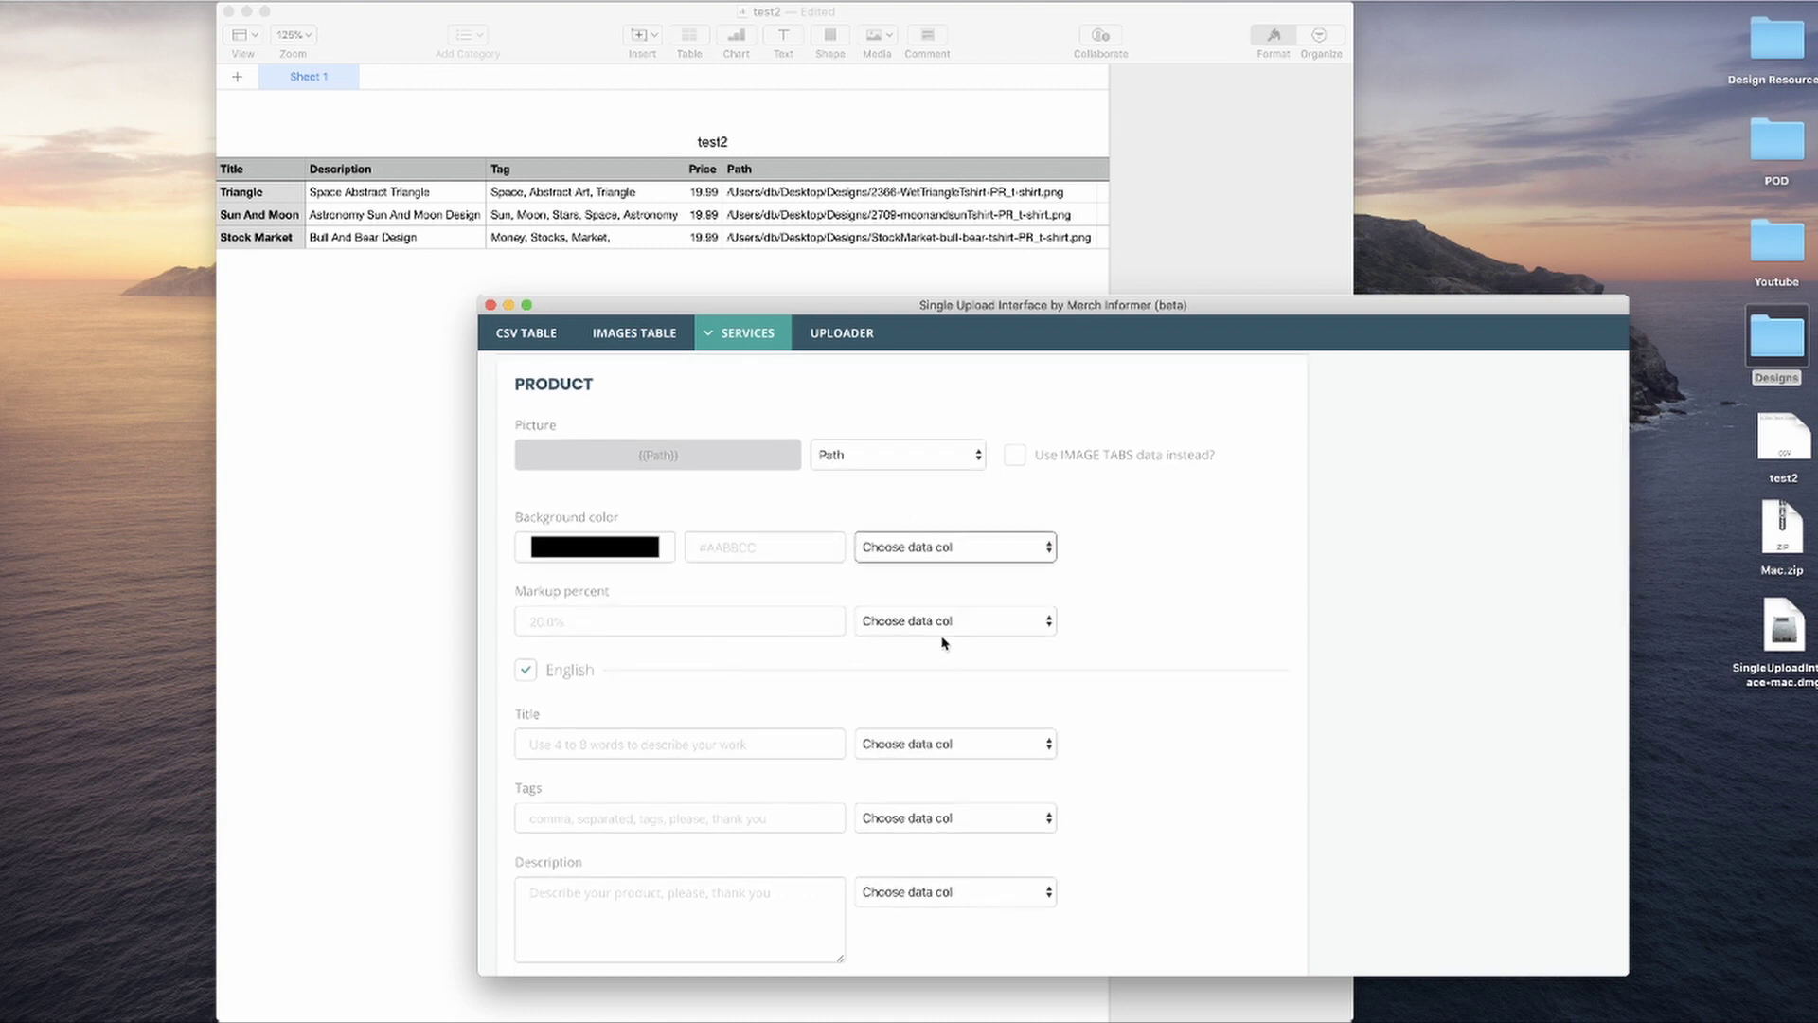
click(711, 623)
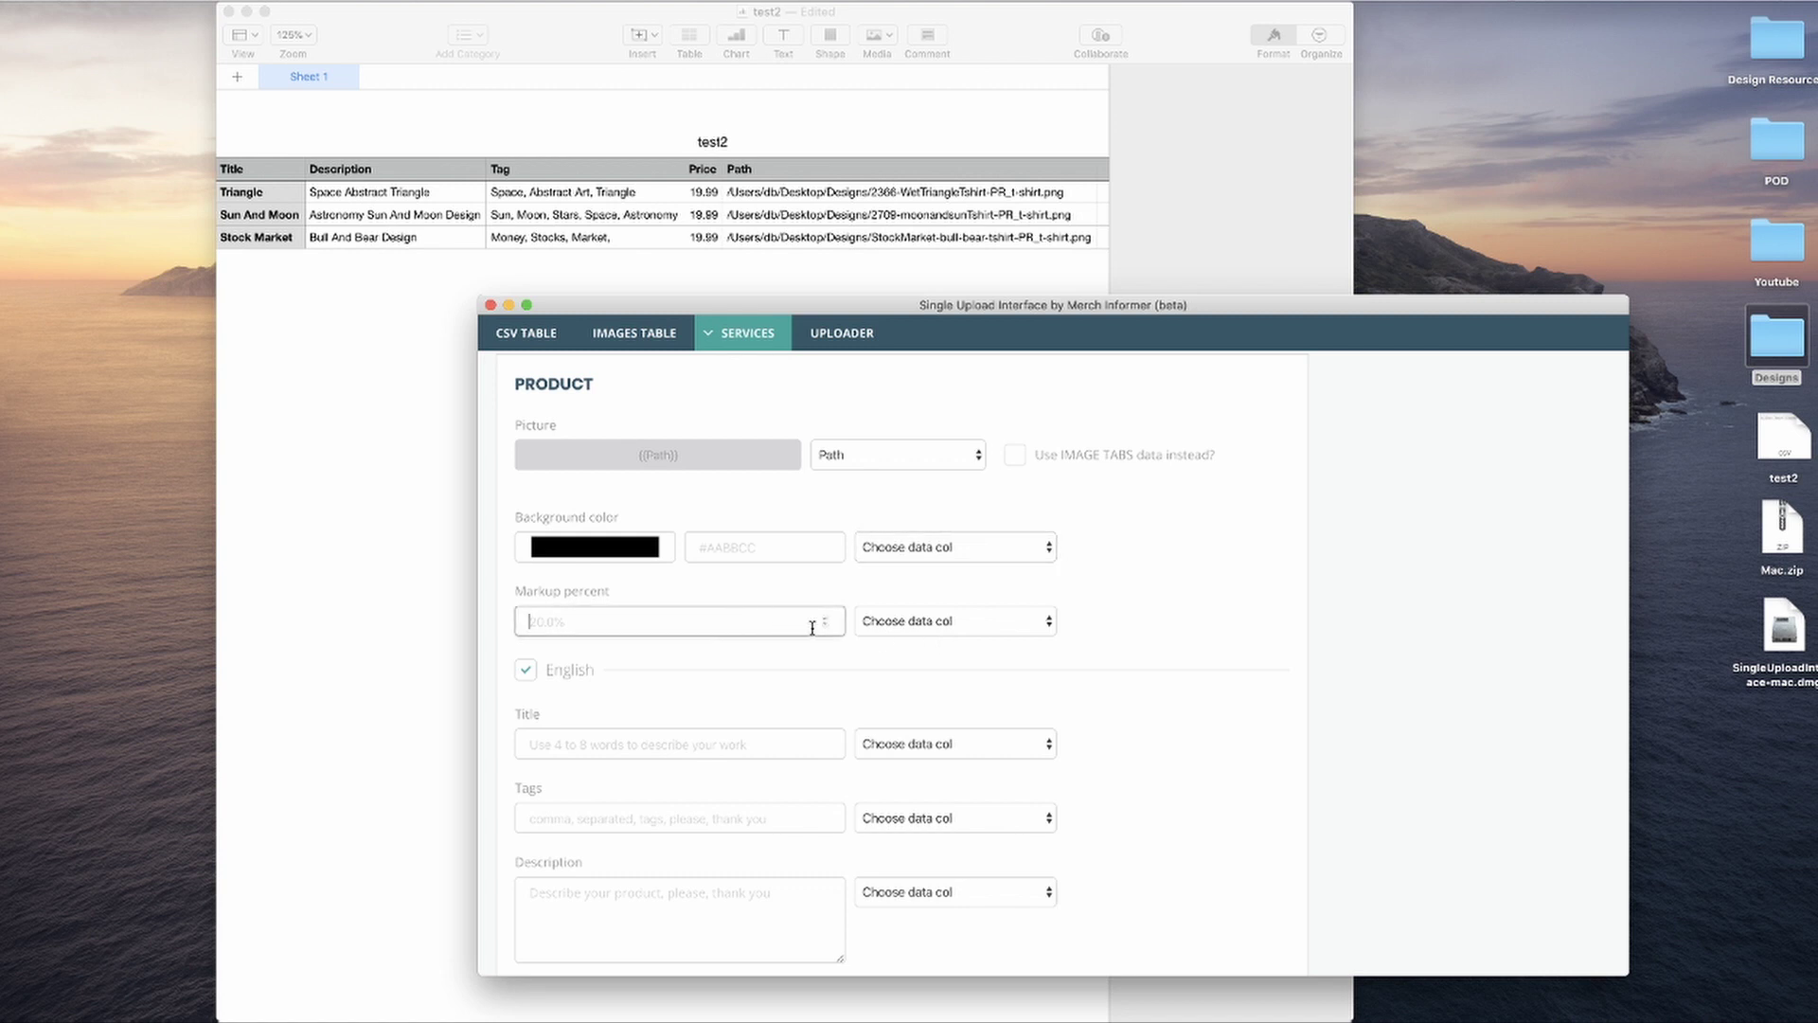
text(20)
- Map the English title, tags and description fields to the Title, Tag and Description columns
scroll(994, 663, down, 2)
click(995, 669)
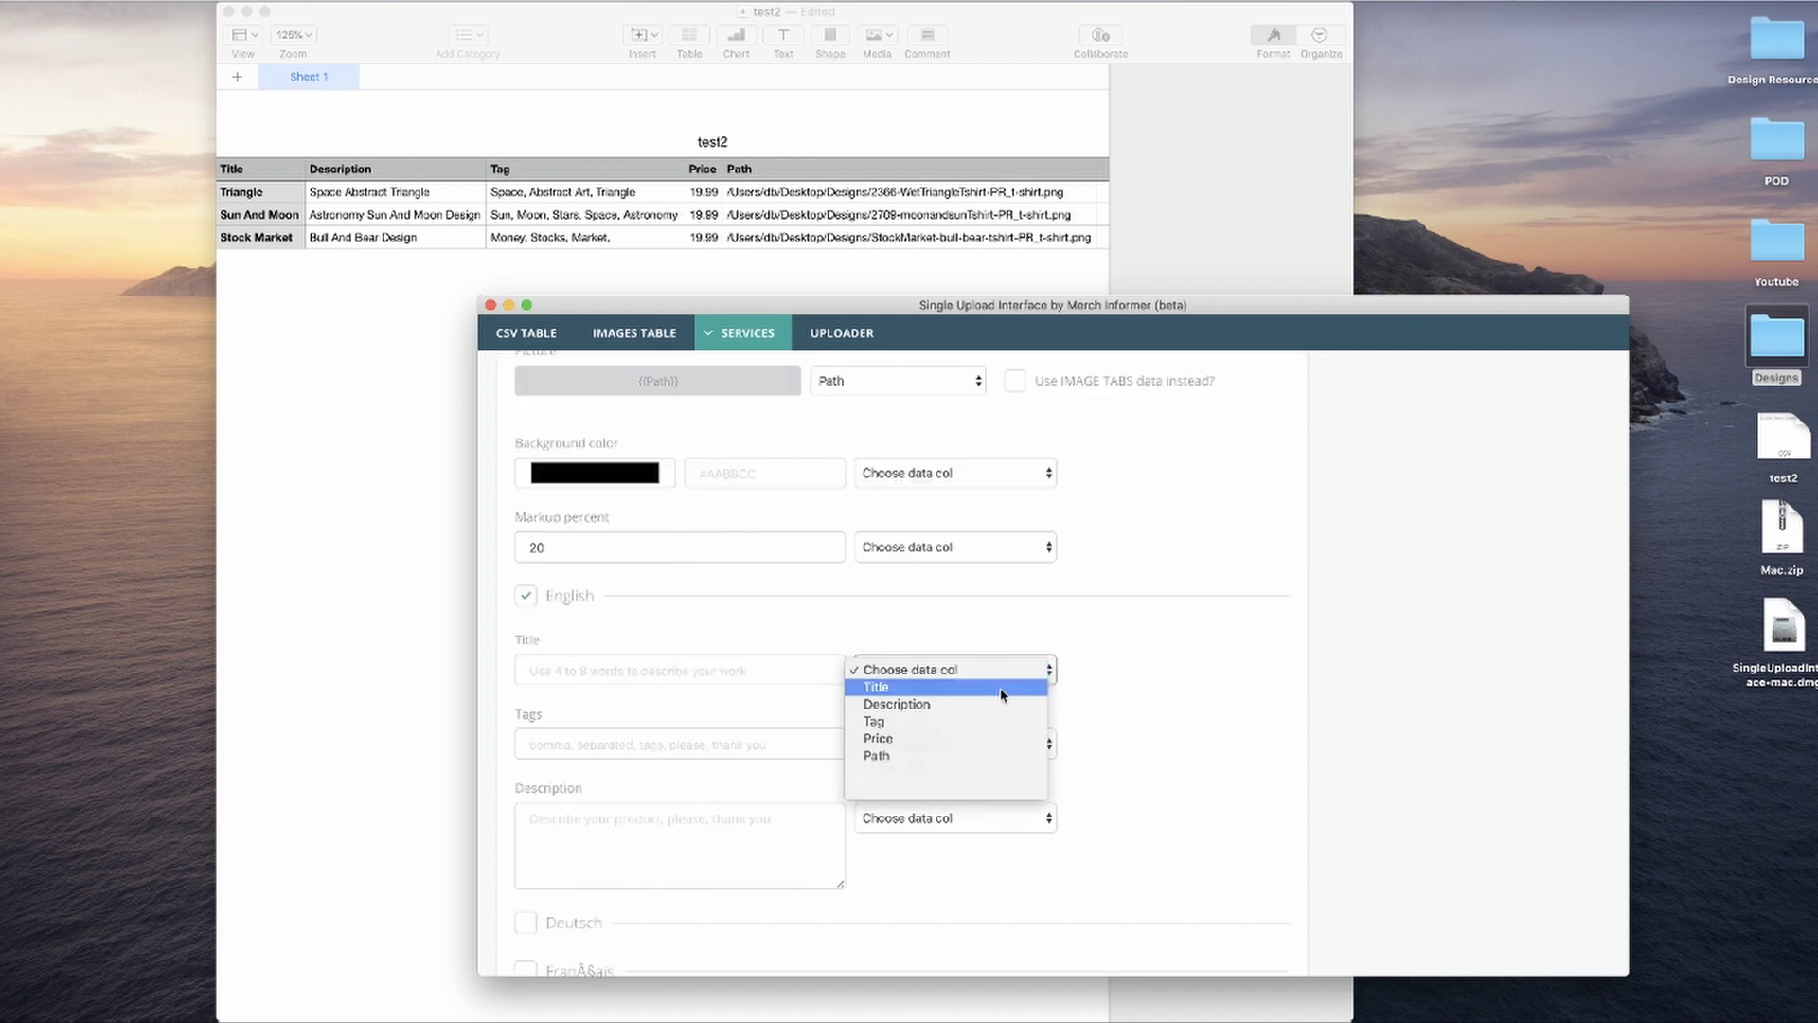
click(1002, 687)
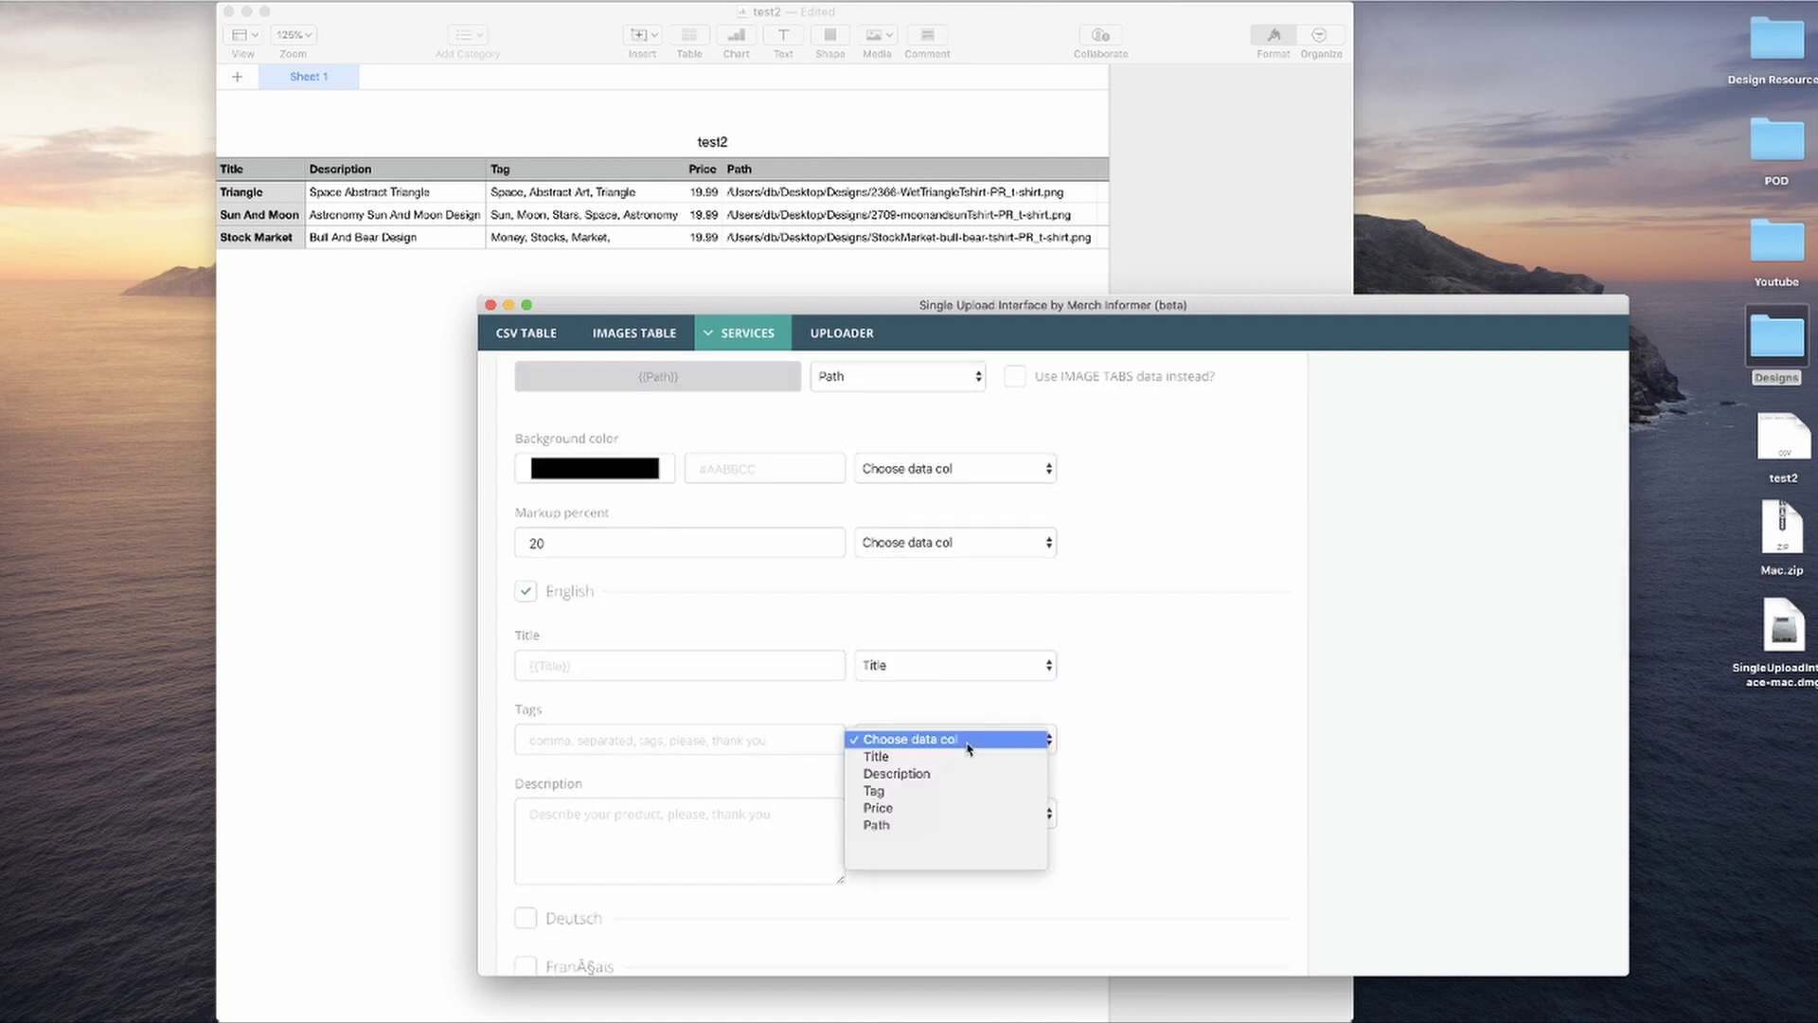
click(974, 743)
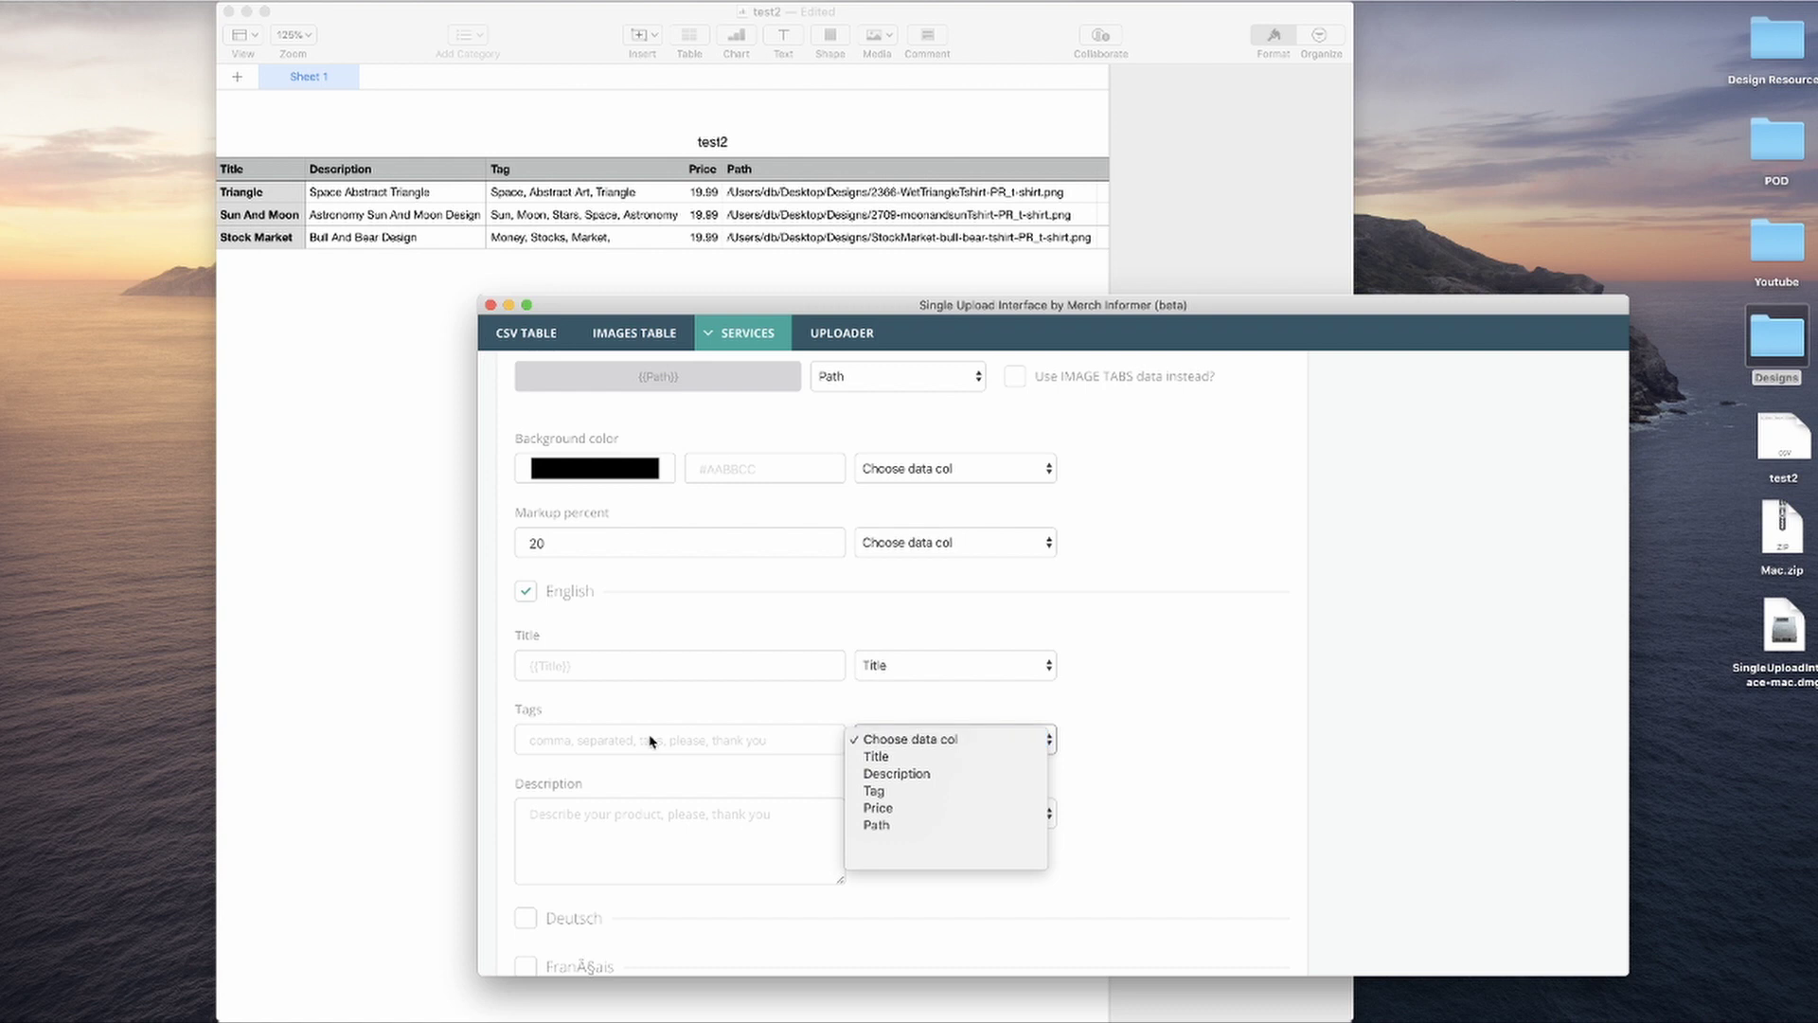
click(878, 792)
click(947, 815)
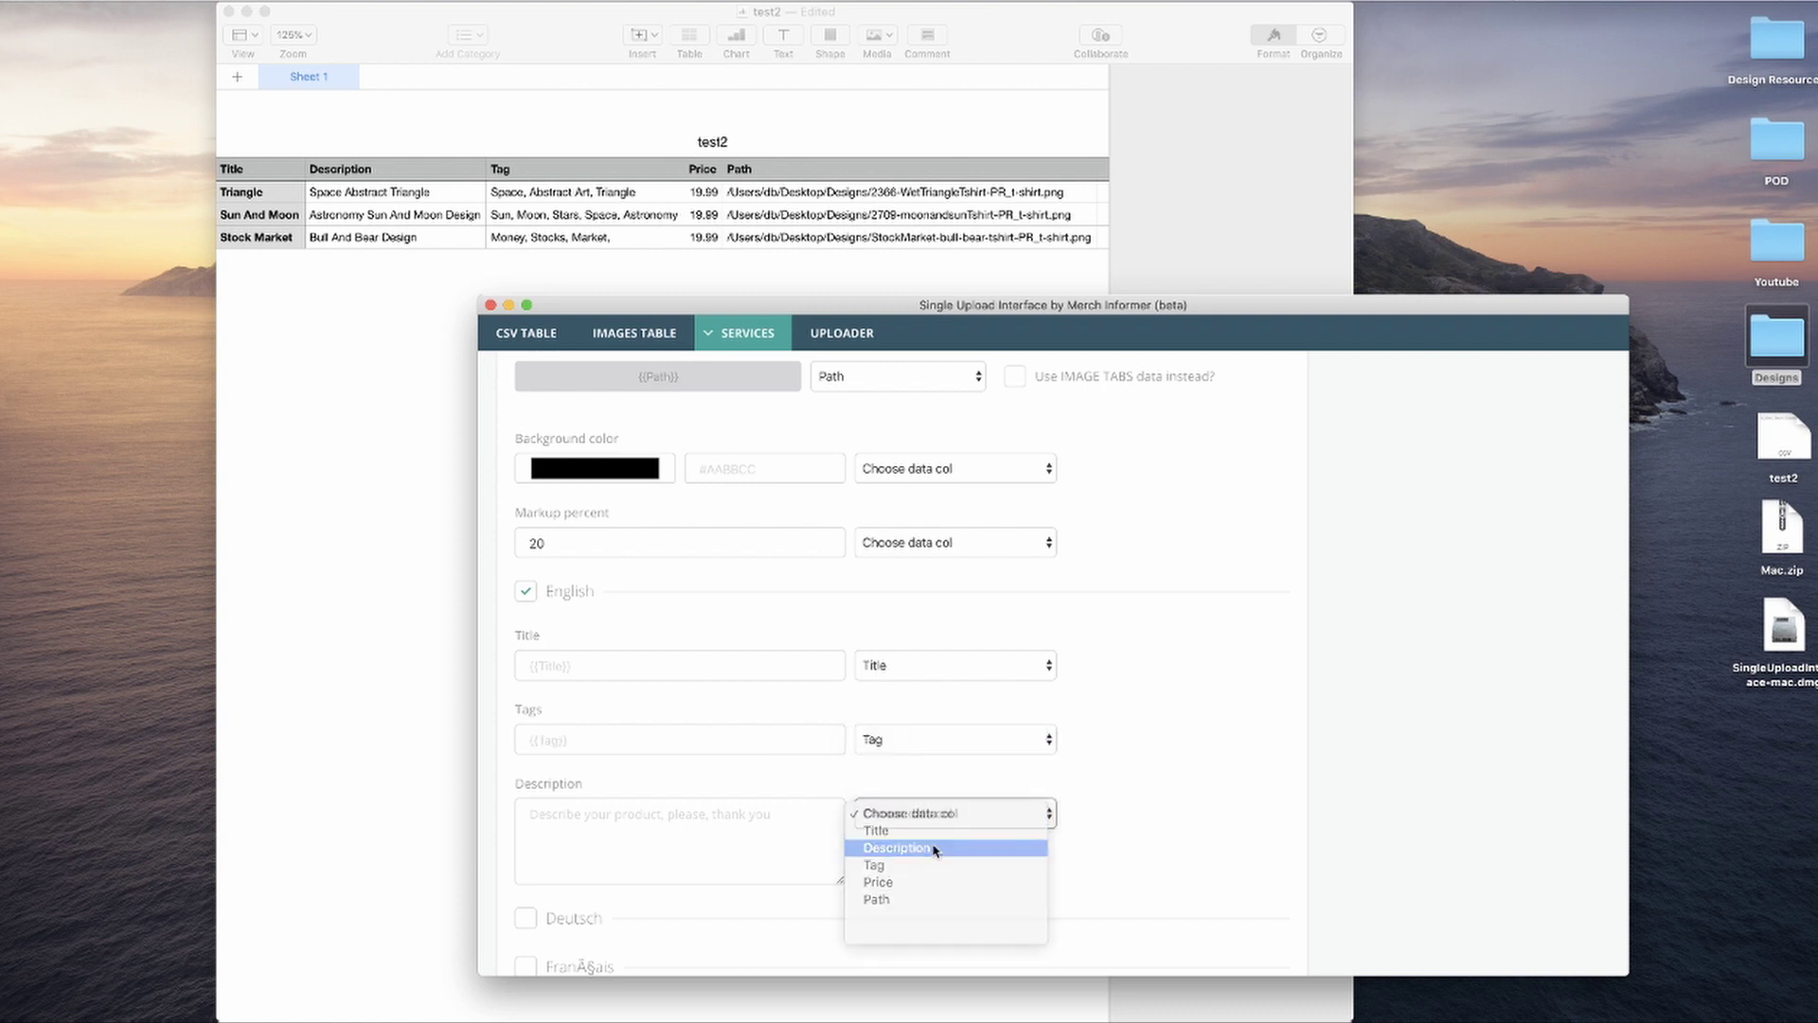
click(937, 846)
- Exclude Cotton Tote Bags, Art Board Prints, Clocks, Hardcover Journals and Spiral Notebooks from the Redbubble product previews
scroll(935, 844, down, 5)
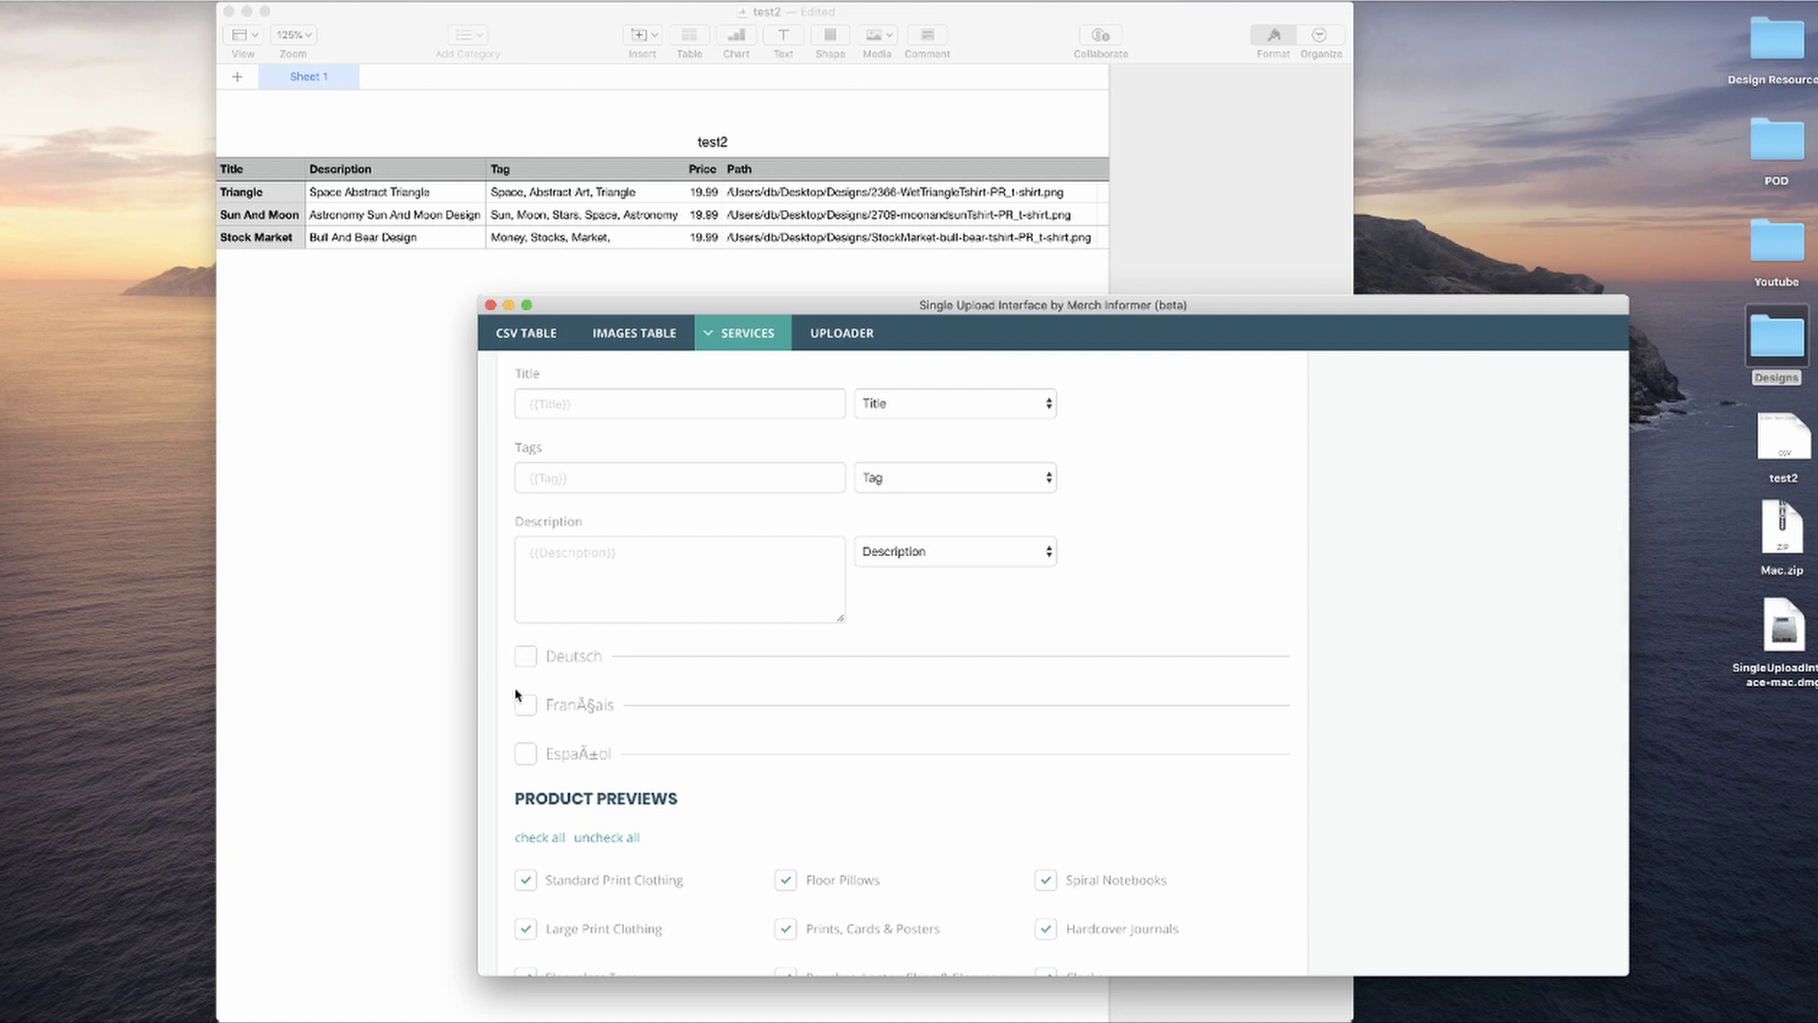
scroll(803, 871, down, 6)
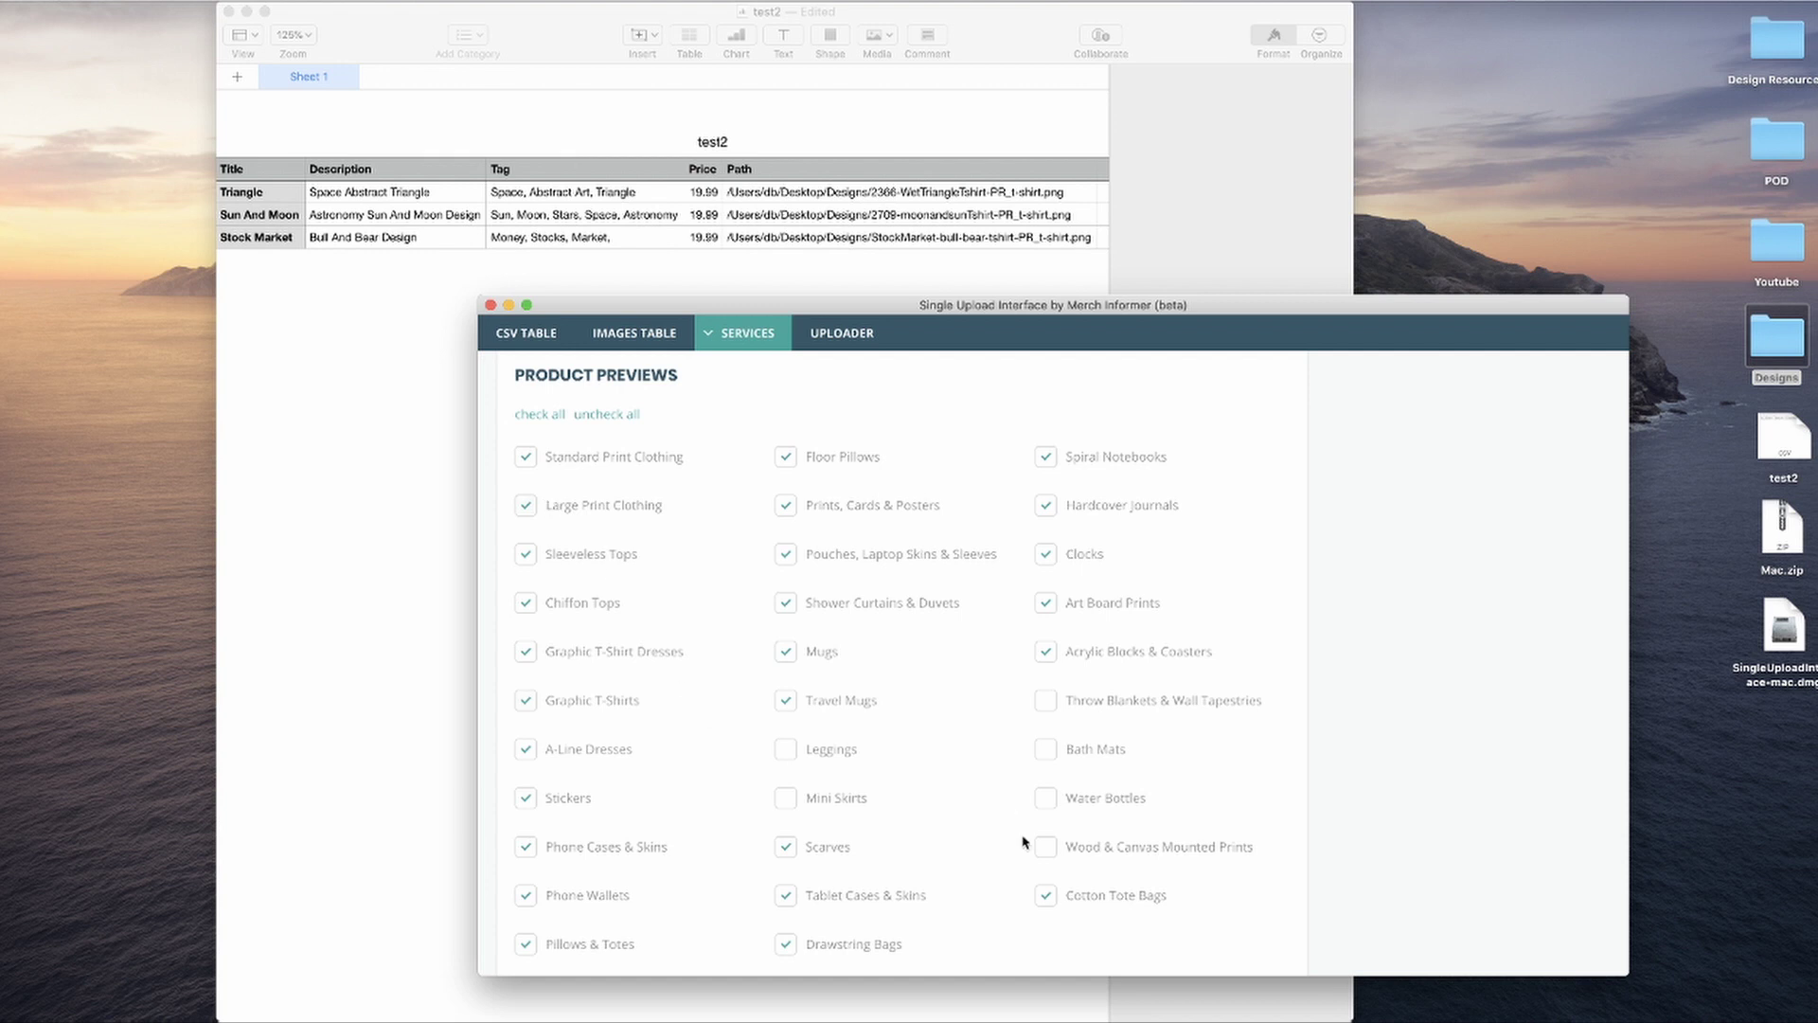
click(1047, 896)
click(1046, 603)
click(1046, 555)
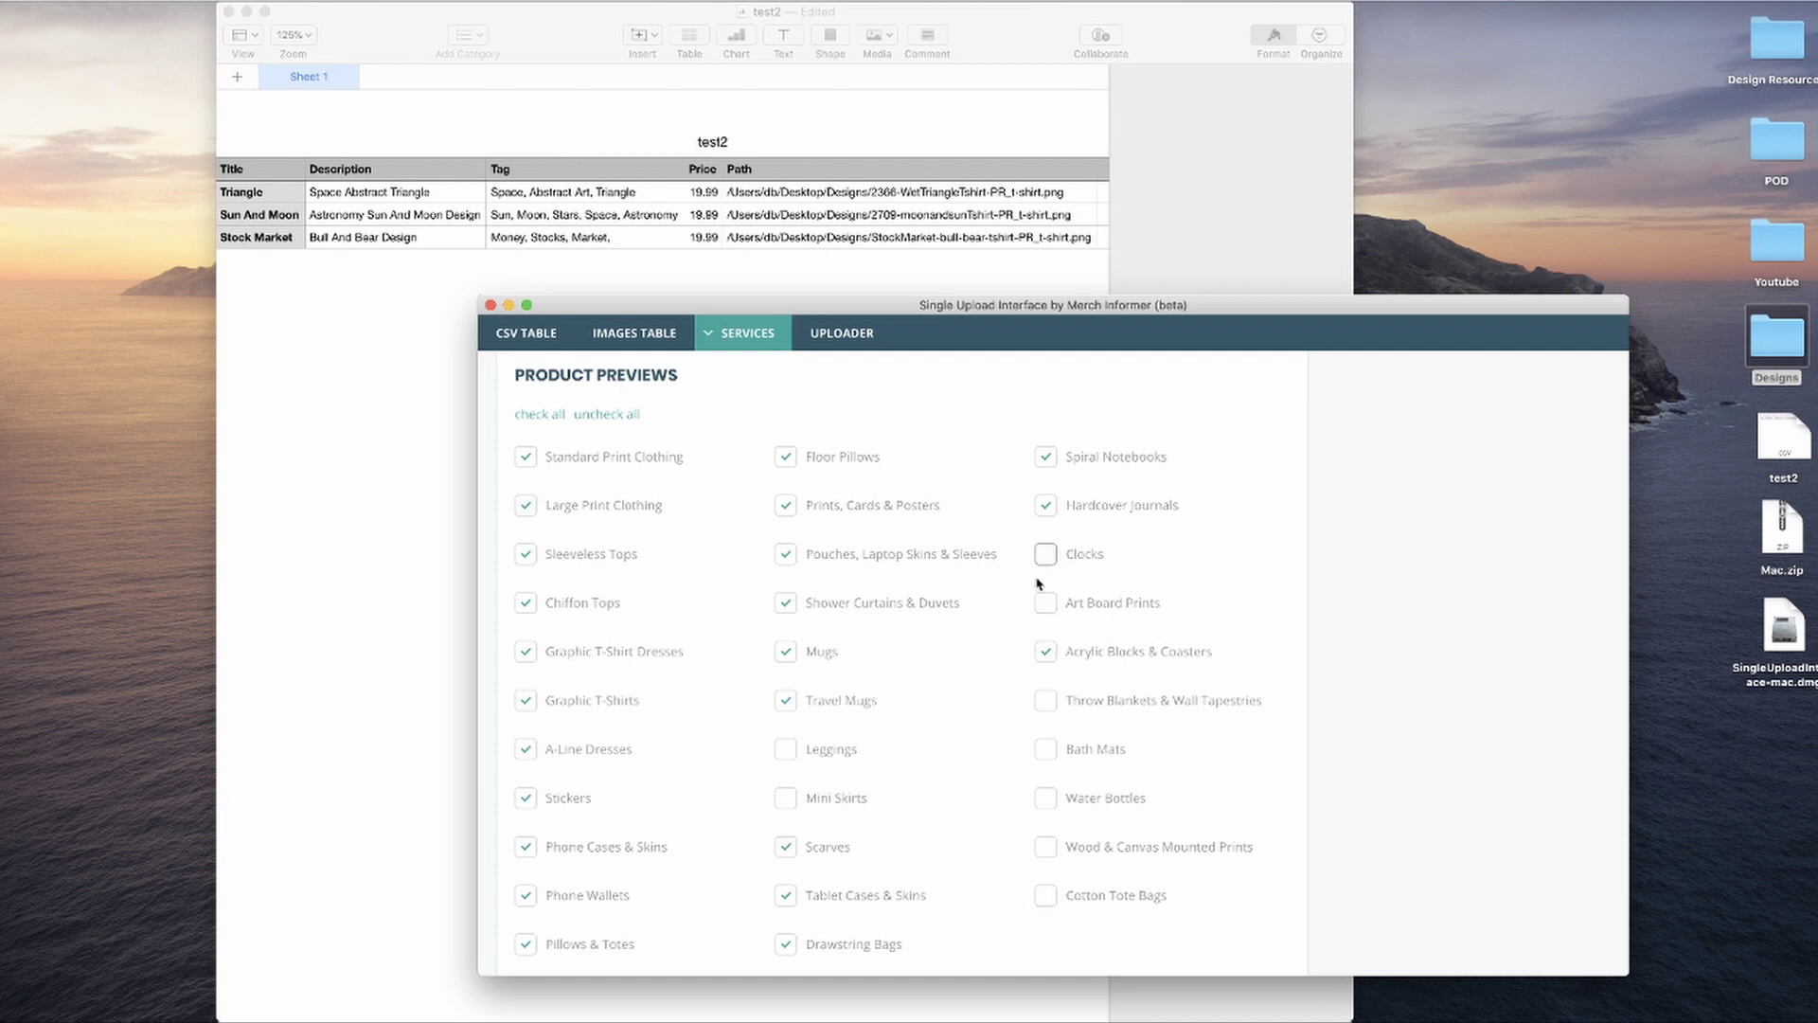
click(1046, 506)
click(1046, 458)
- Exclude drawstring bags, tablet cases, scarves, shower curtains, pouches, prints and cards, floor pillows, mugs and travel mugs from the product previews
click(786, 944)
click(786, 896)
click(786, 847)
click(786, 603)
click(786, 554)
click(786, 506)
click(786, 459)
click(786, 653)
click(786, 702)
scroll(758, 748, down, 3)
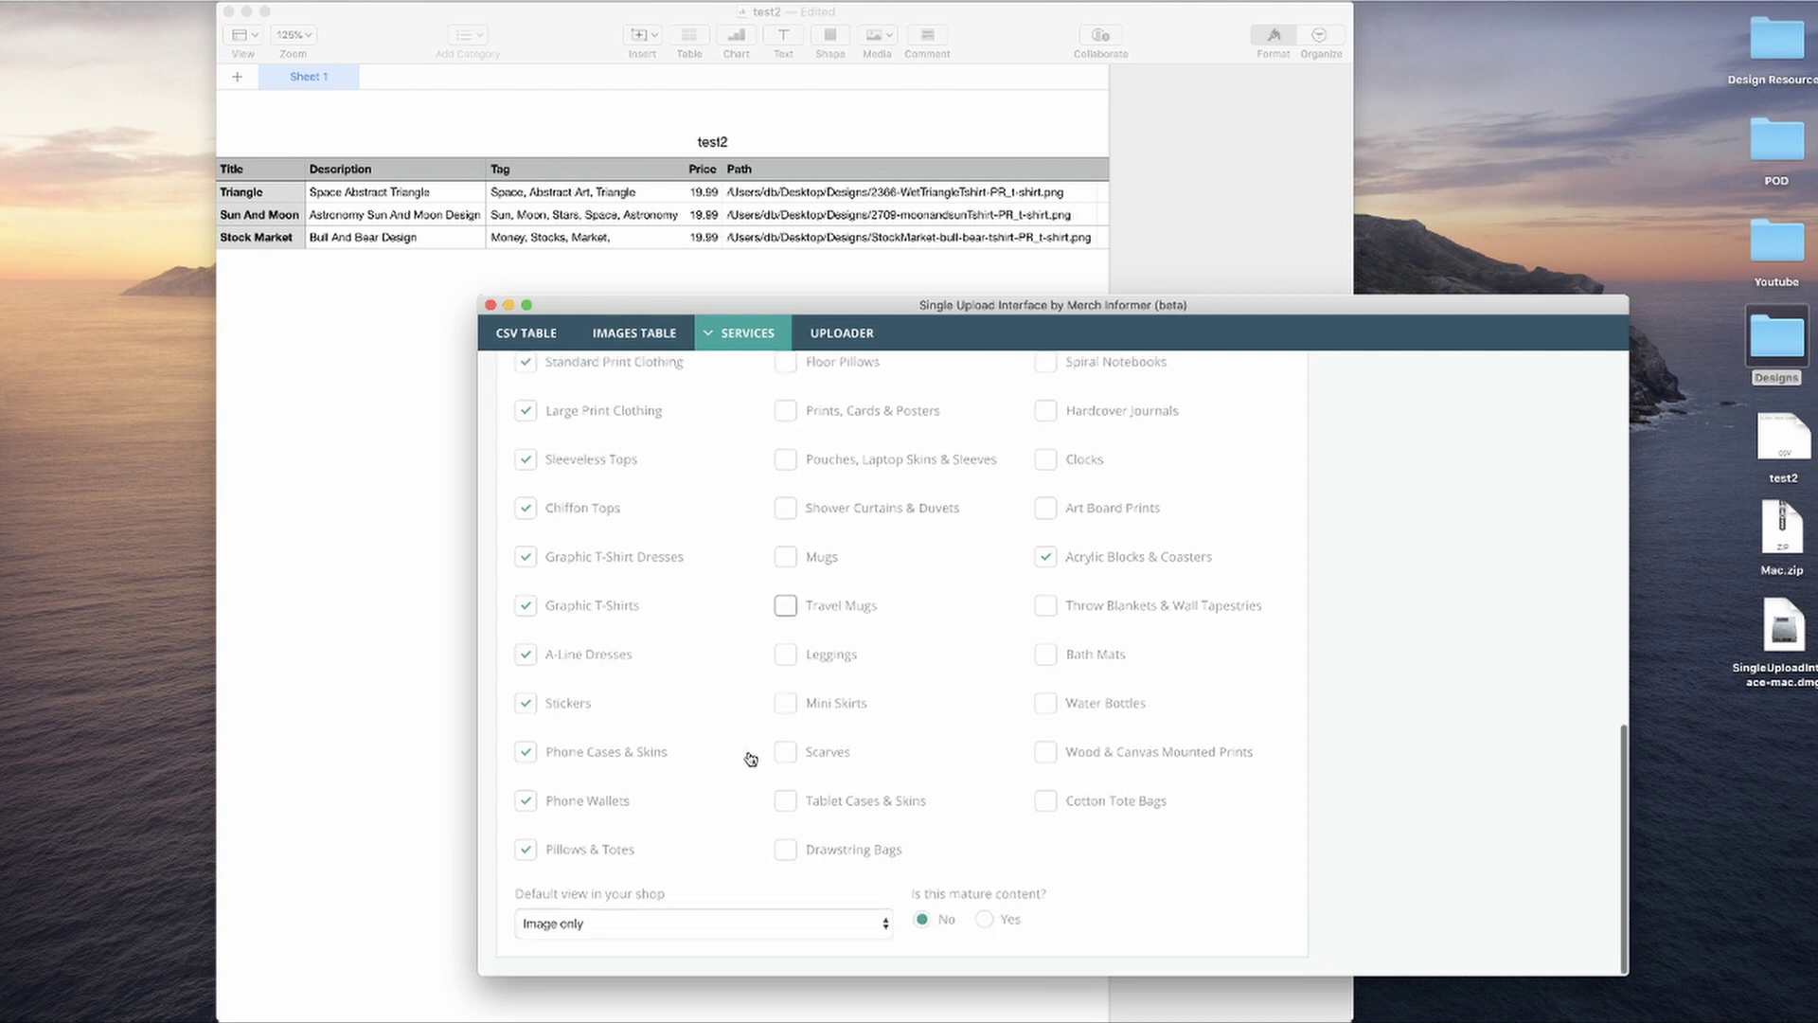
- Exclude Pillows & Totes, Phone Wallets, Phone Cases & Skins, Stickers, A-Line Dresses, Chiffon Tops and Graphic T-Shirt Dresses from the Redbubble product previews
click(525, 849)
click(527, 802)
click(527, 752)
click(526, 703)
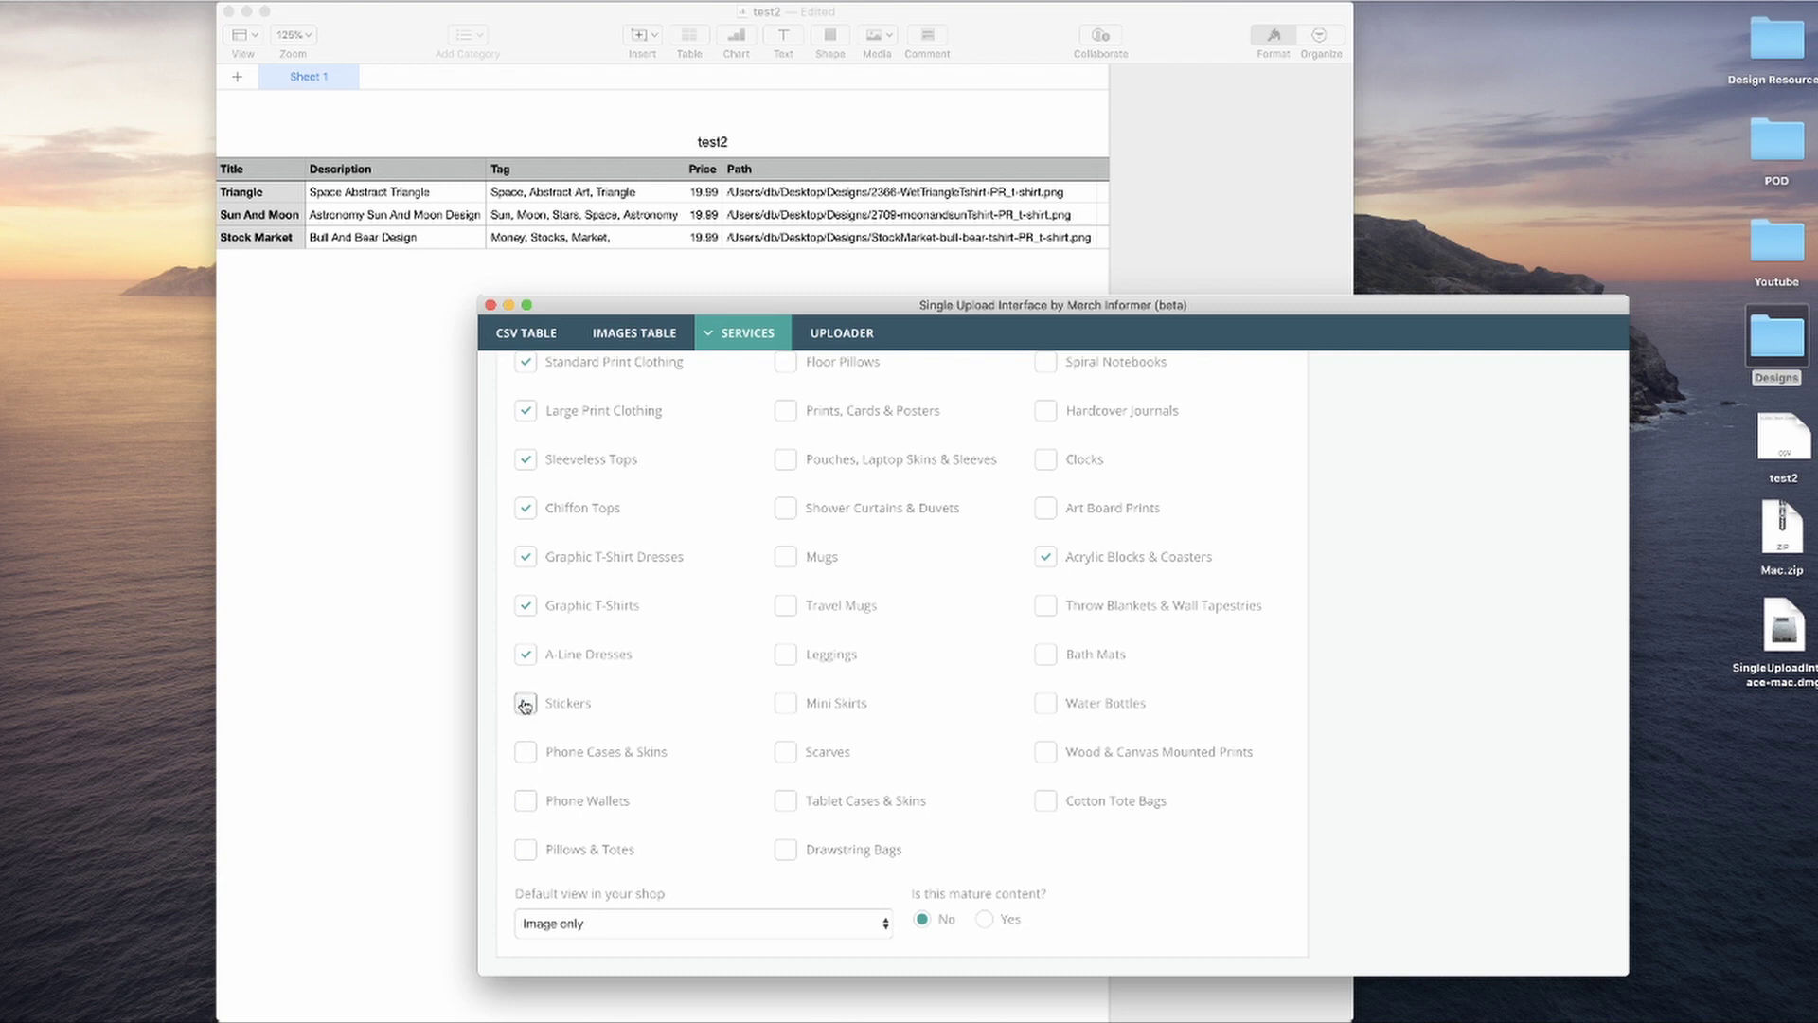
click(527, 652)
scroll(621, 714, up, 3)
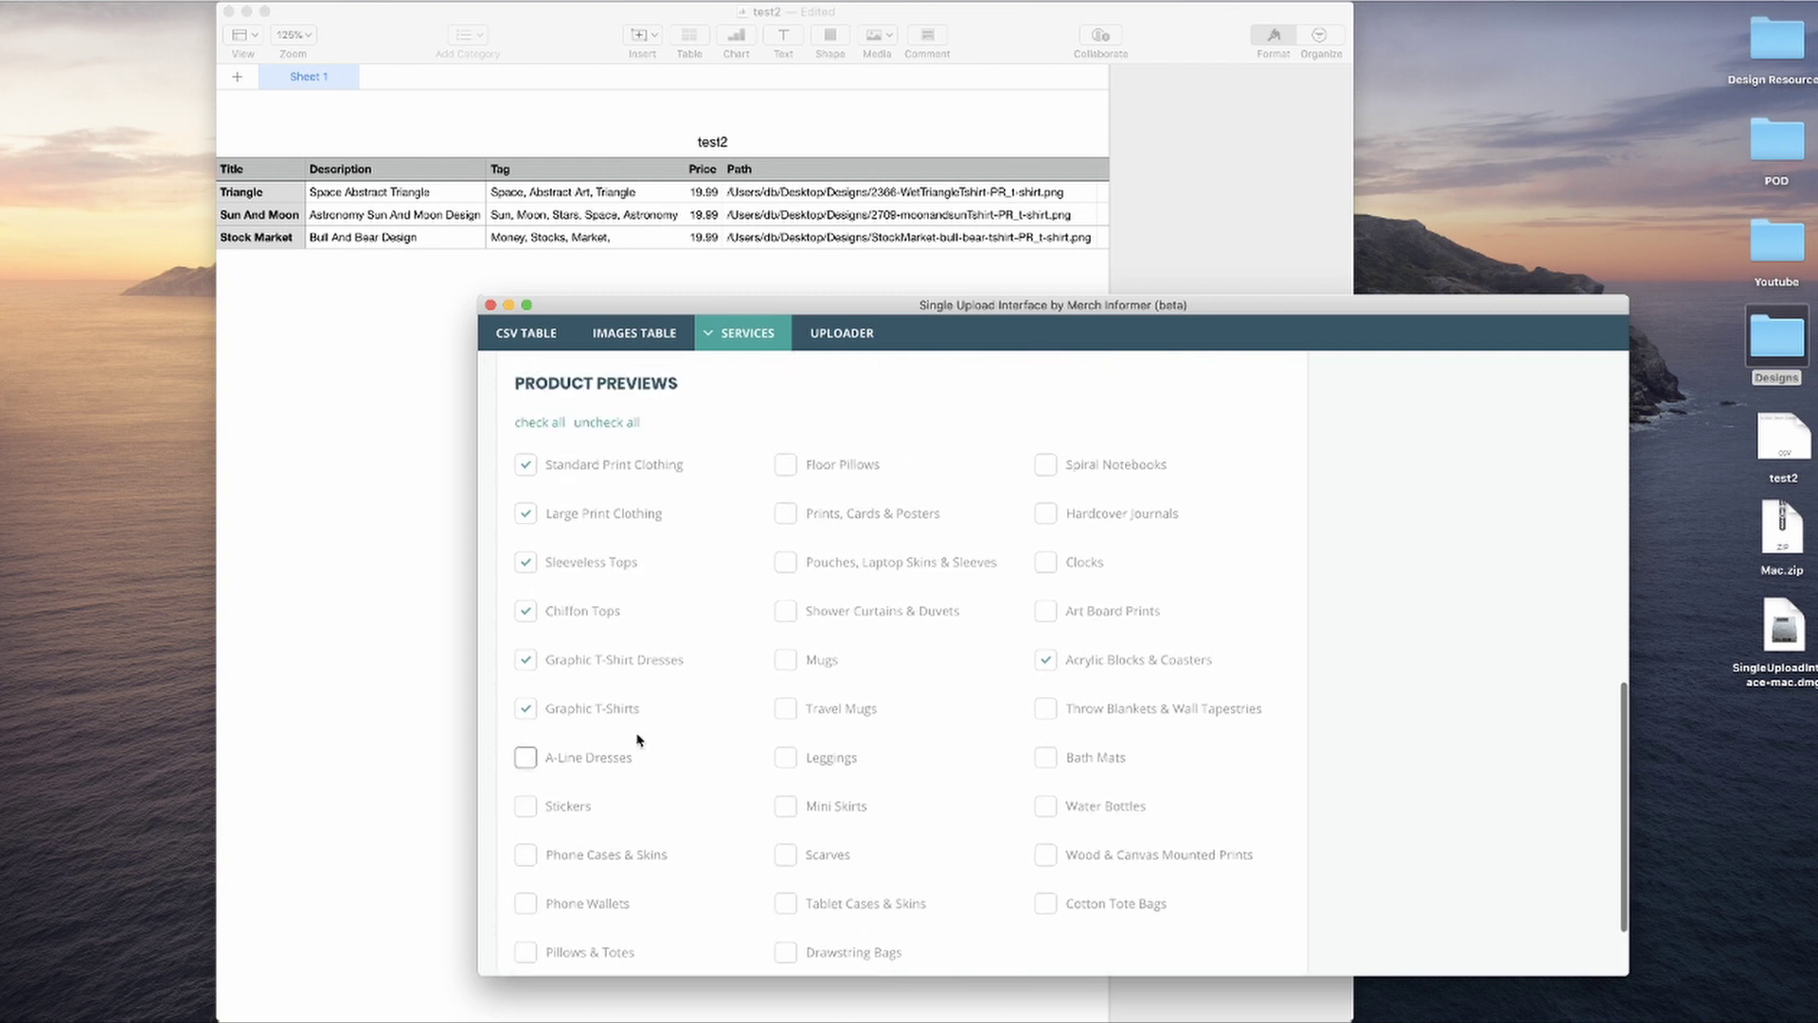
click(528, 625)
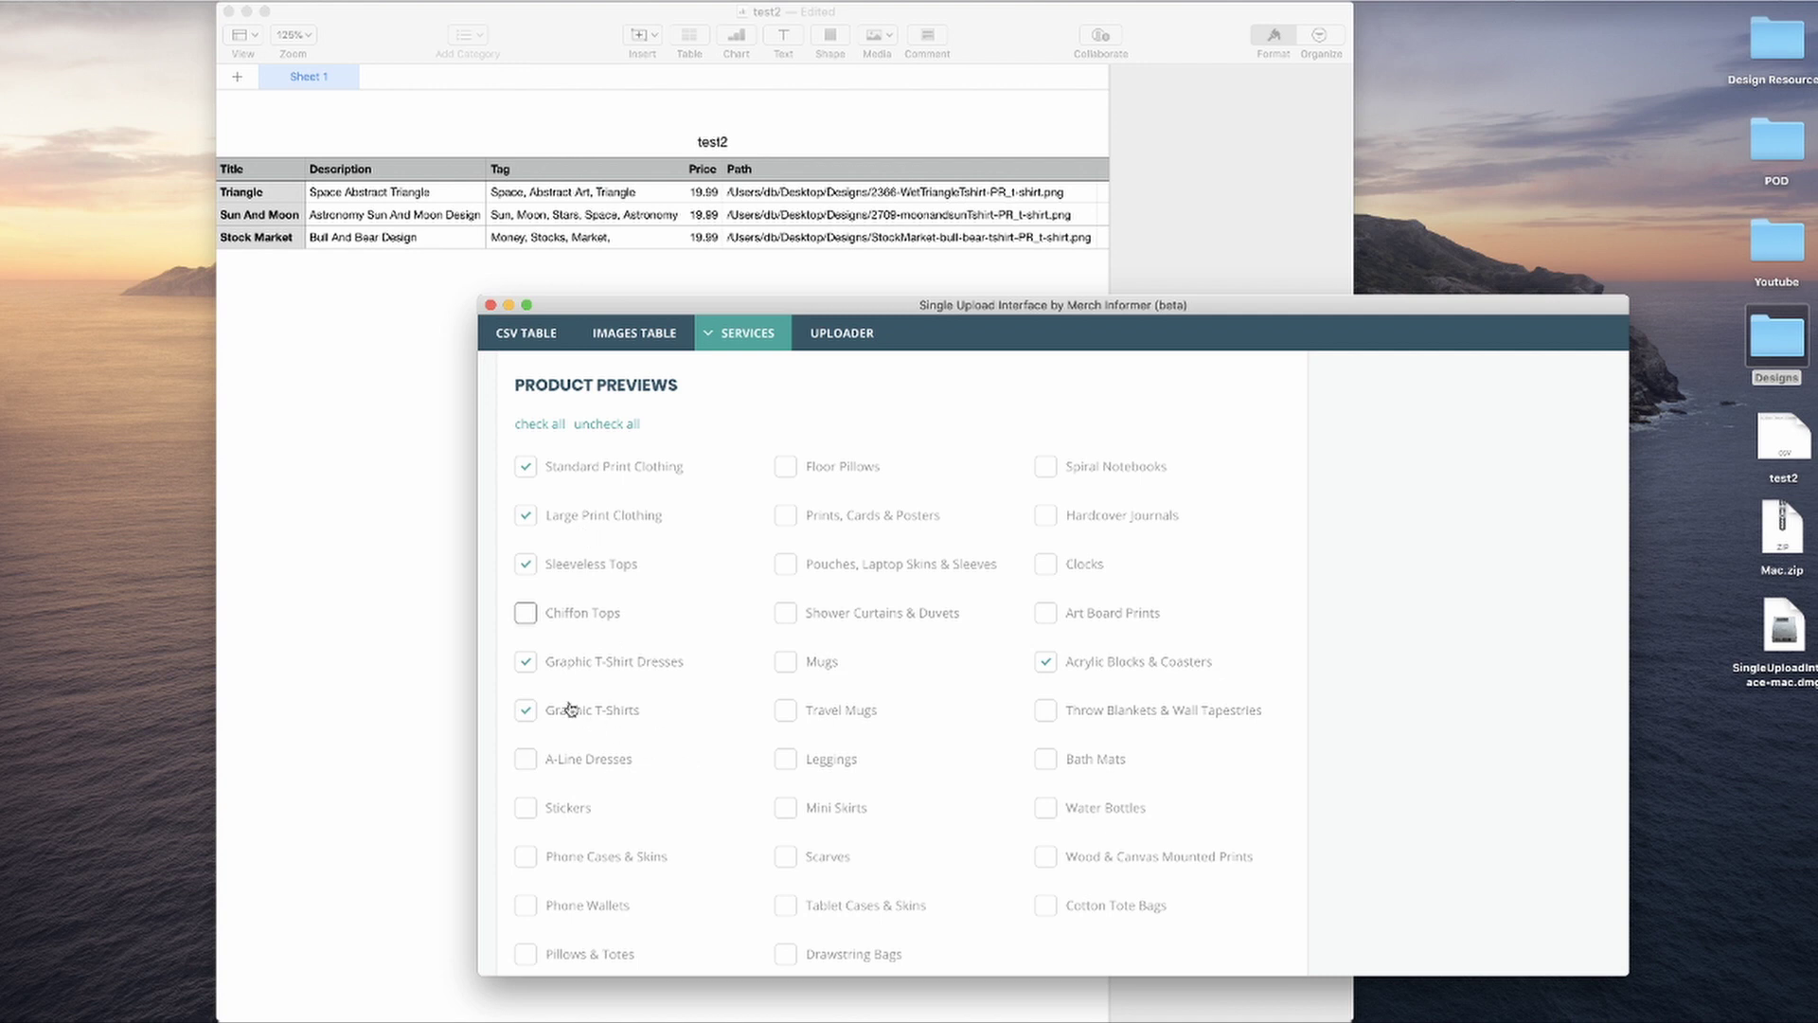
click(524, 663)
scroll(838, 800, down, 3)
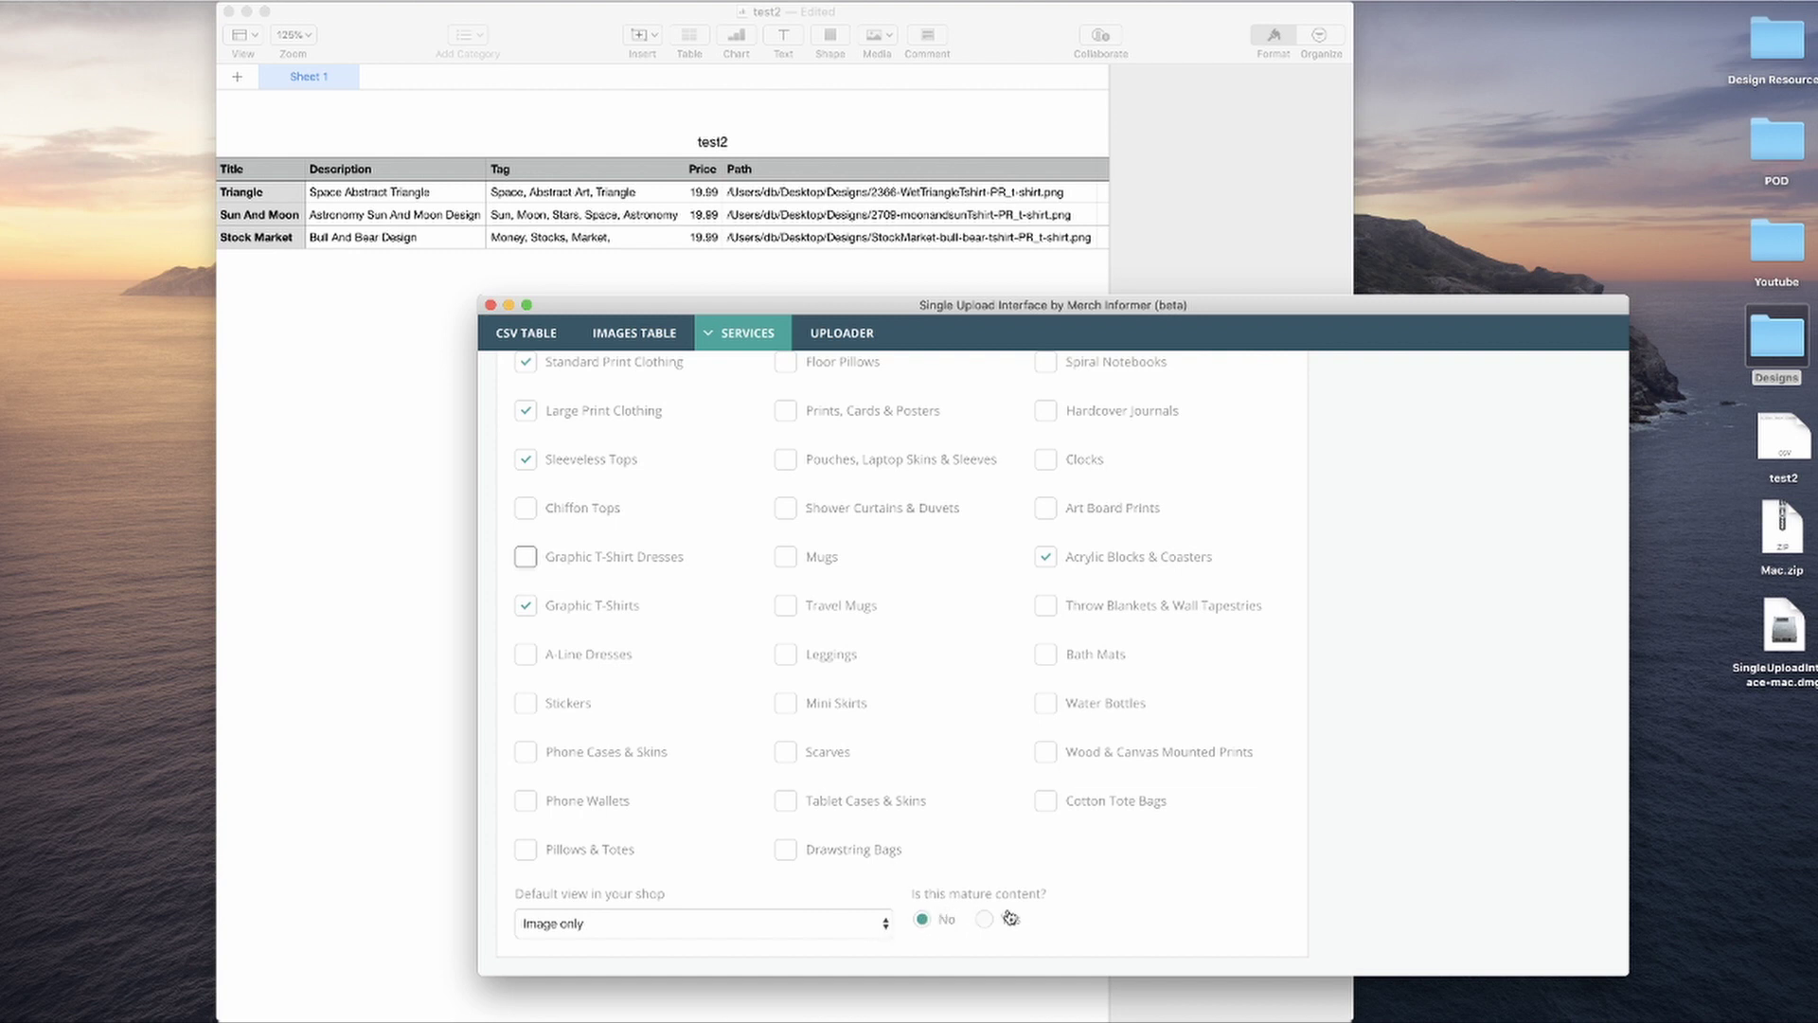
- Upload the Triangle, Sun And Moon and Stock Market designs to Redbubble and close the finished upload report
scroll(866, 880, down, 10)
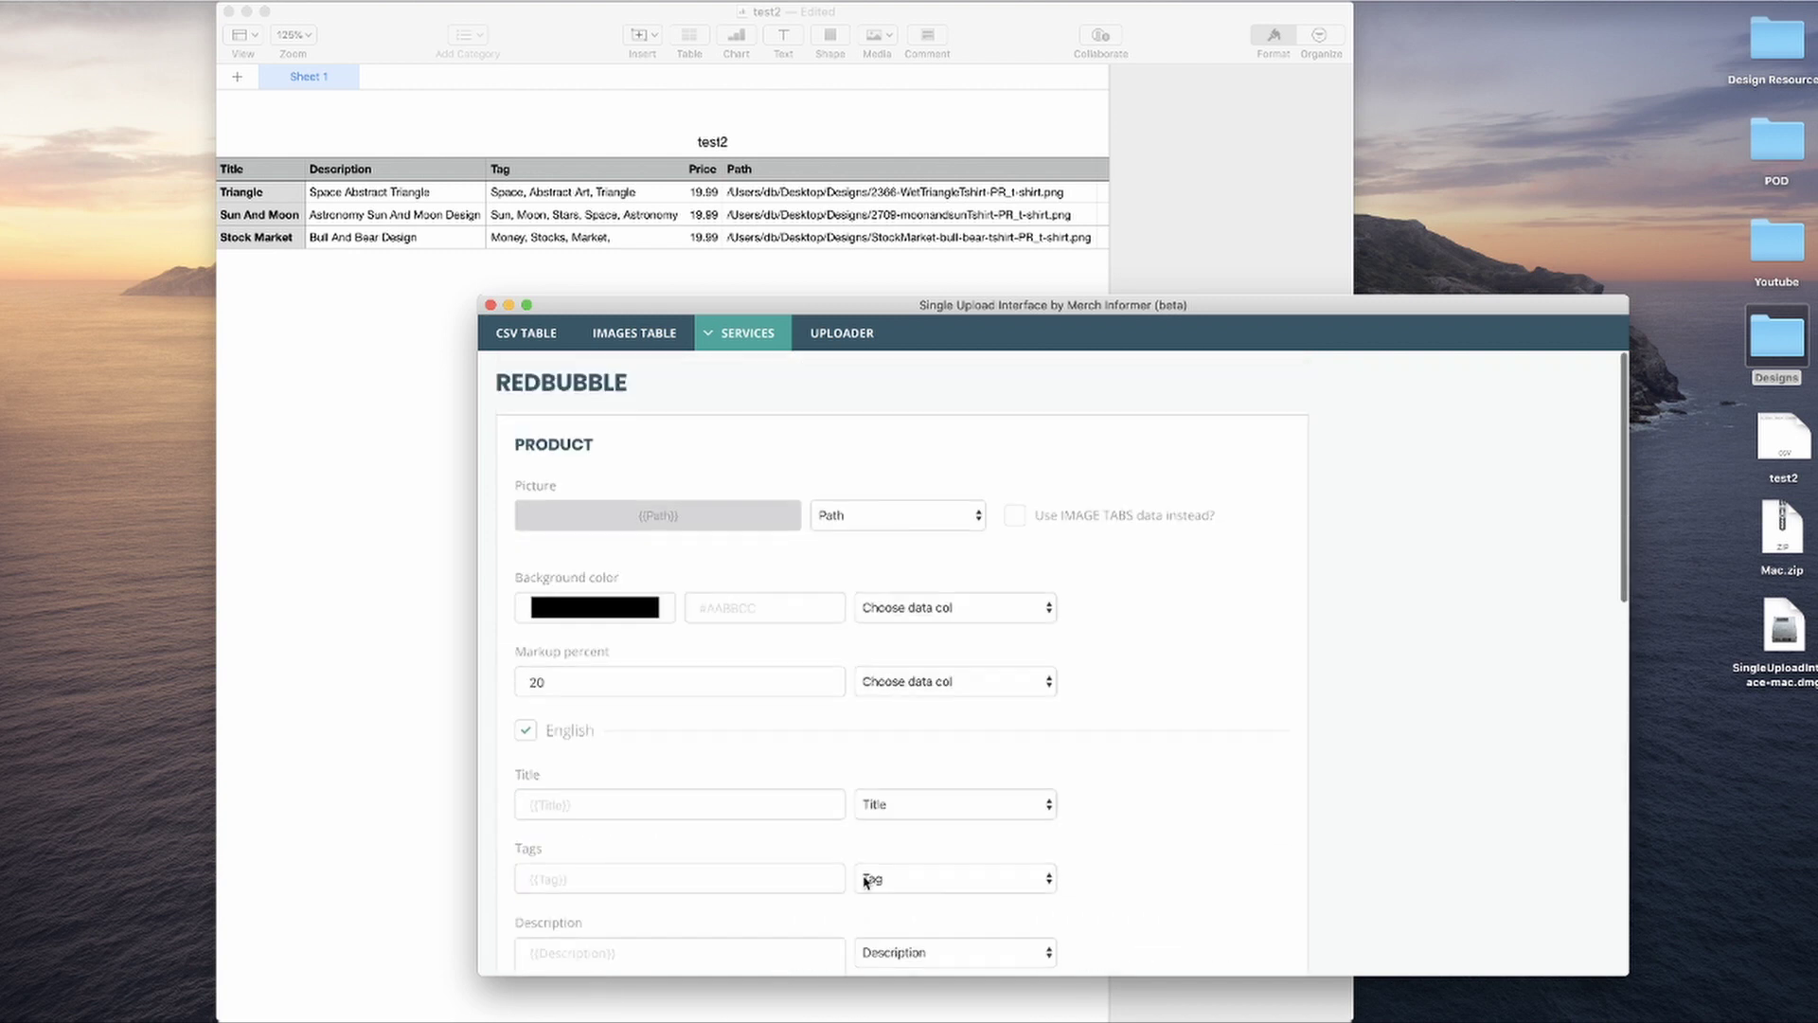
scroll(634, 829, up, 8)
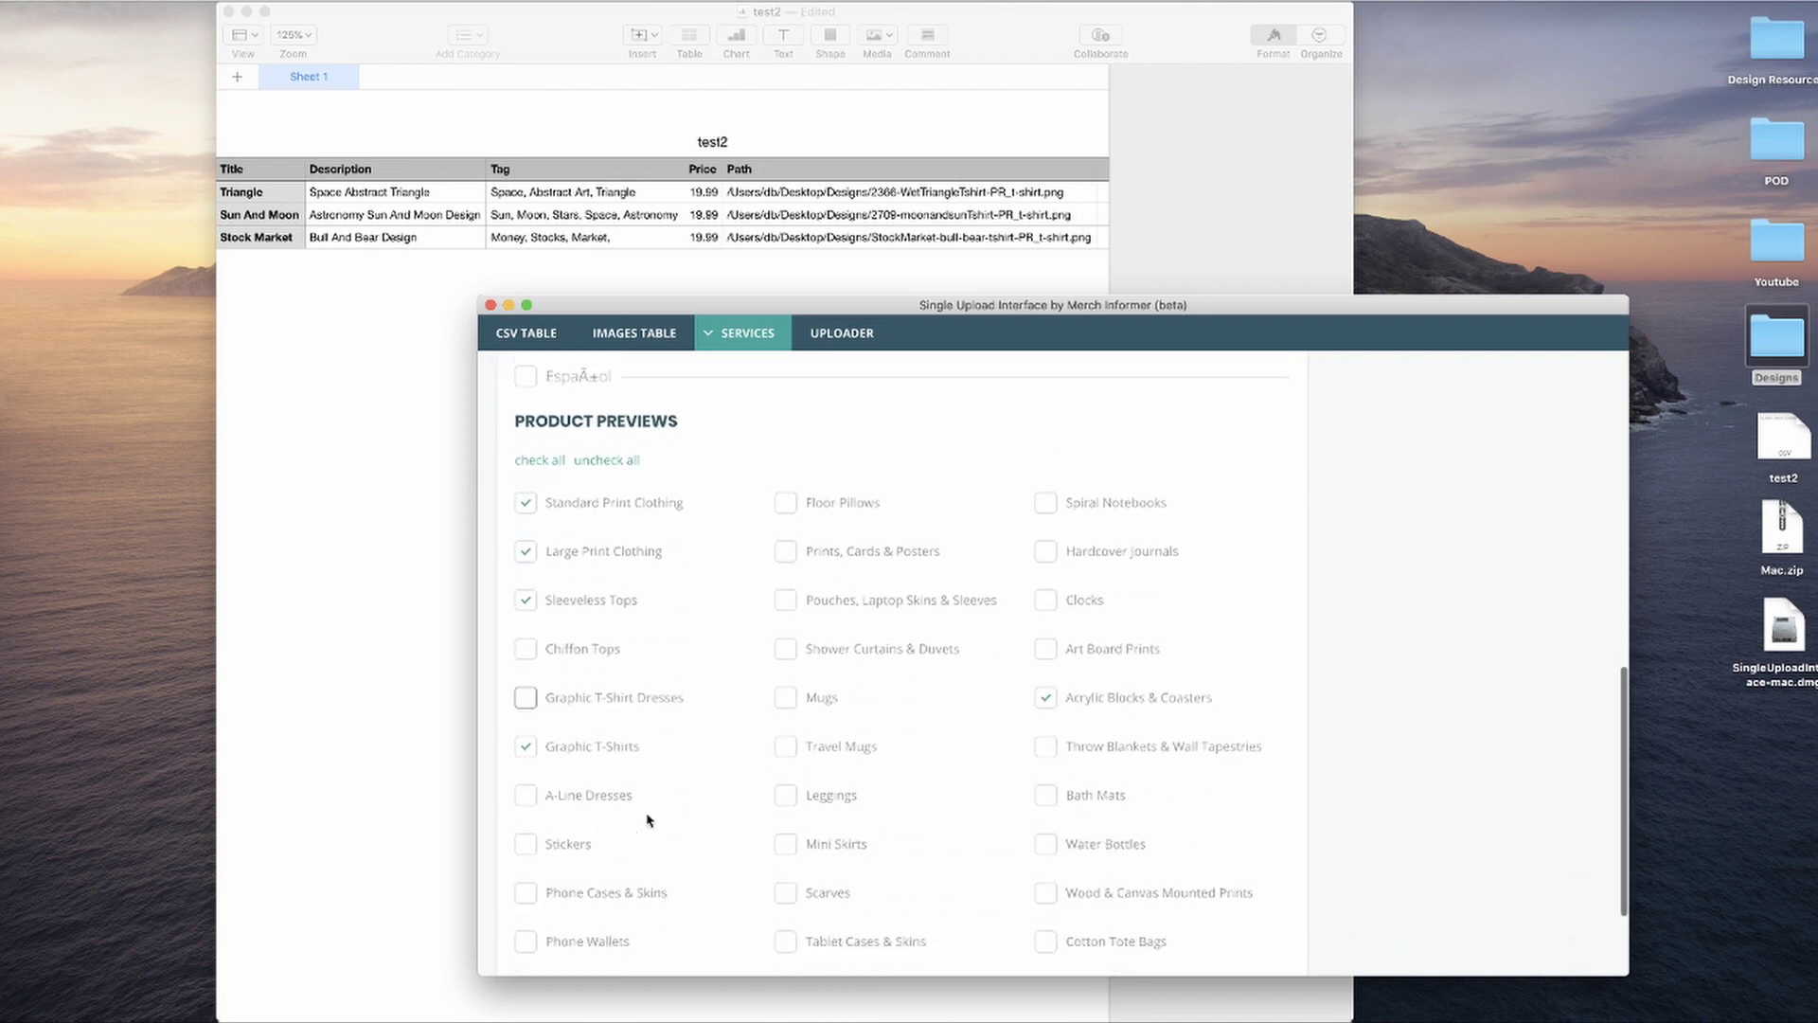
scroll(635, 829, down, 9)
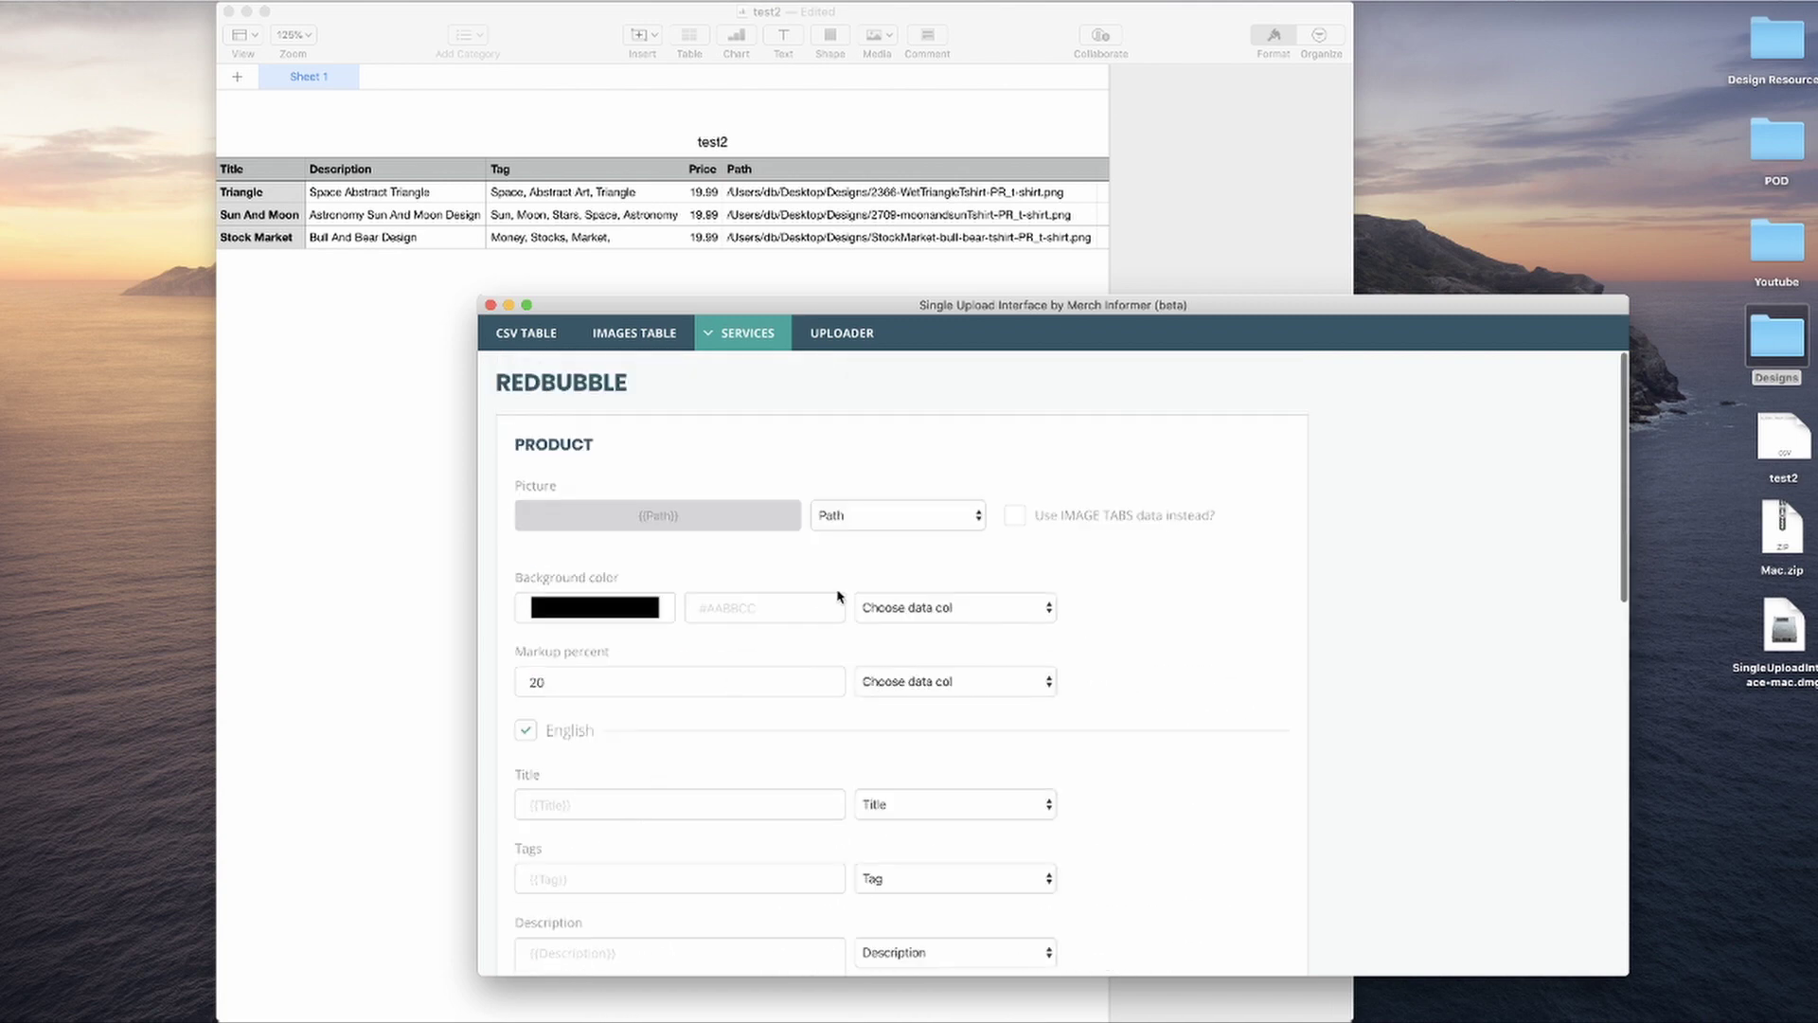
click(851, 341)
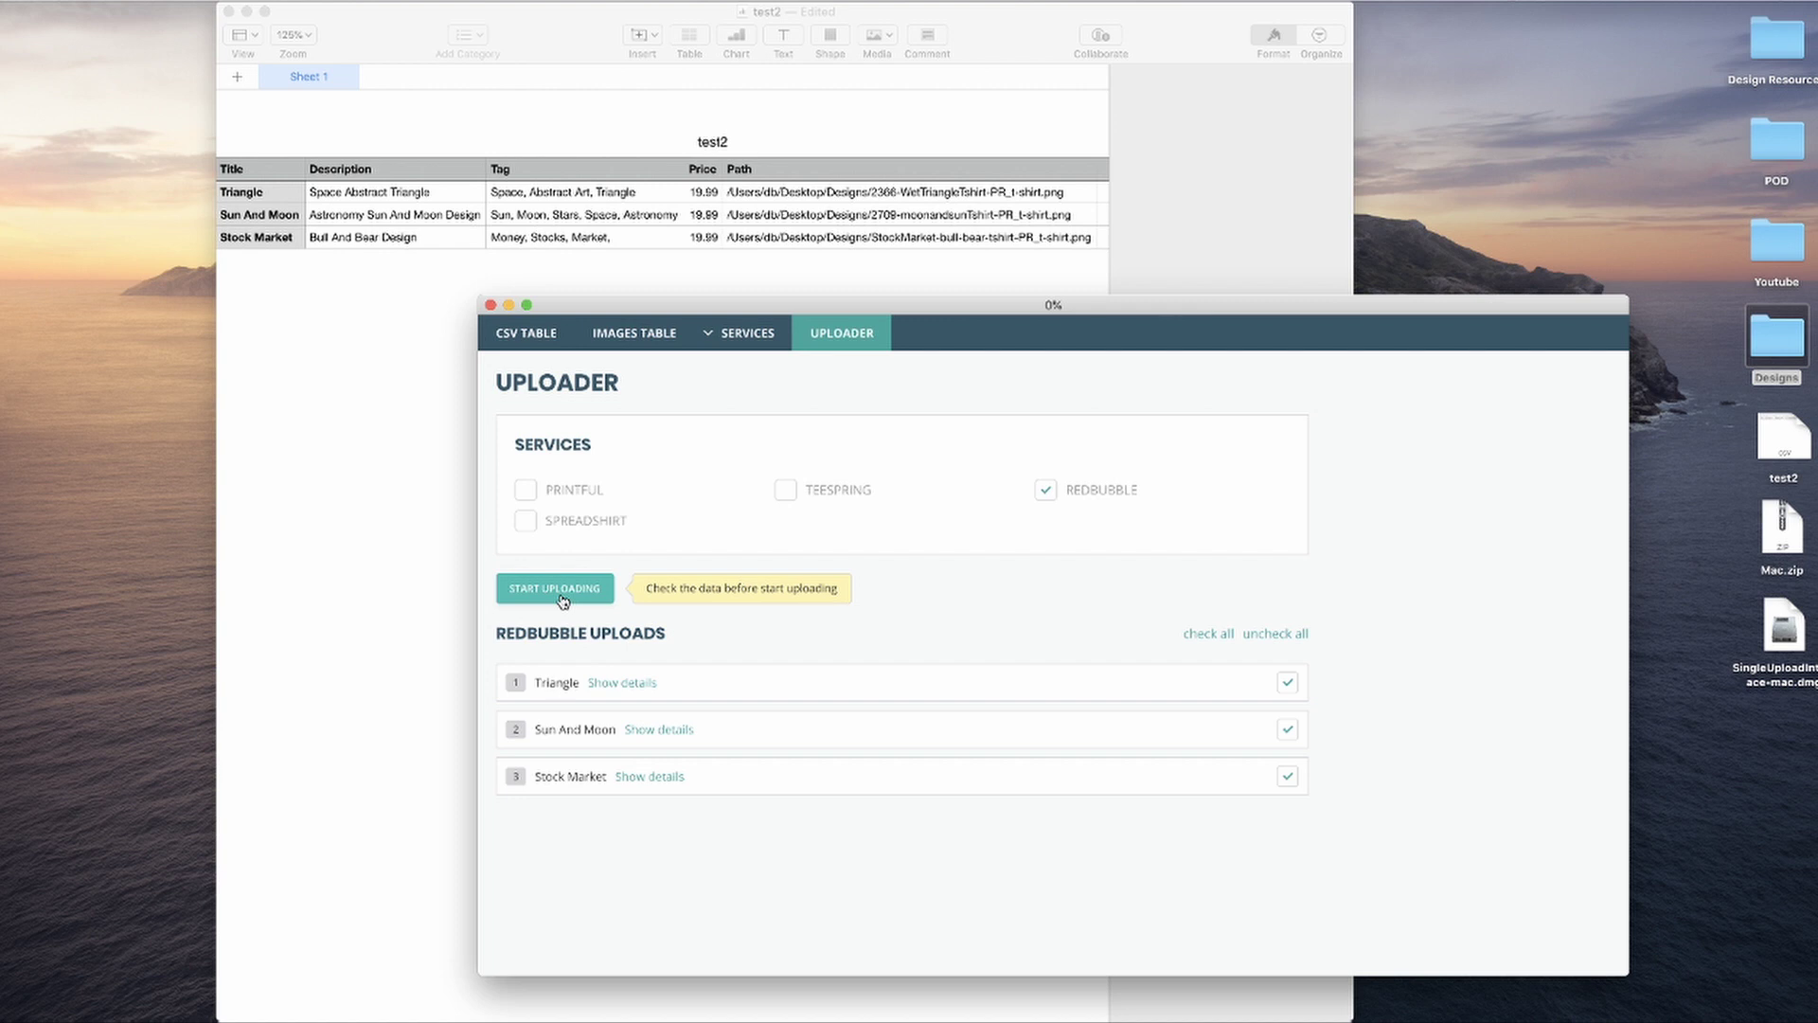
click(559, 589)
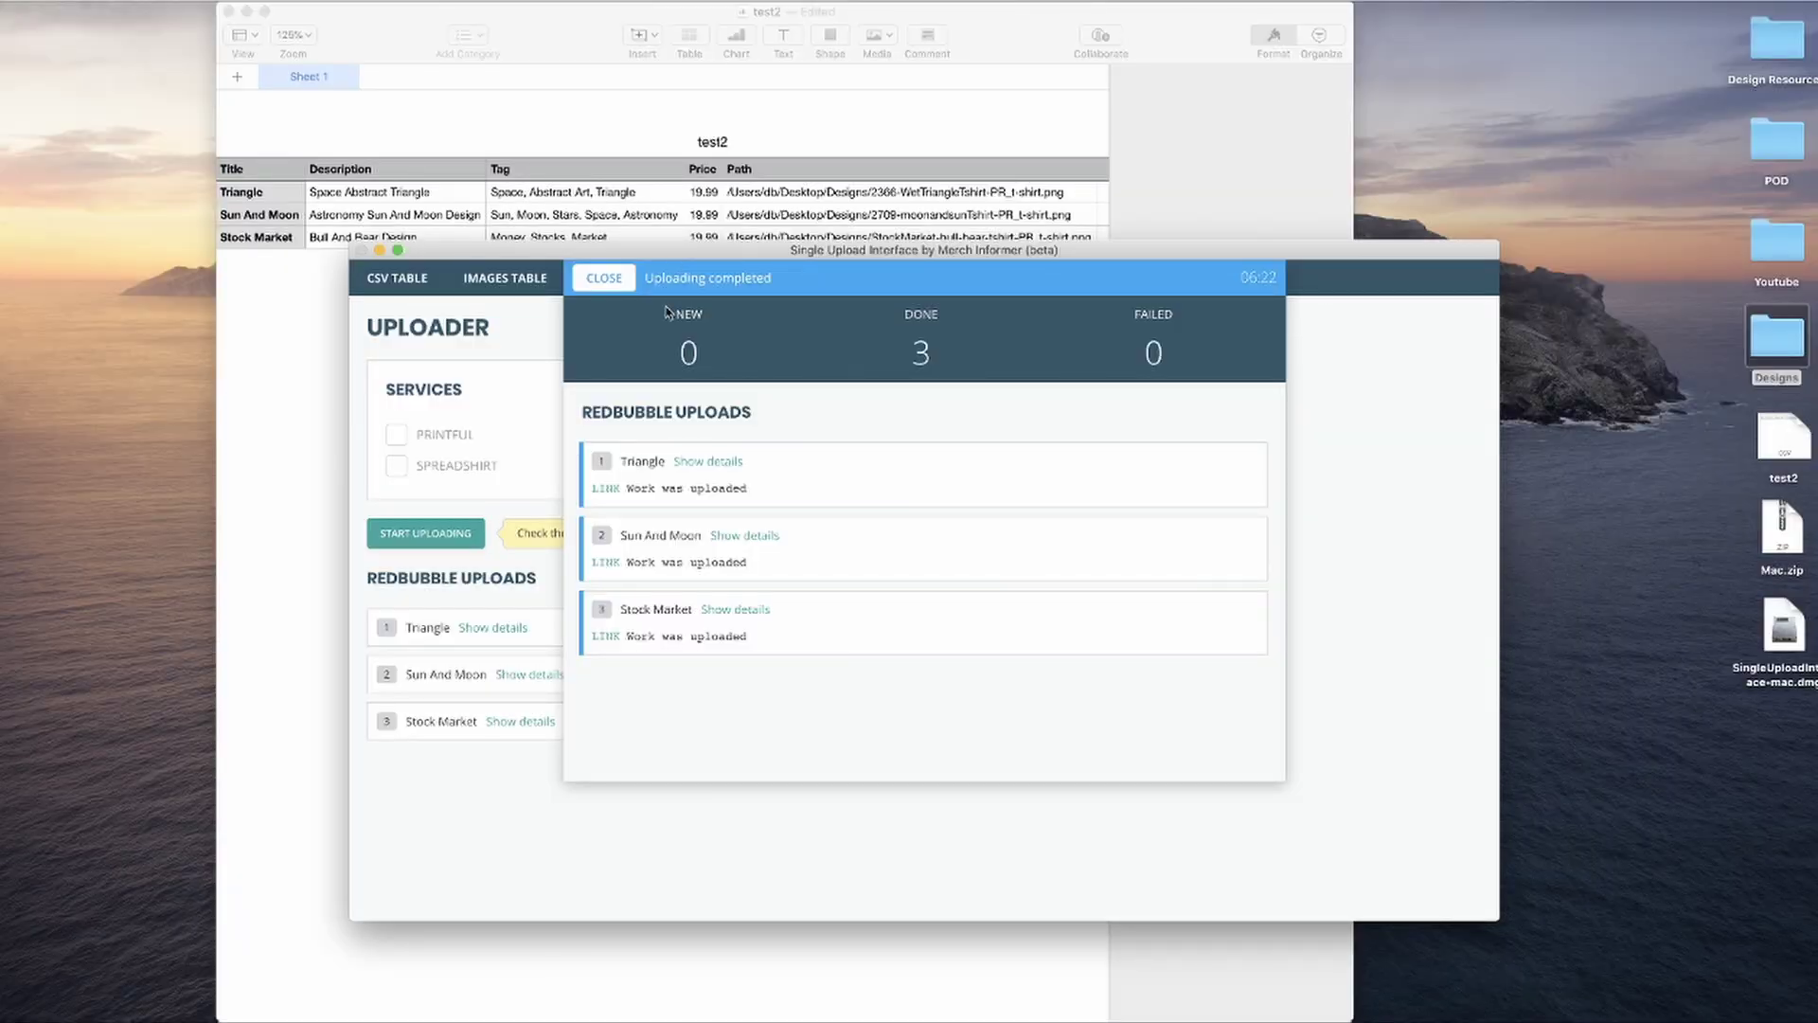
click(608, 279)
- Switch to Redbubble in Chrome and open the Manage Portfolio page to check the uploaded works
mouse_move(1515, 1018)
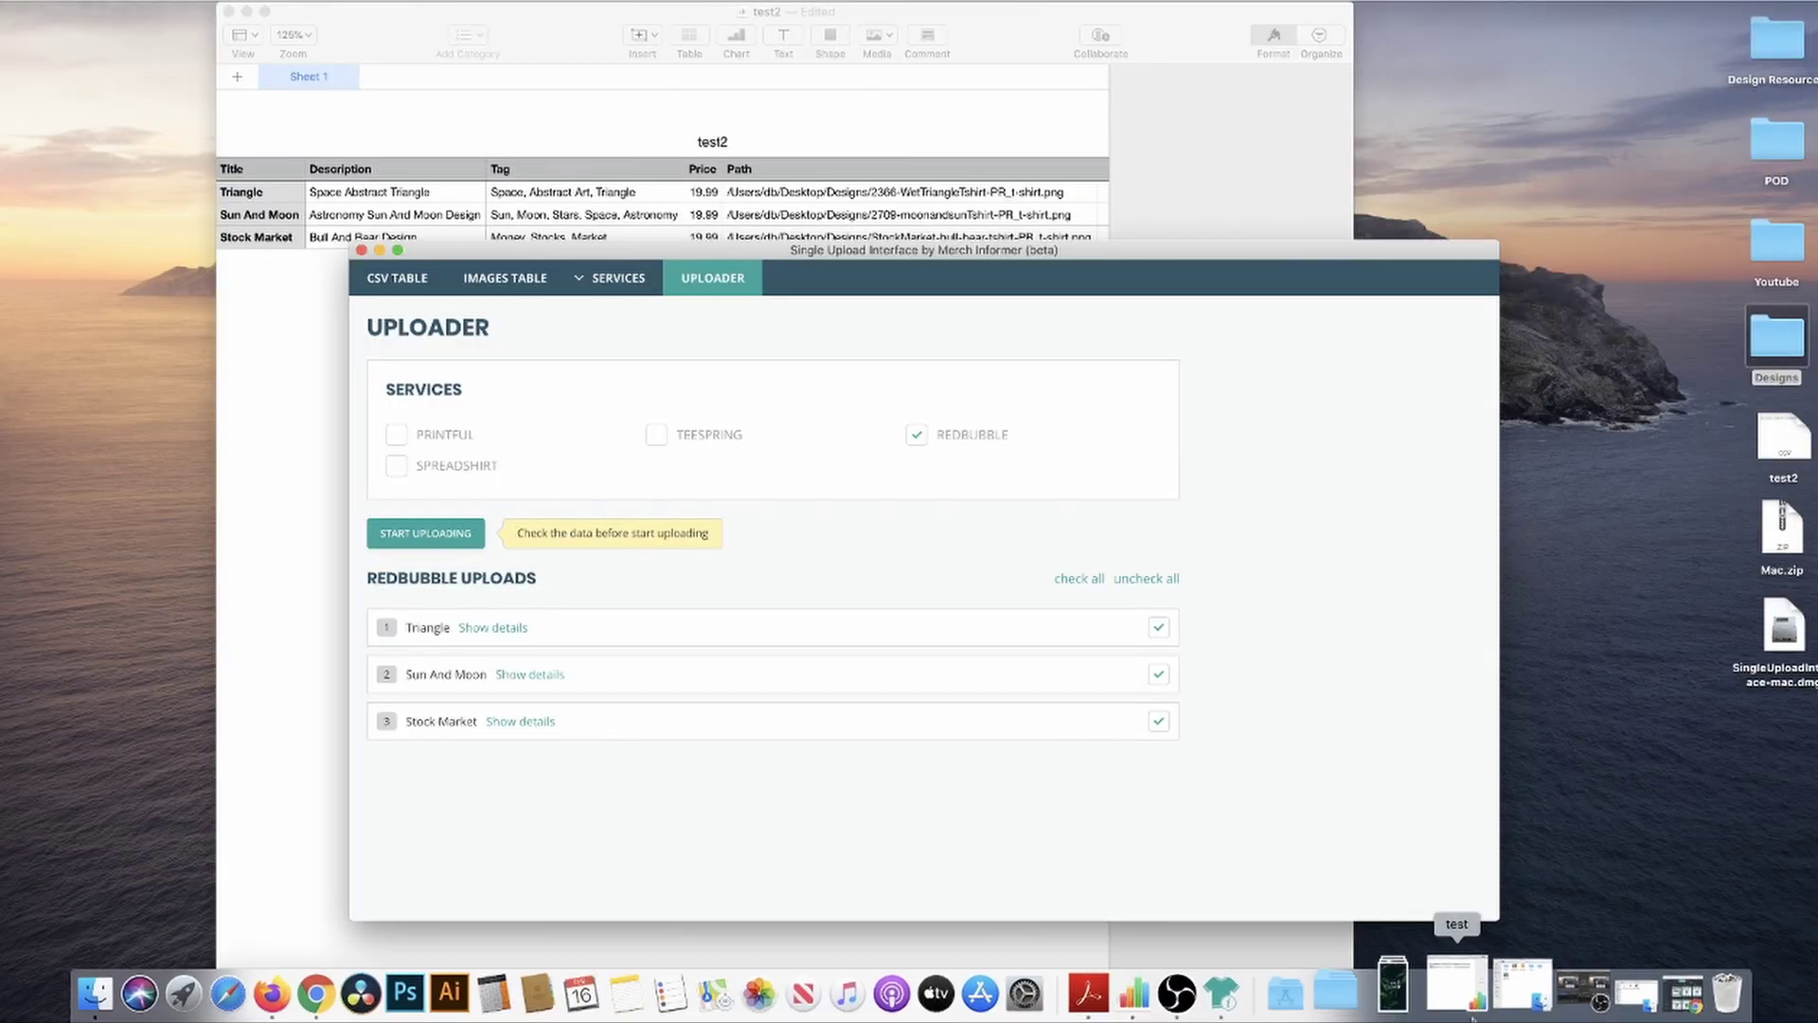
click(1631, 999)
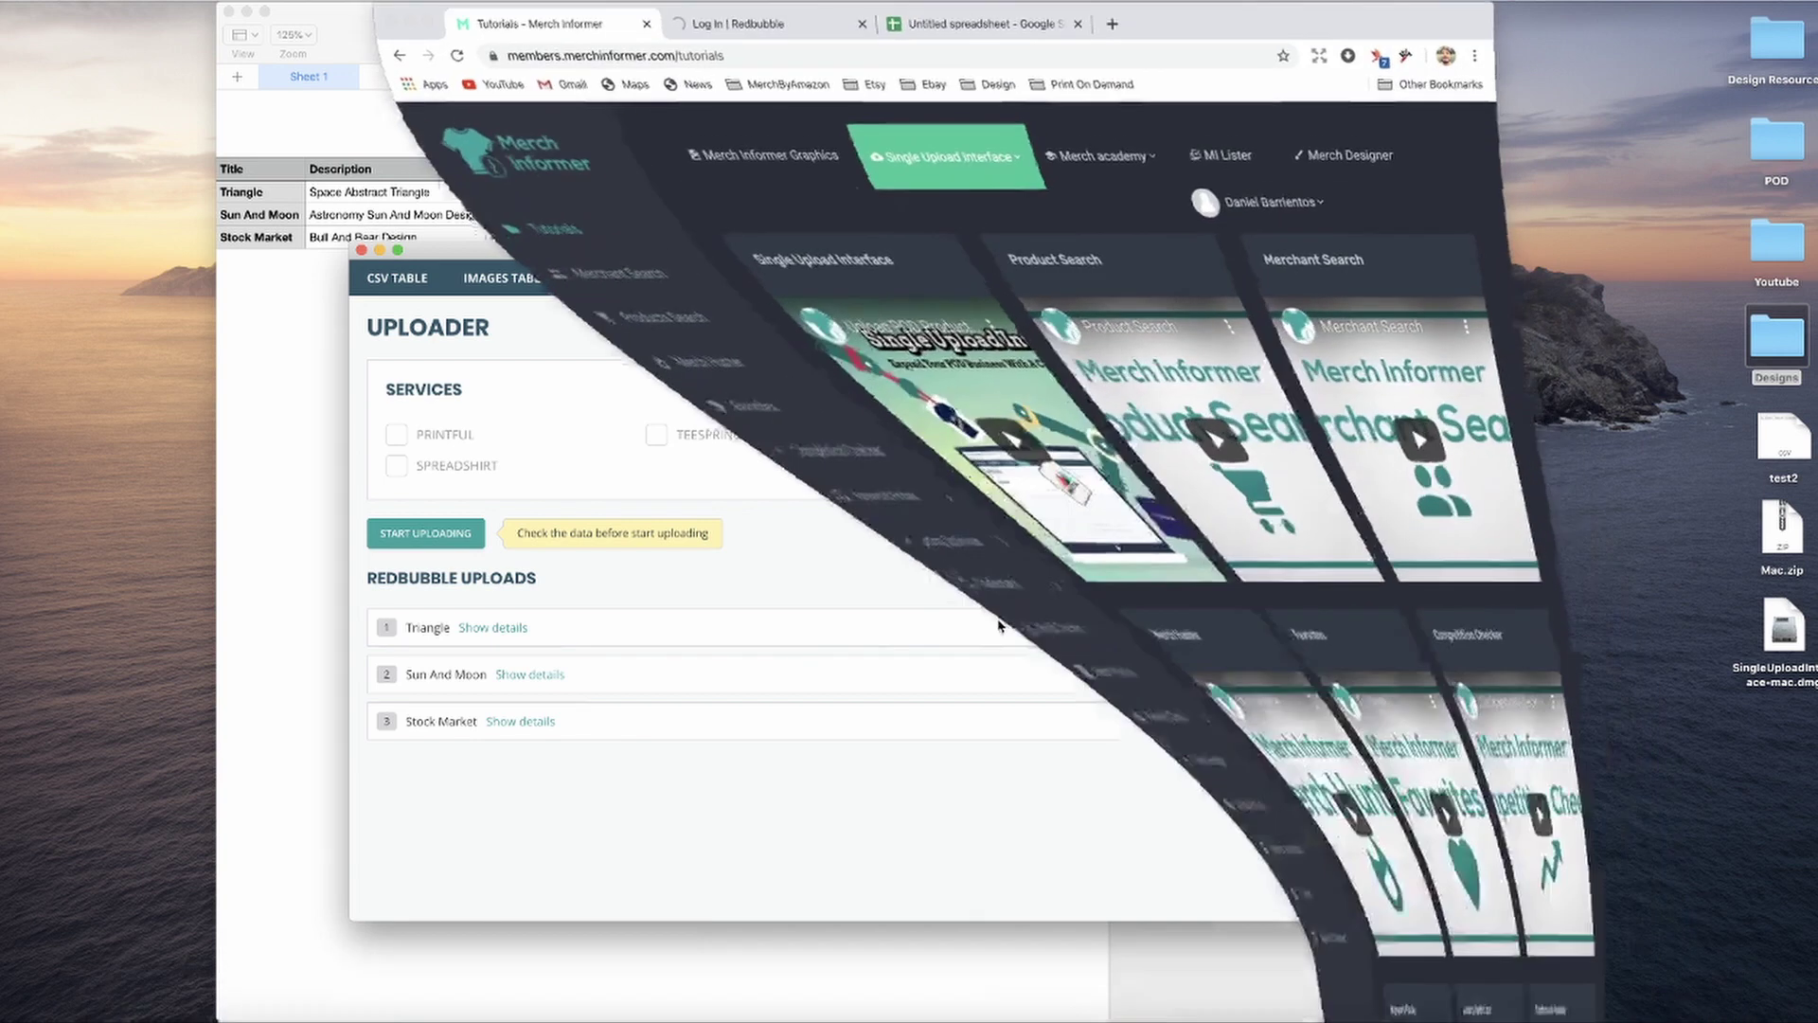
click(767, 24)
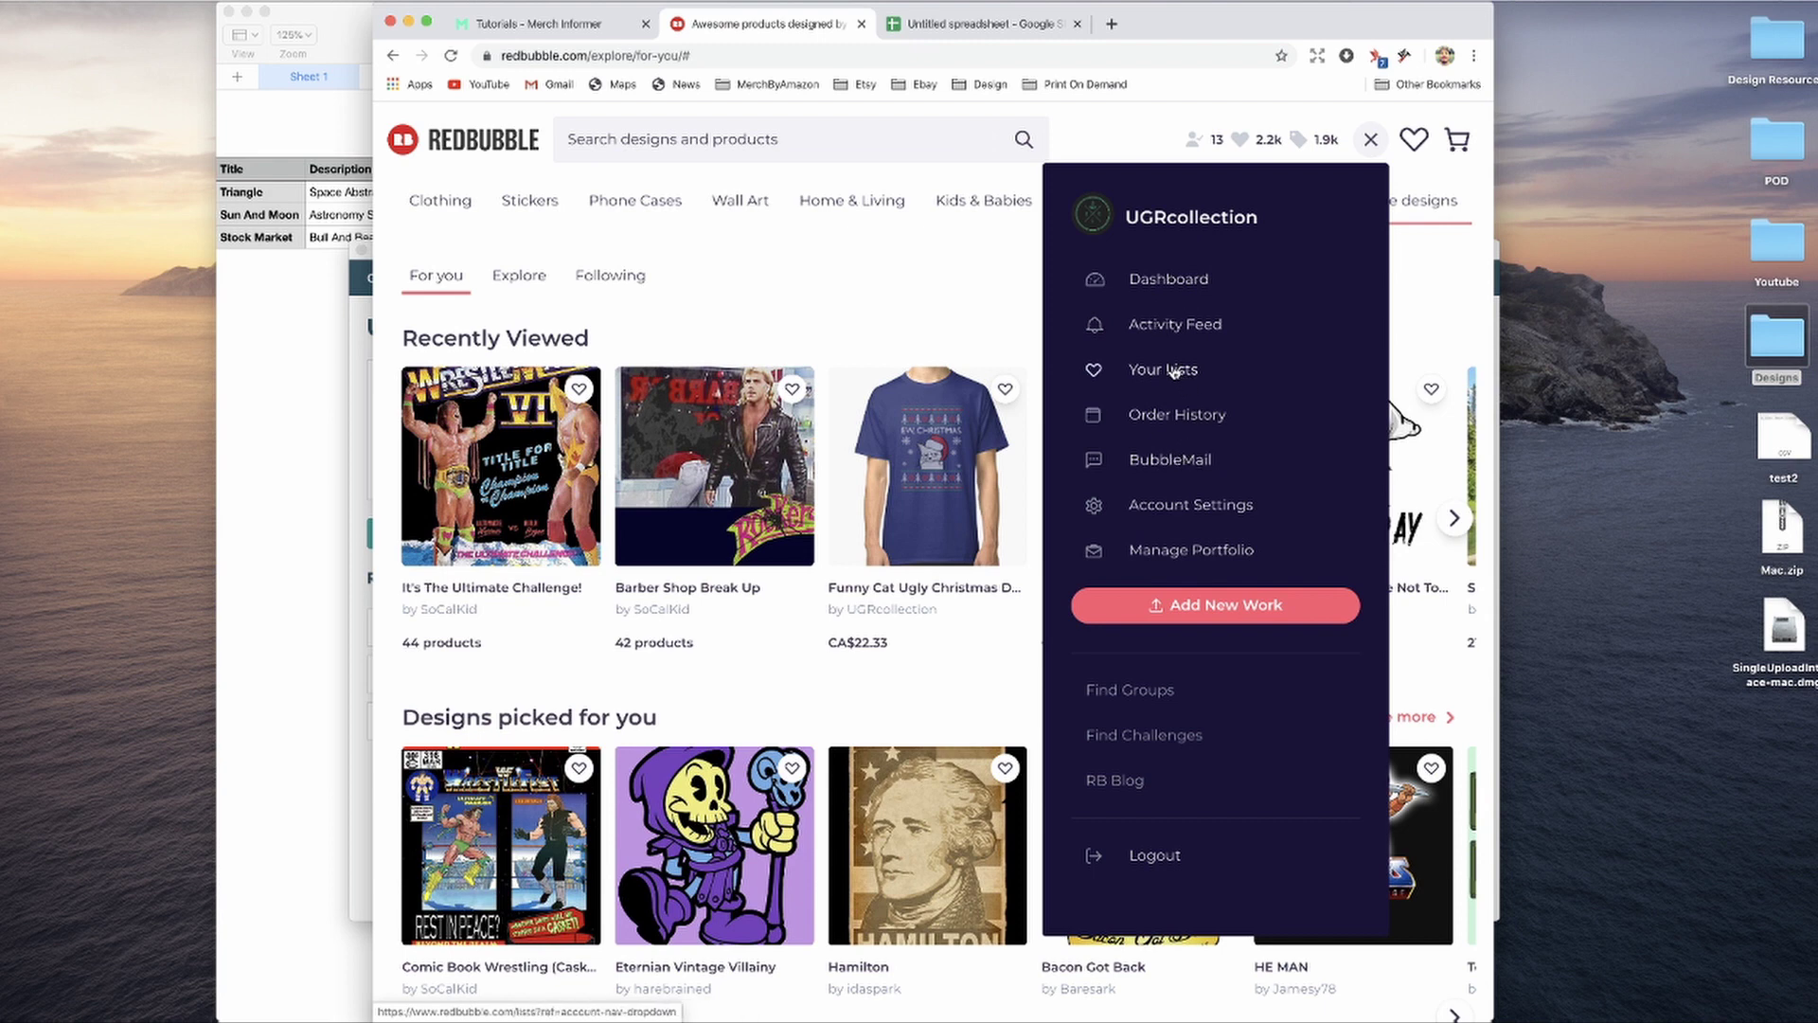
click(1209, 558)
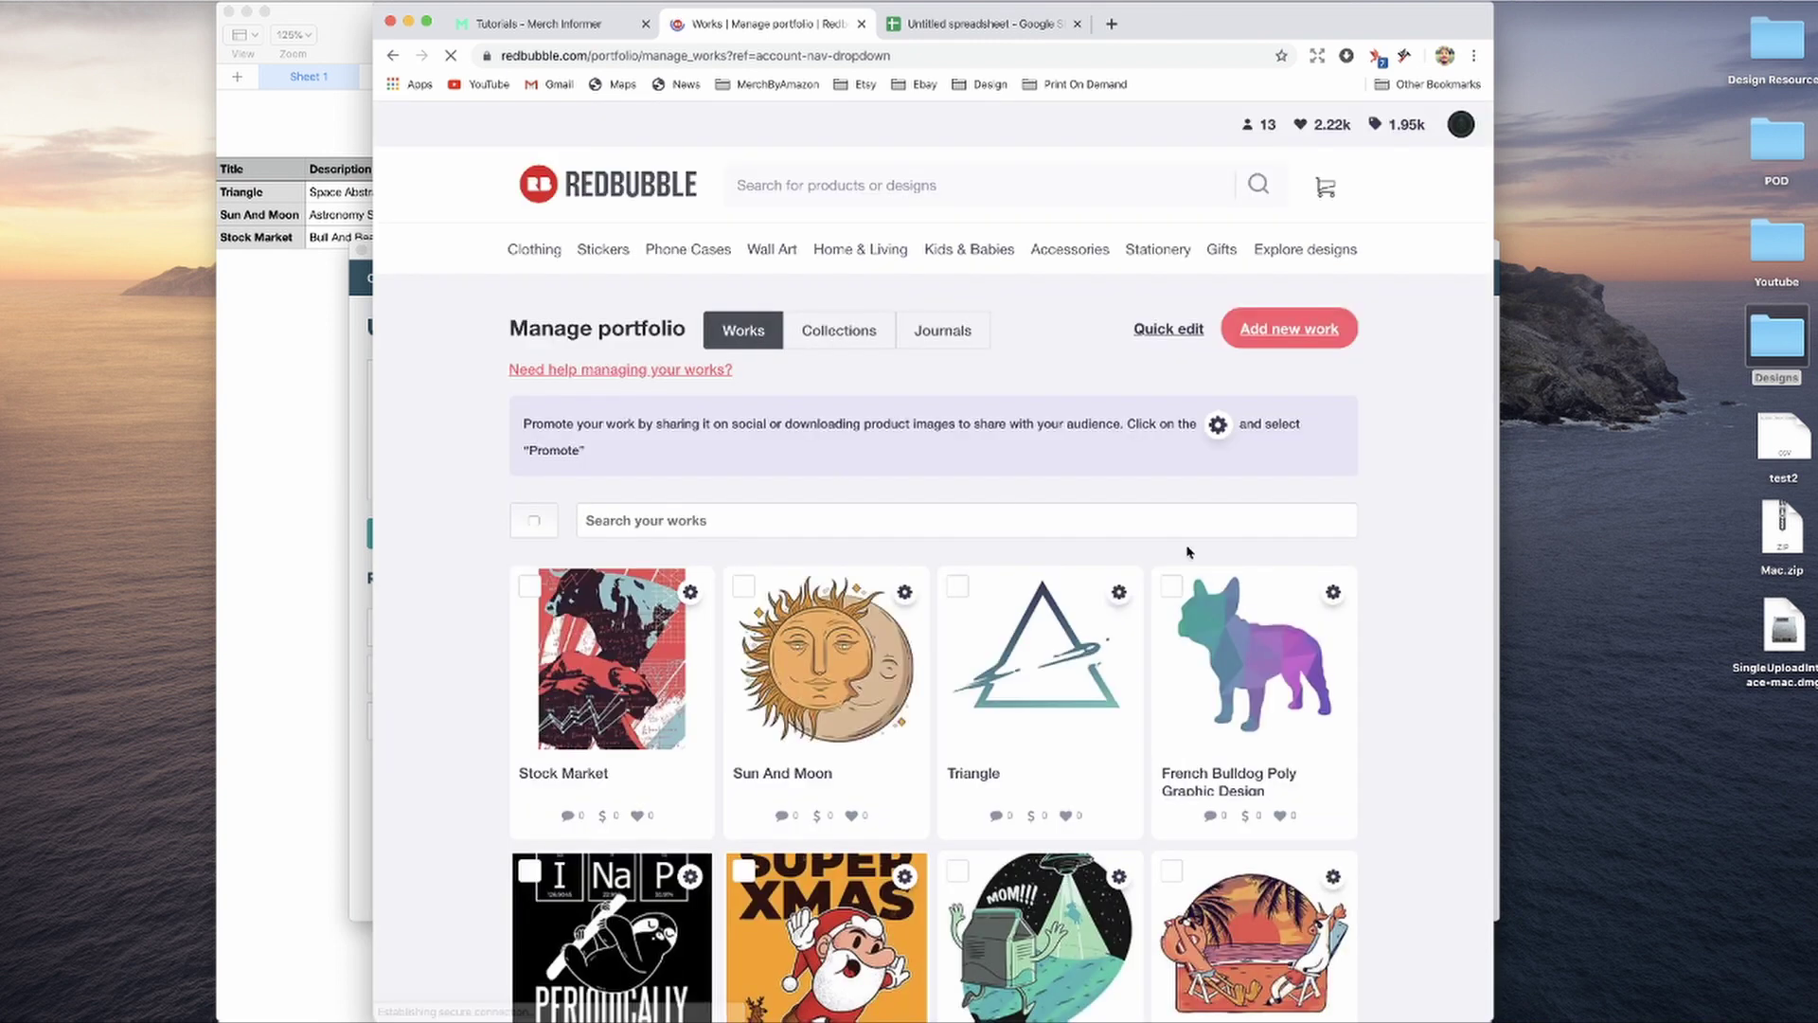
scroll(971, 621, down, 1)
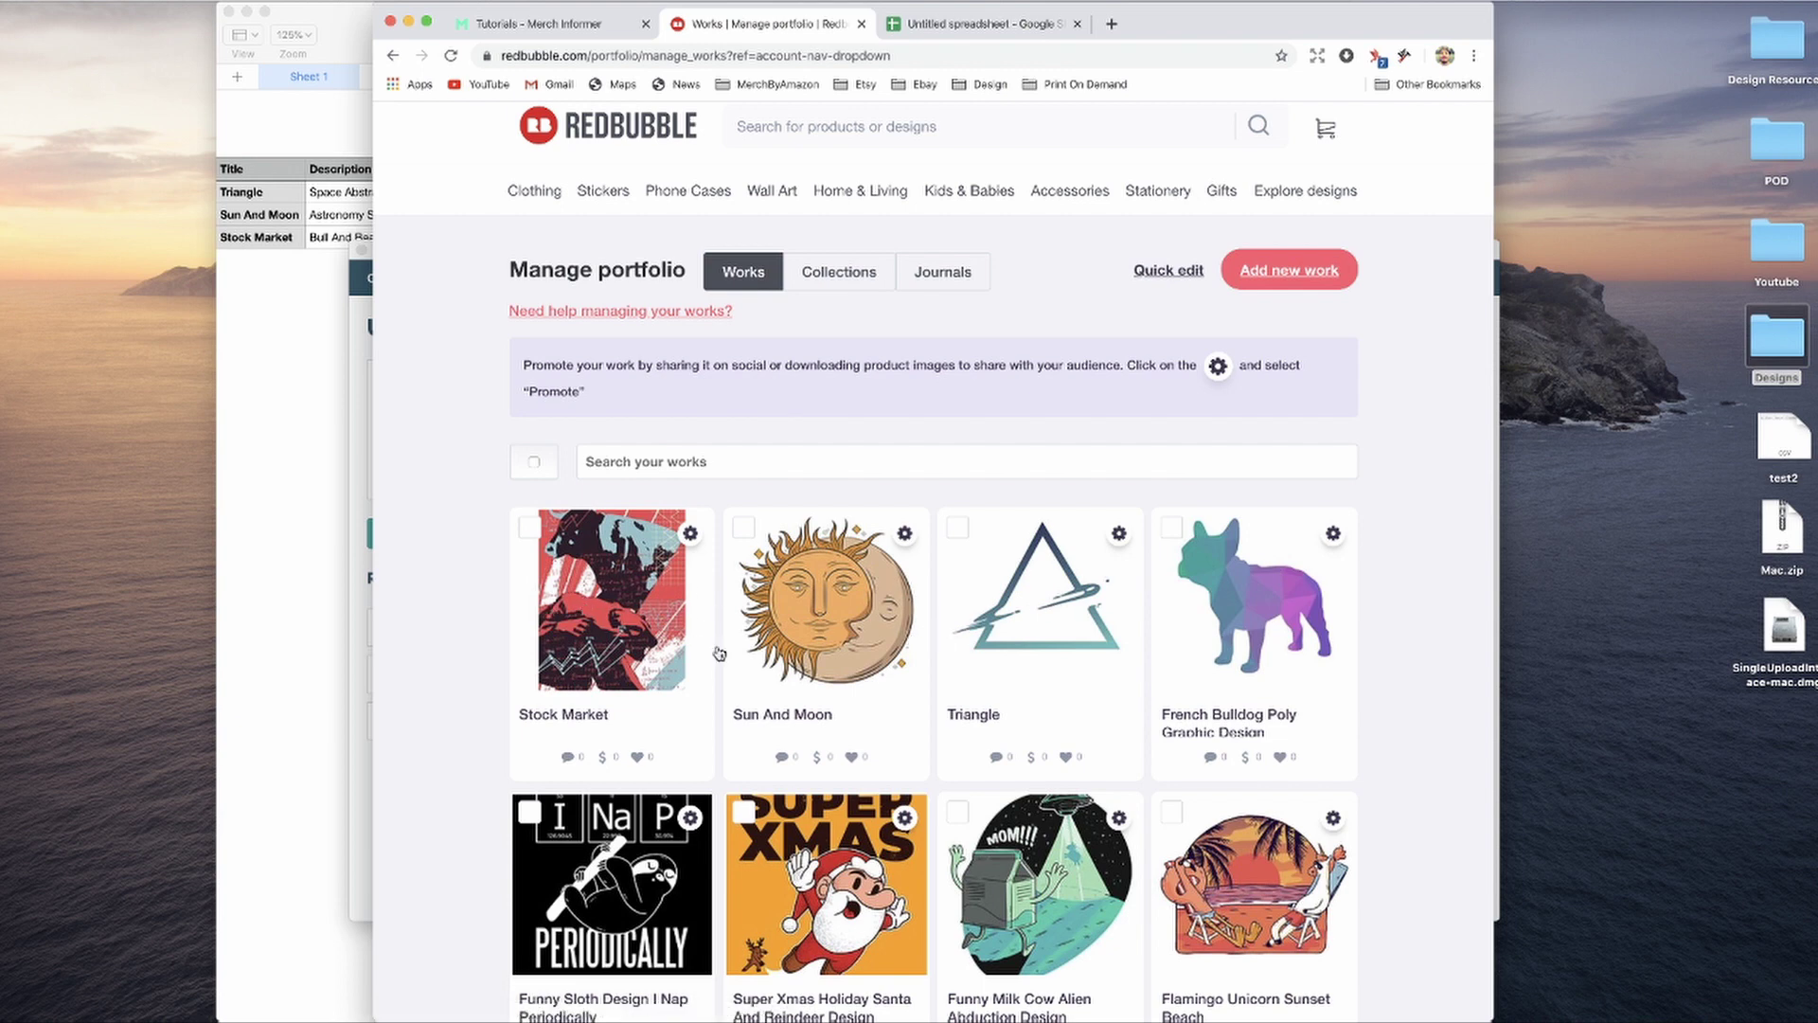
- View the Stock Market work's page and examine which apparel and home decor products it is offered on
click(604, 598)
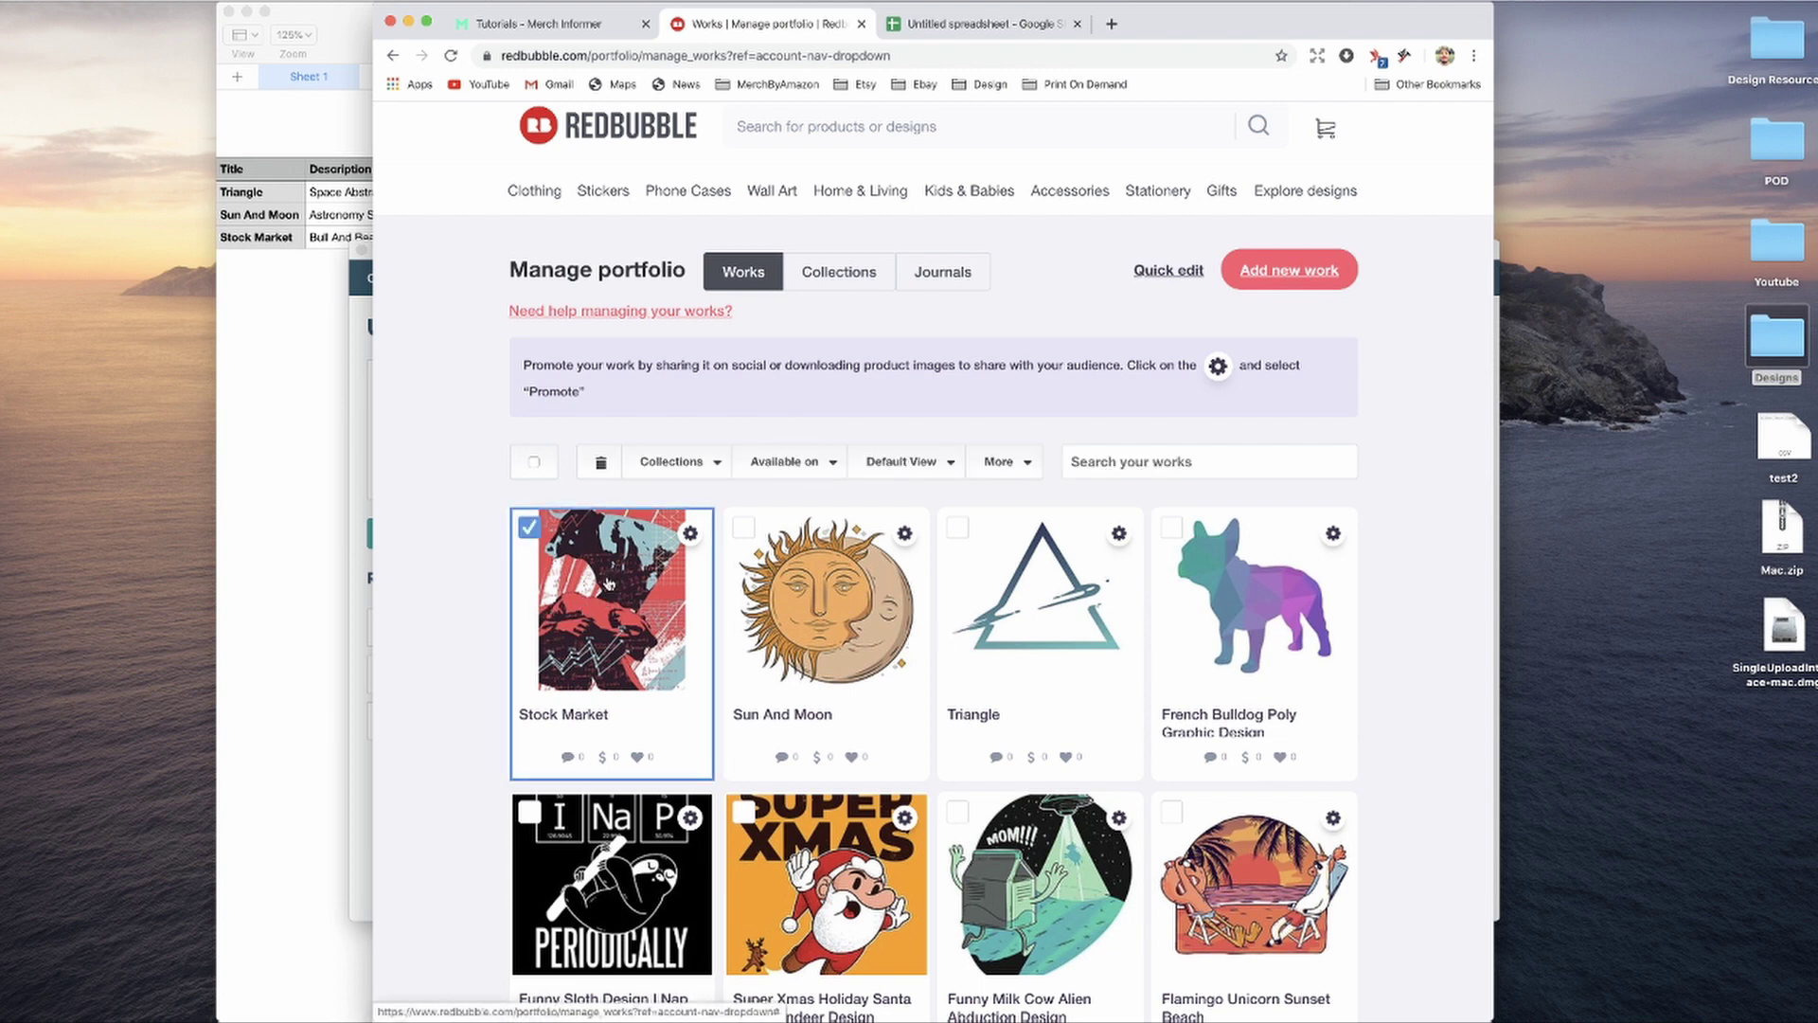
click(598, 594)
click(599, 594)
click(689, 536)
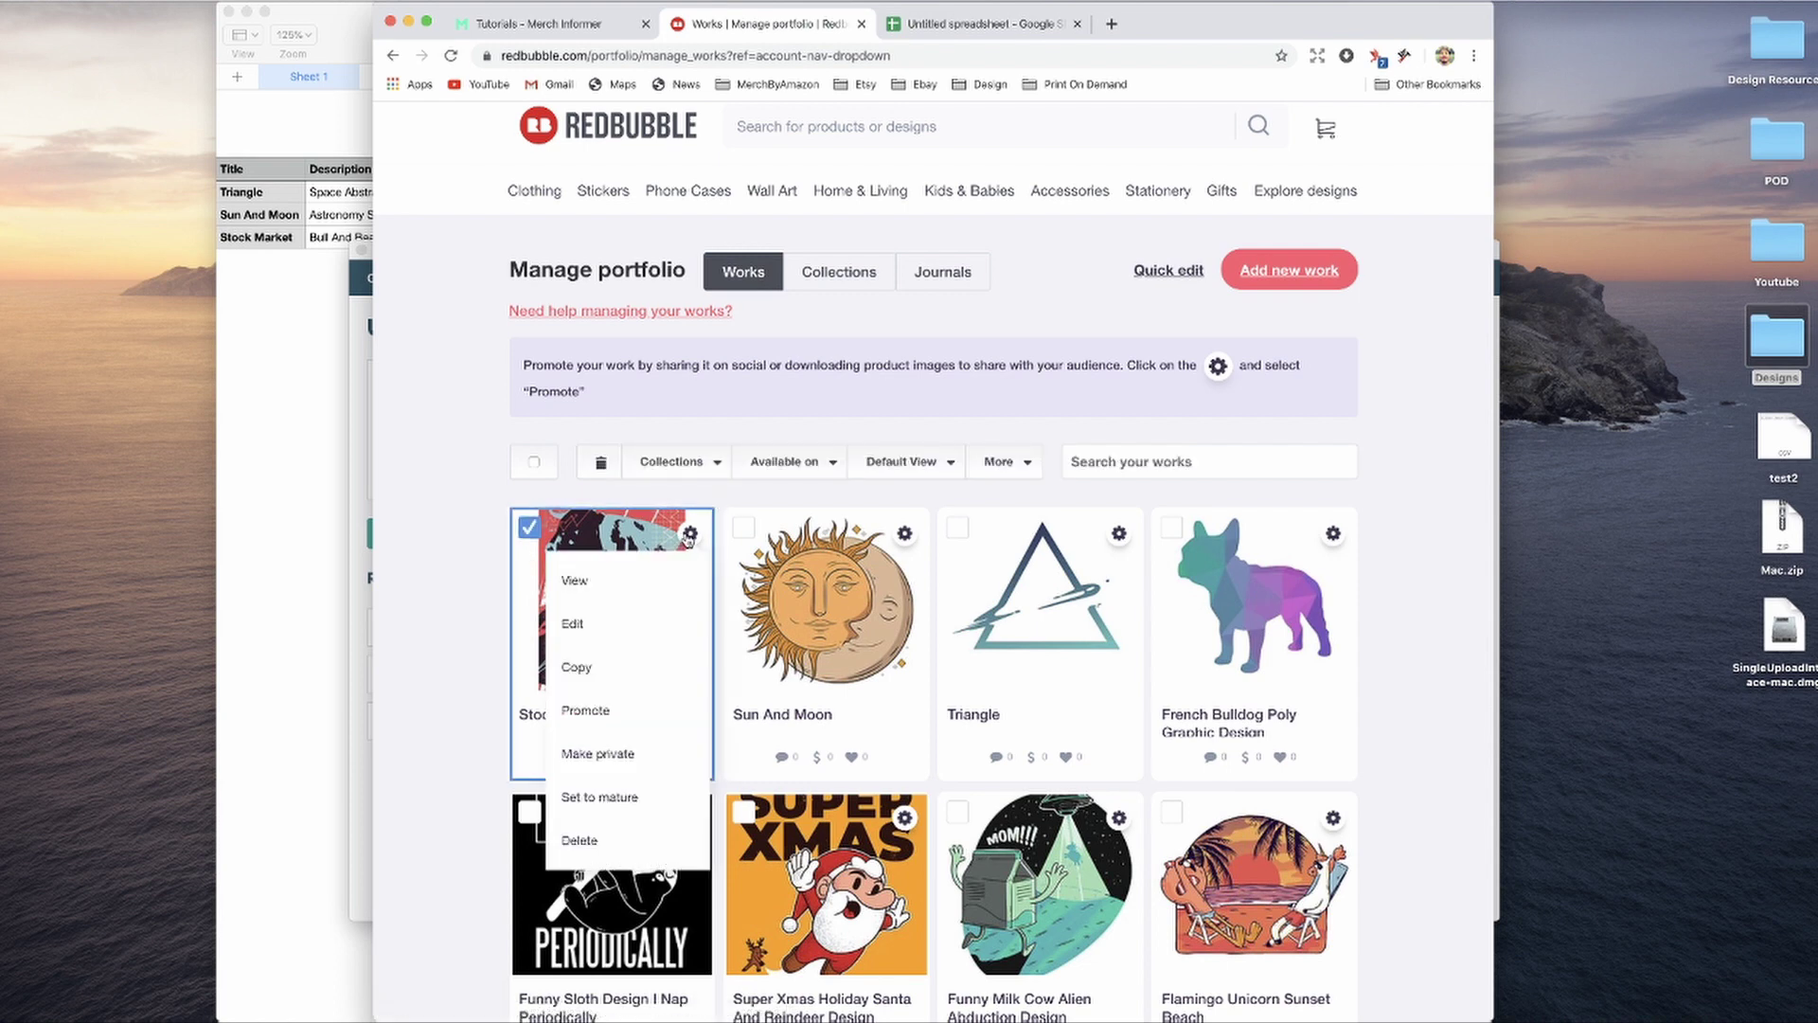
click(628, 581)
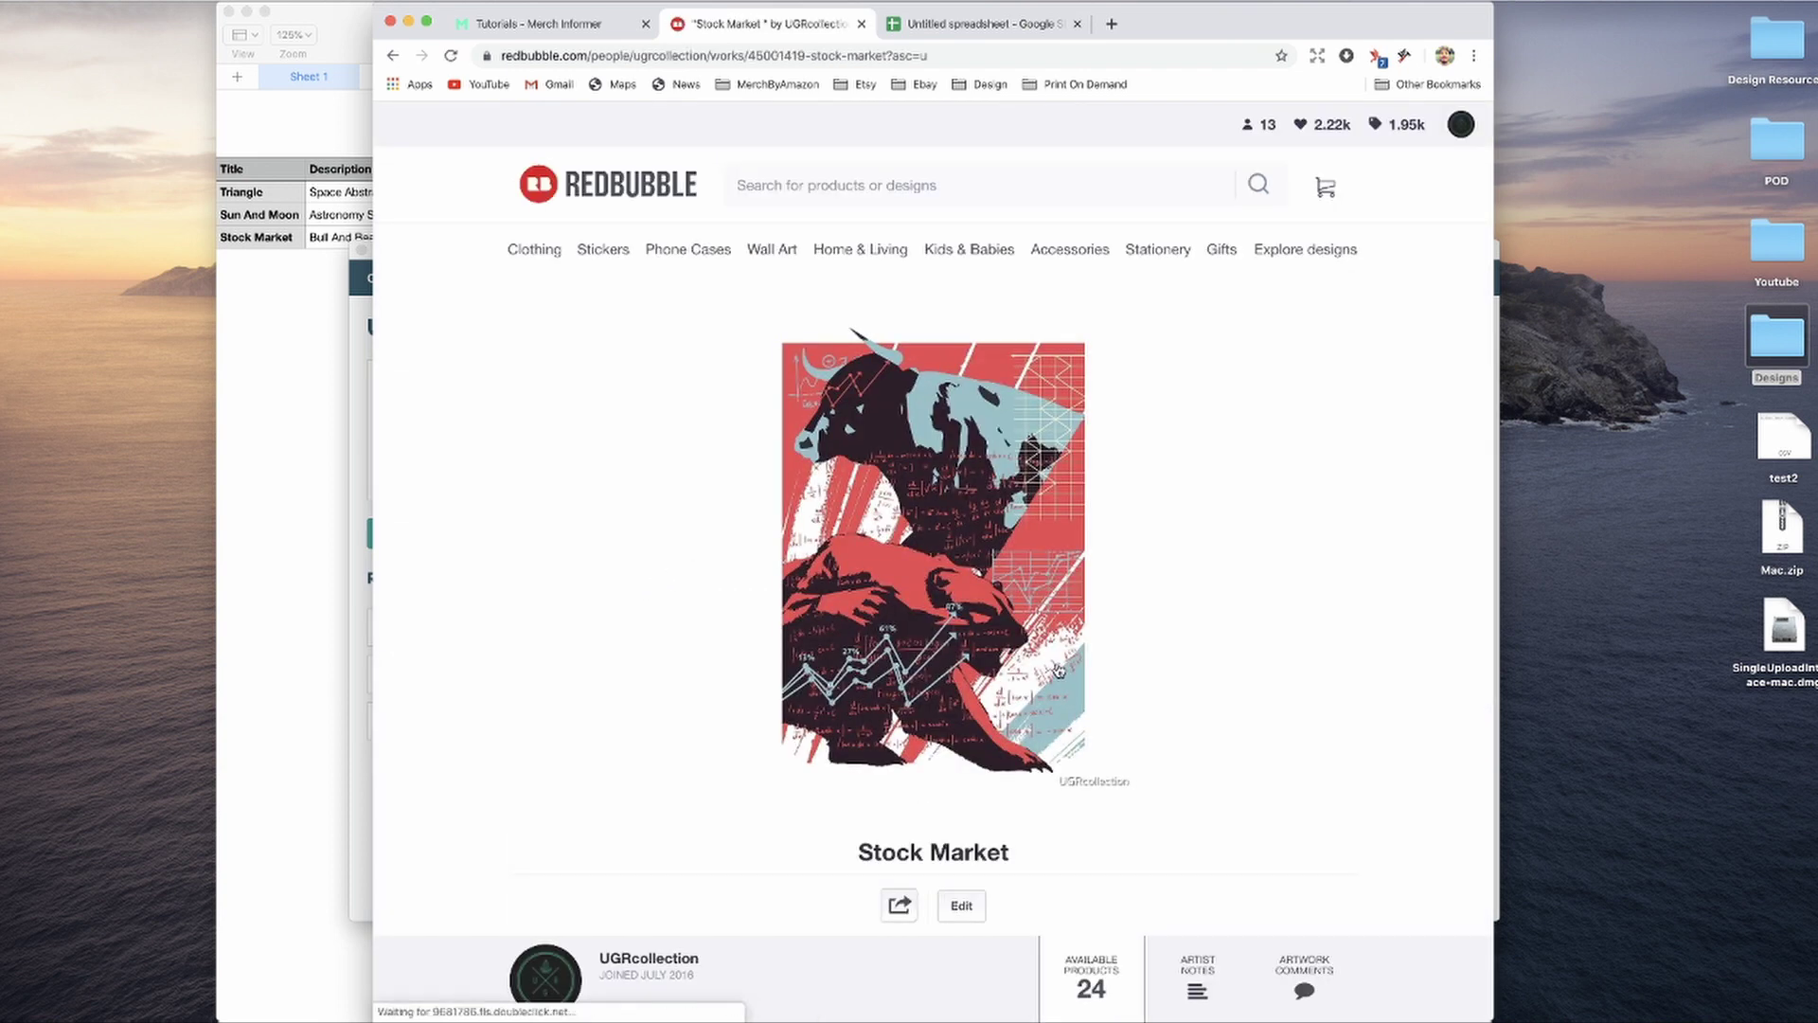
scroll(1058, 670, down, 5)
scroll(1058, 671, down, 8)
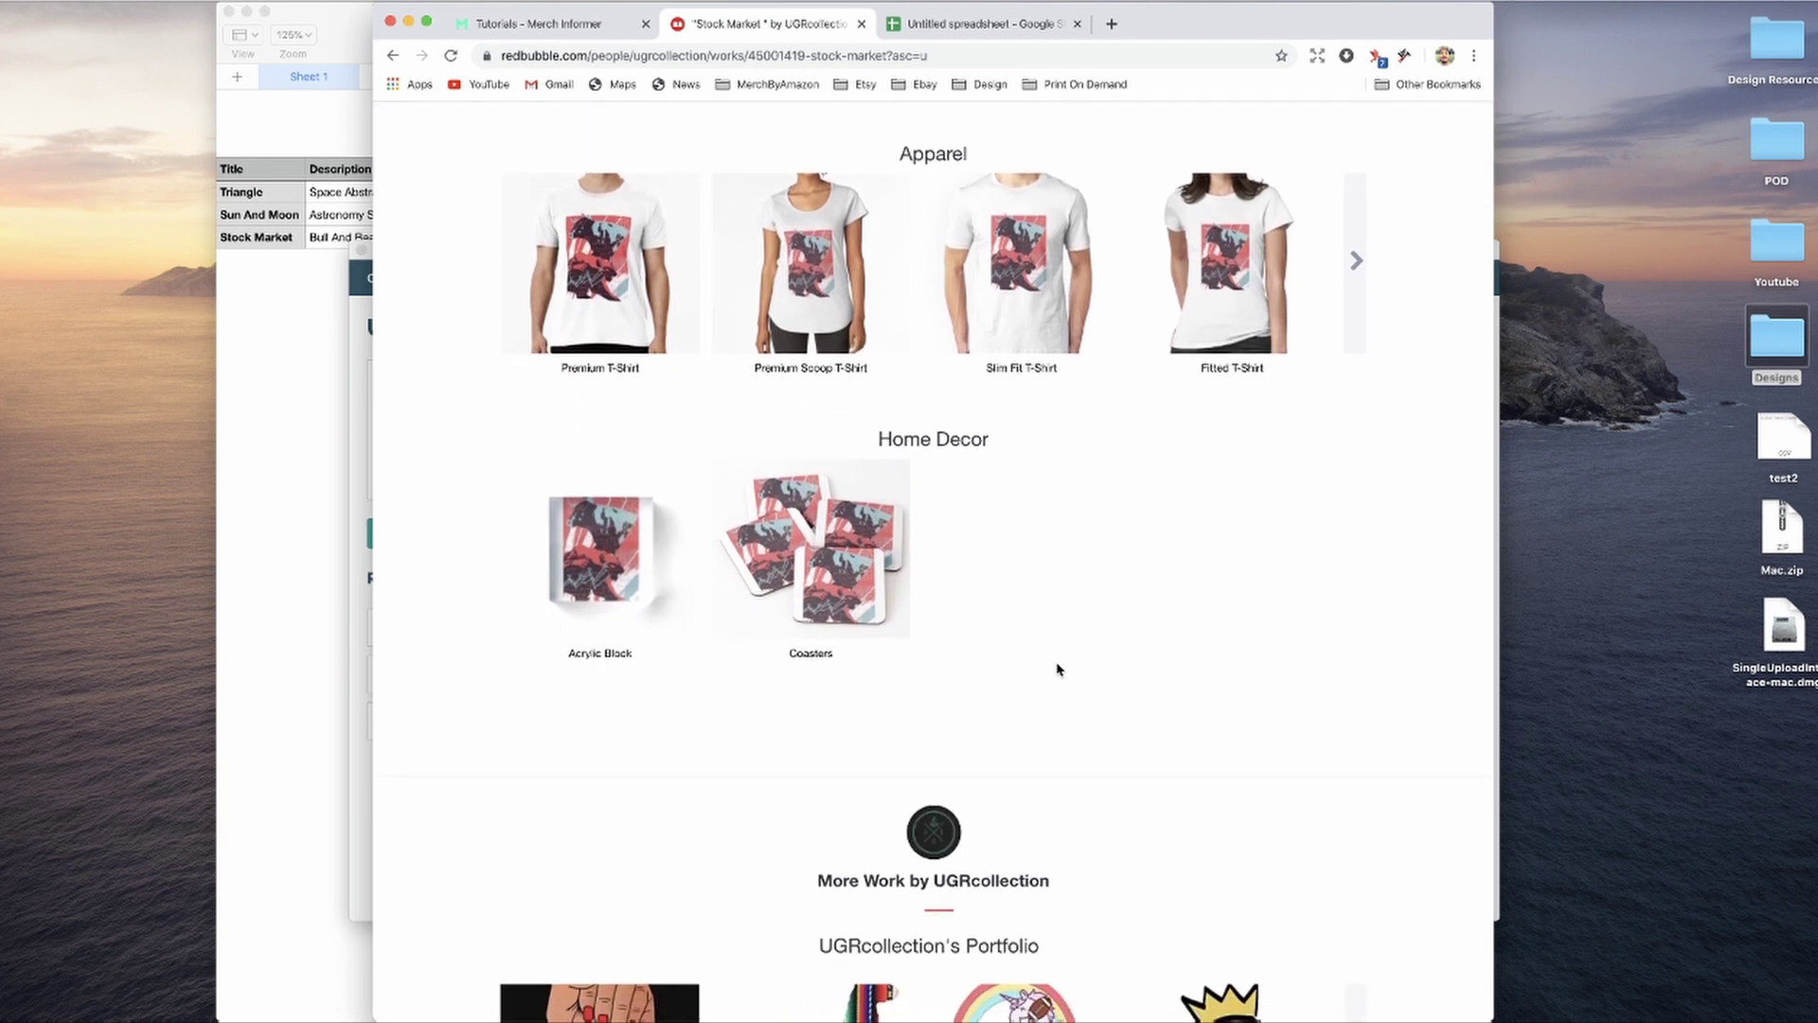
scroll(1059, 671, down, 1)
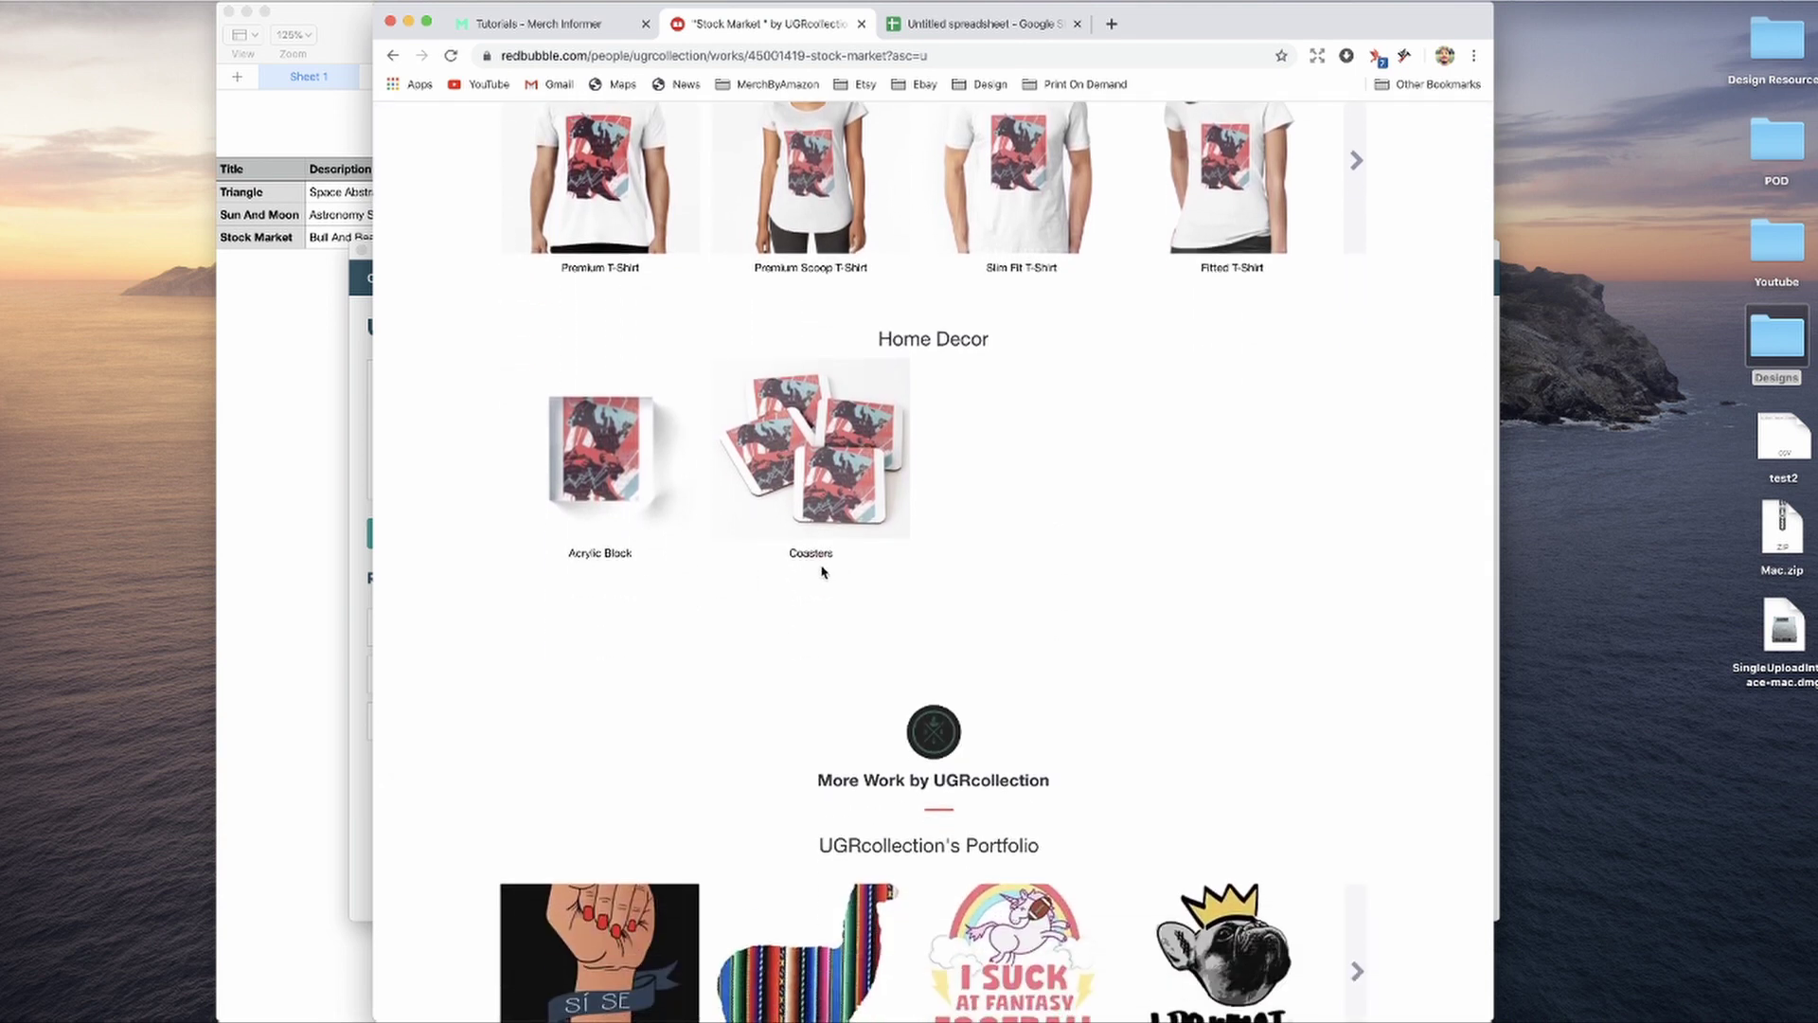
scroll(824, 575, up, 15)
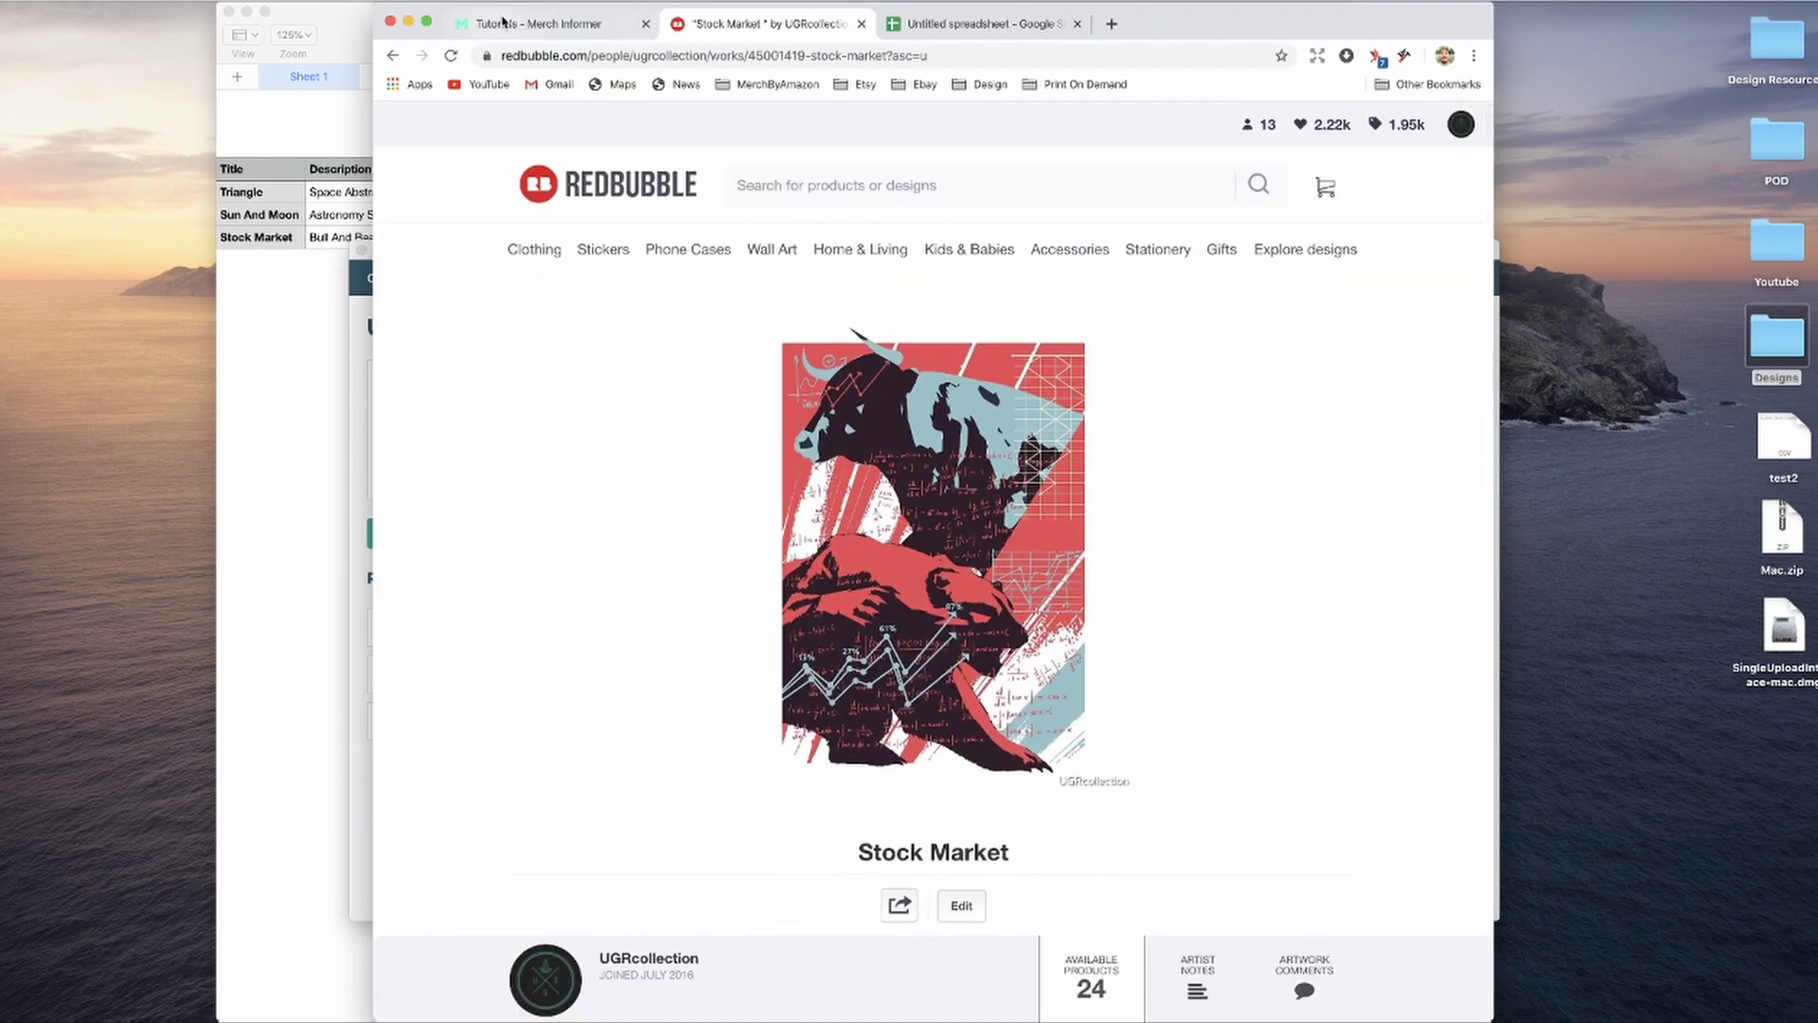
- Return to the Single Upload Interface, exclude Acrylic Blocks & Coasters from the Redbubble product previews, and go back to the uploader
click(503, 21)
click(753, 23)
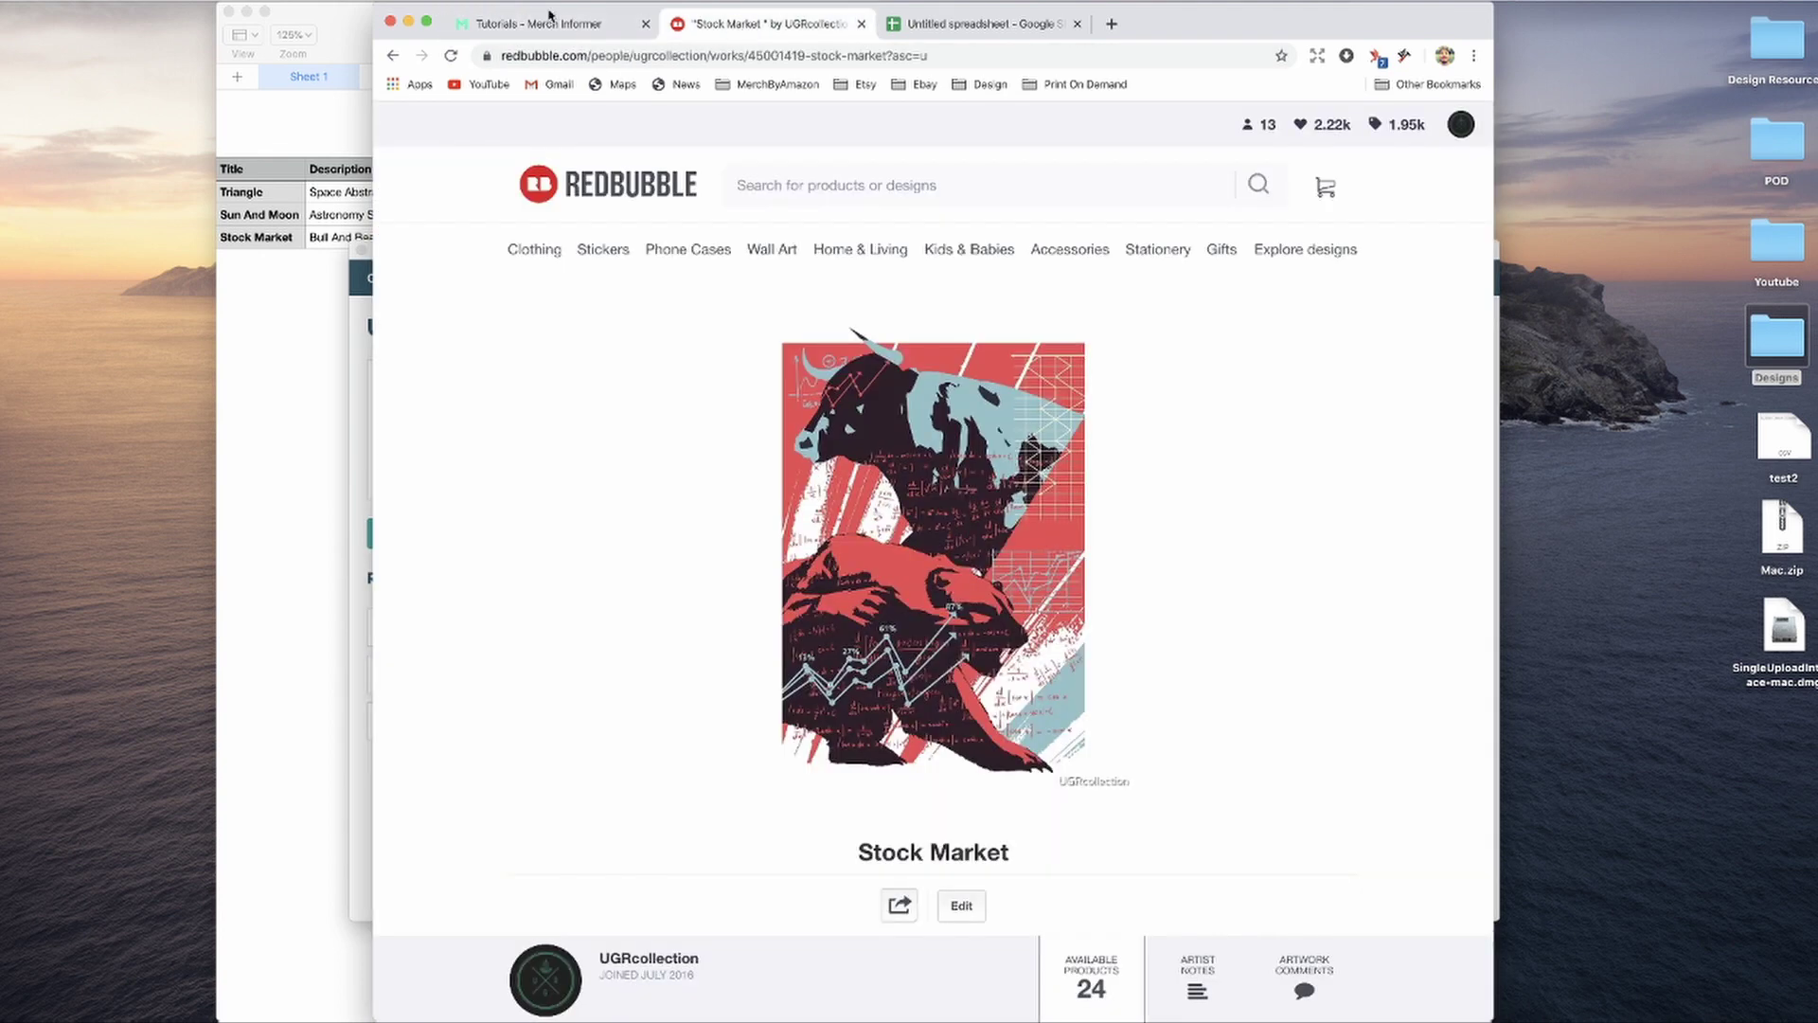
click(408, 21)
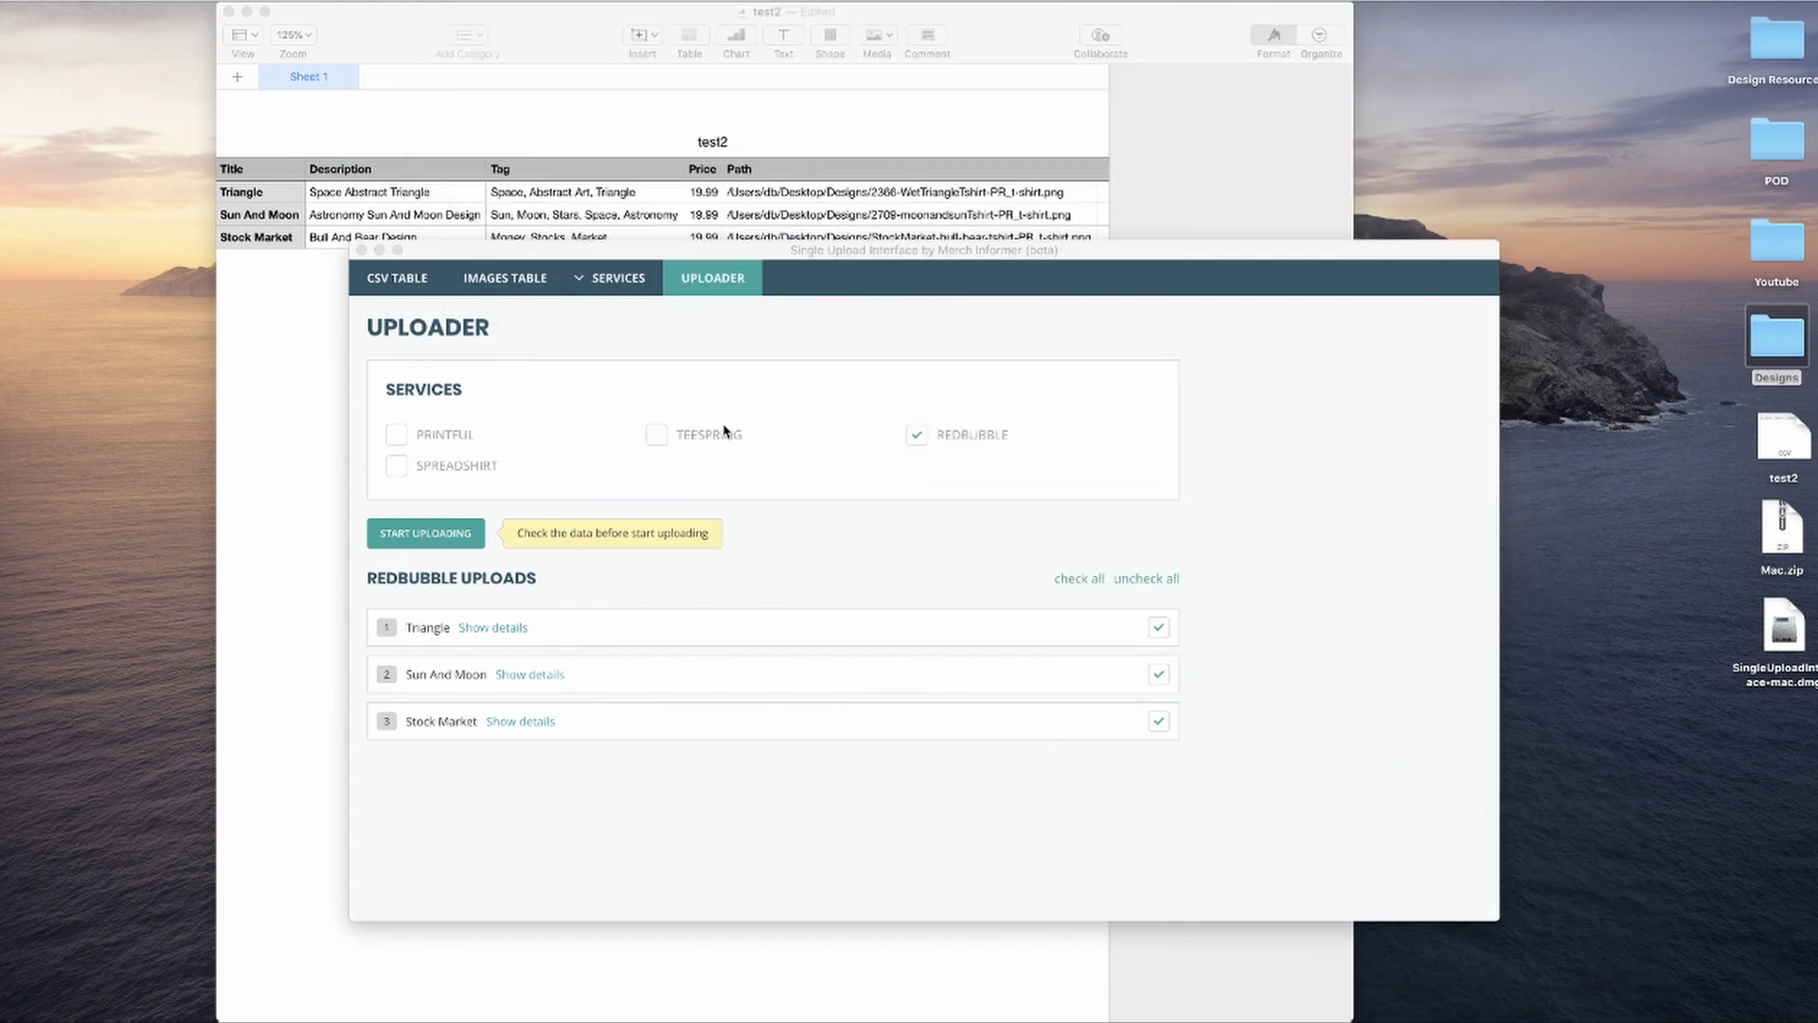
click(626, 286)
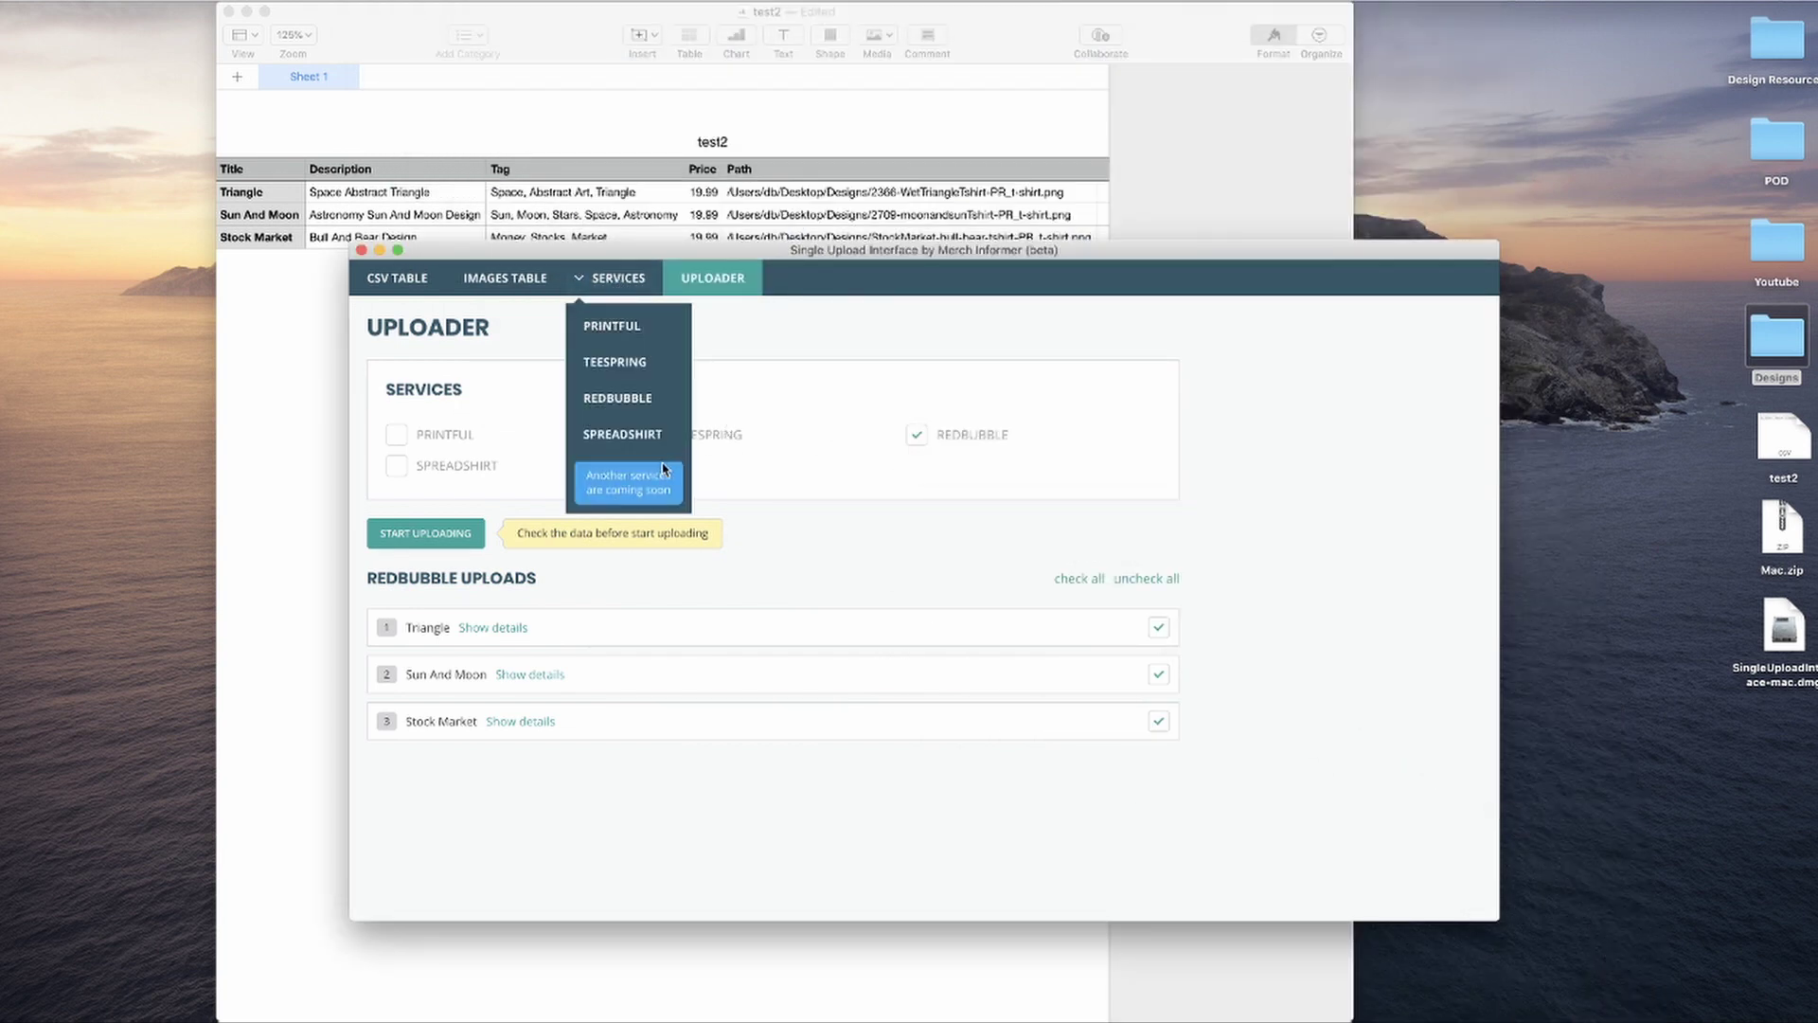
click(634, 404)
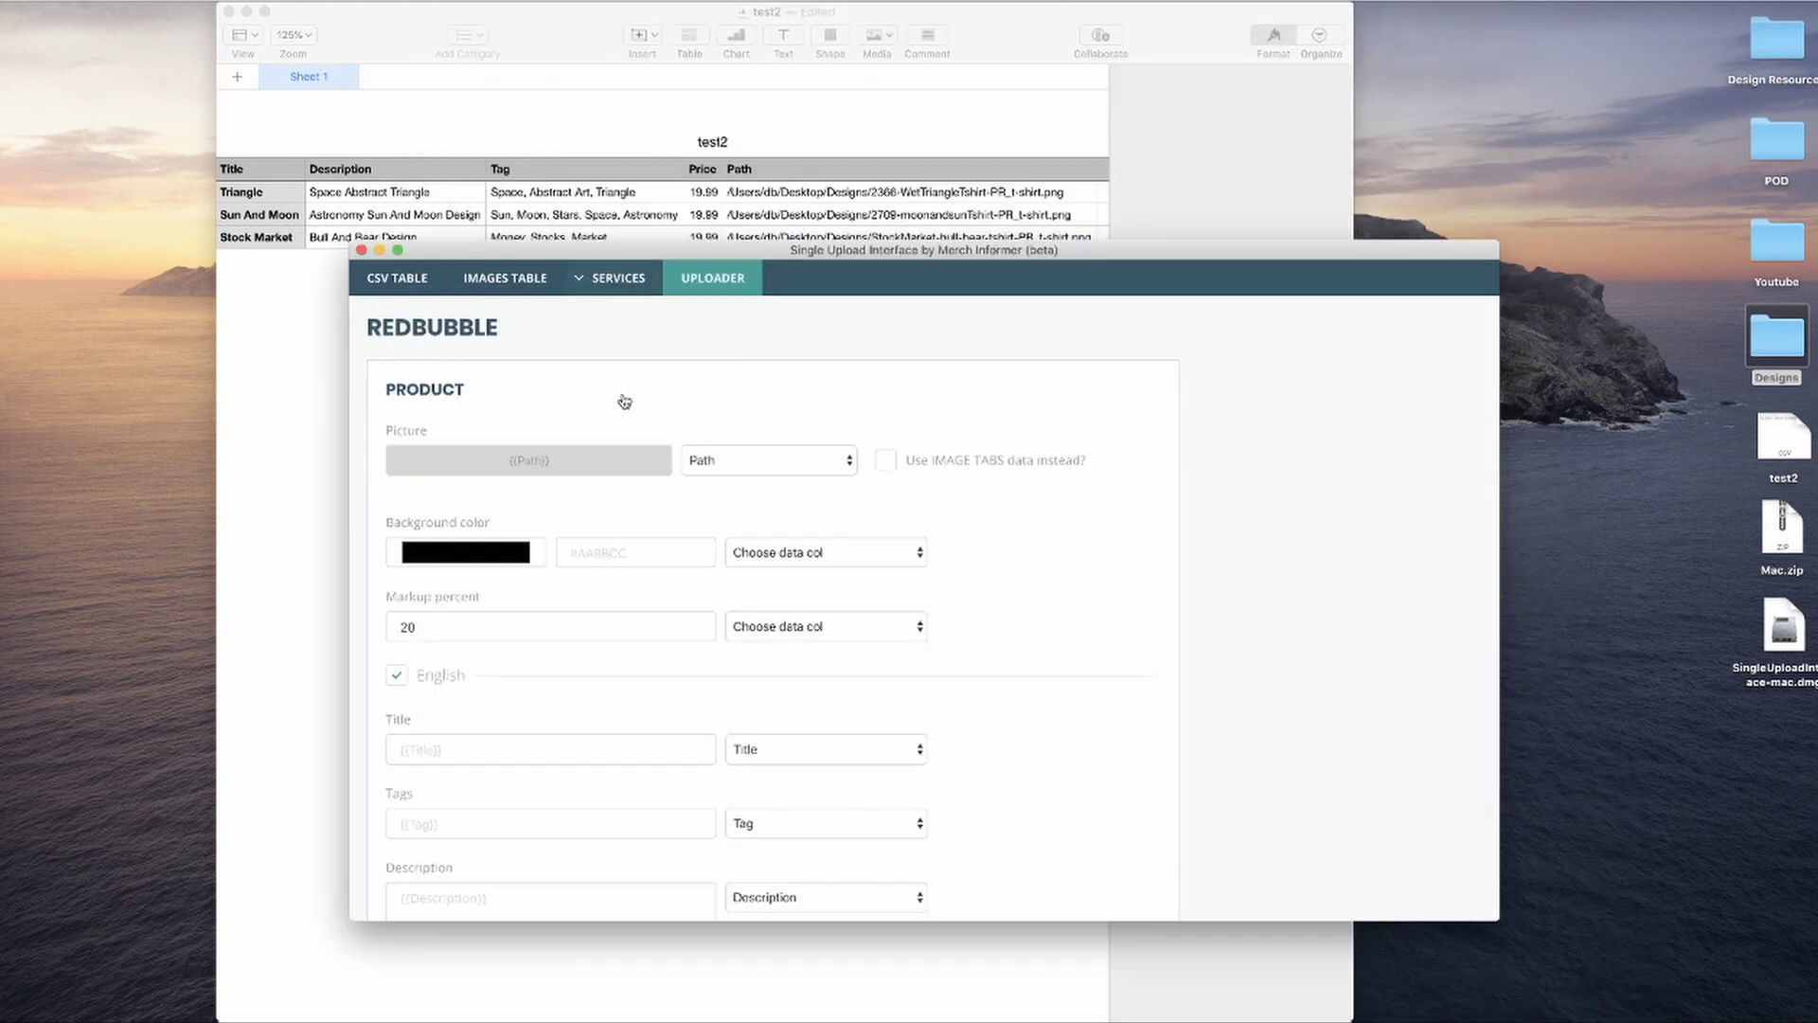
scroll(698, 603, down, 10)
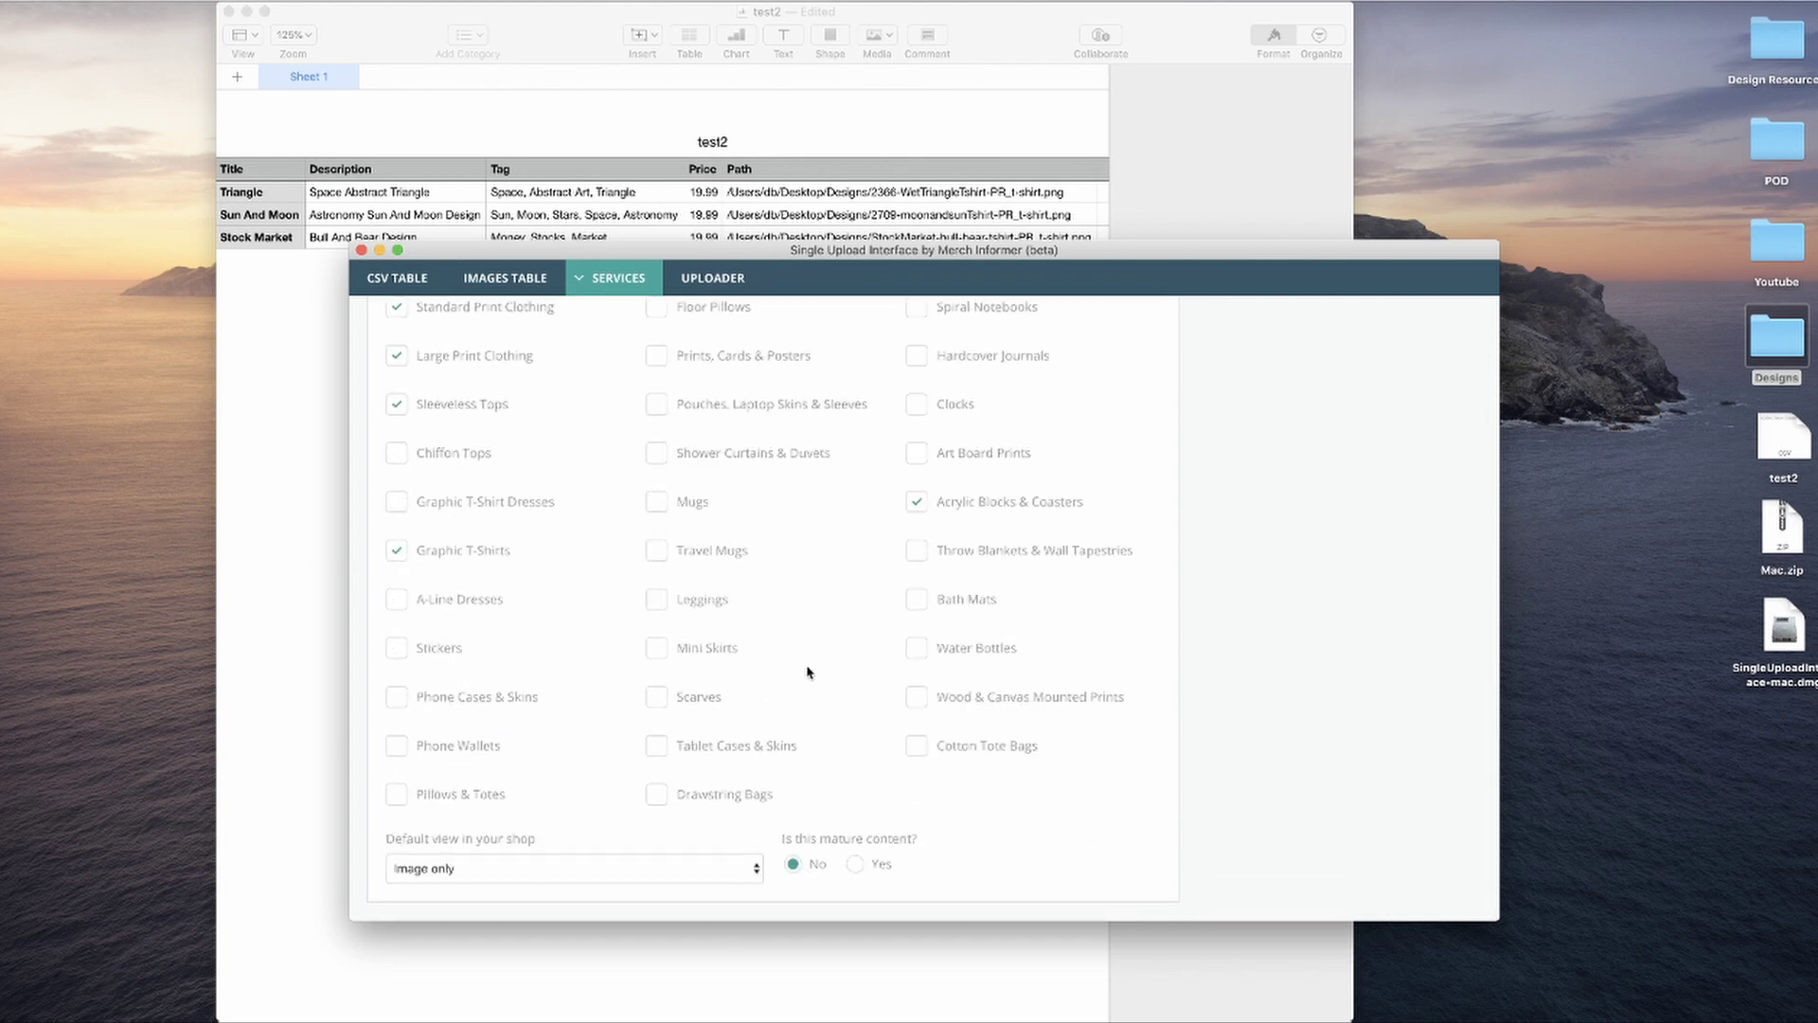
scroll(796, 657, up, 5)
scroll(798, 663, down, 4)
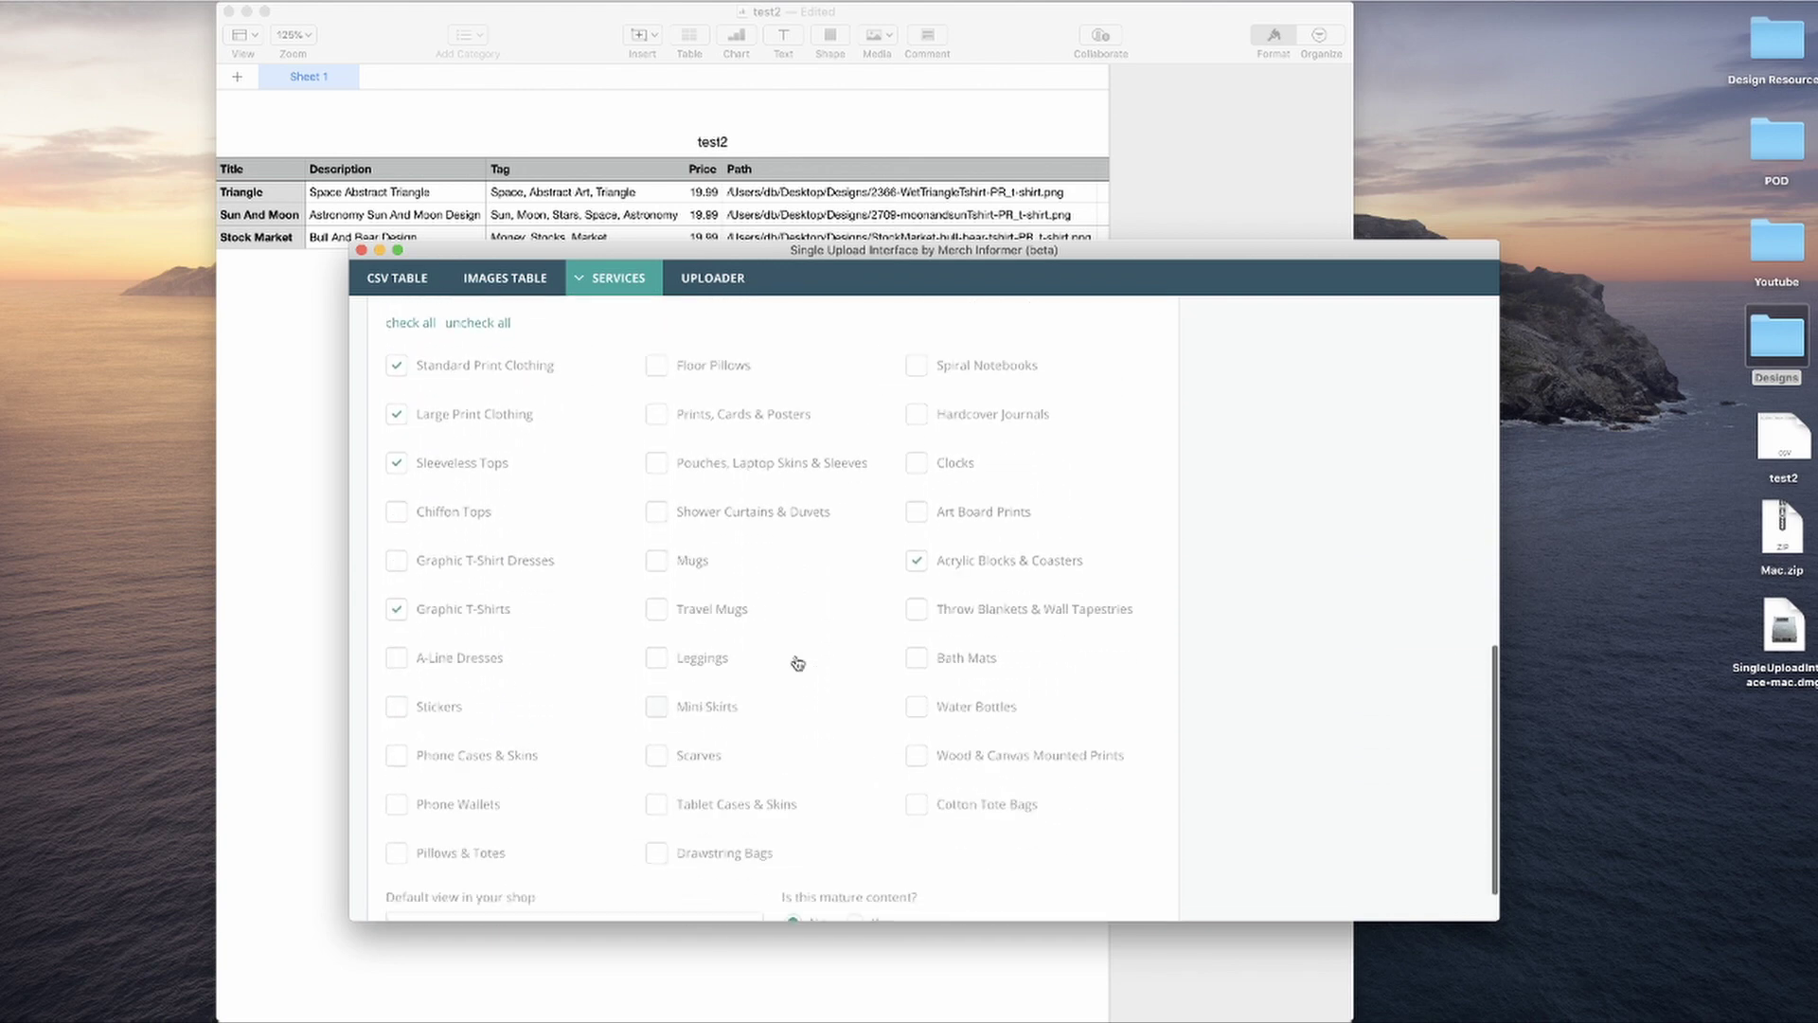
scroll(922, 571, down, 1)
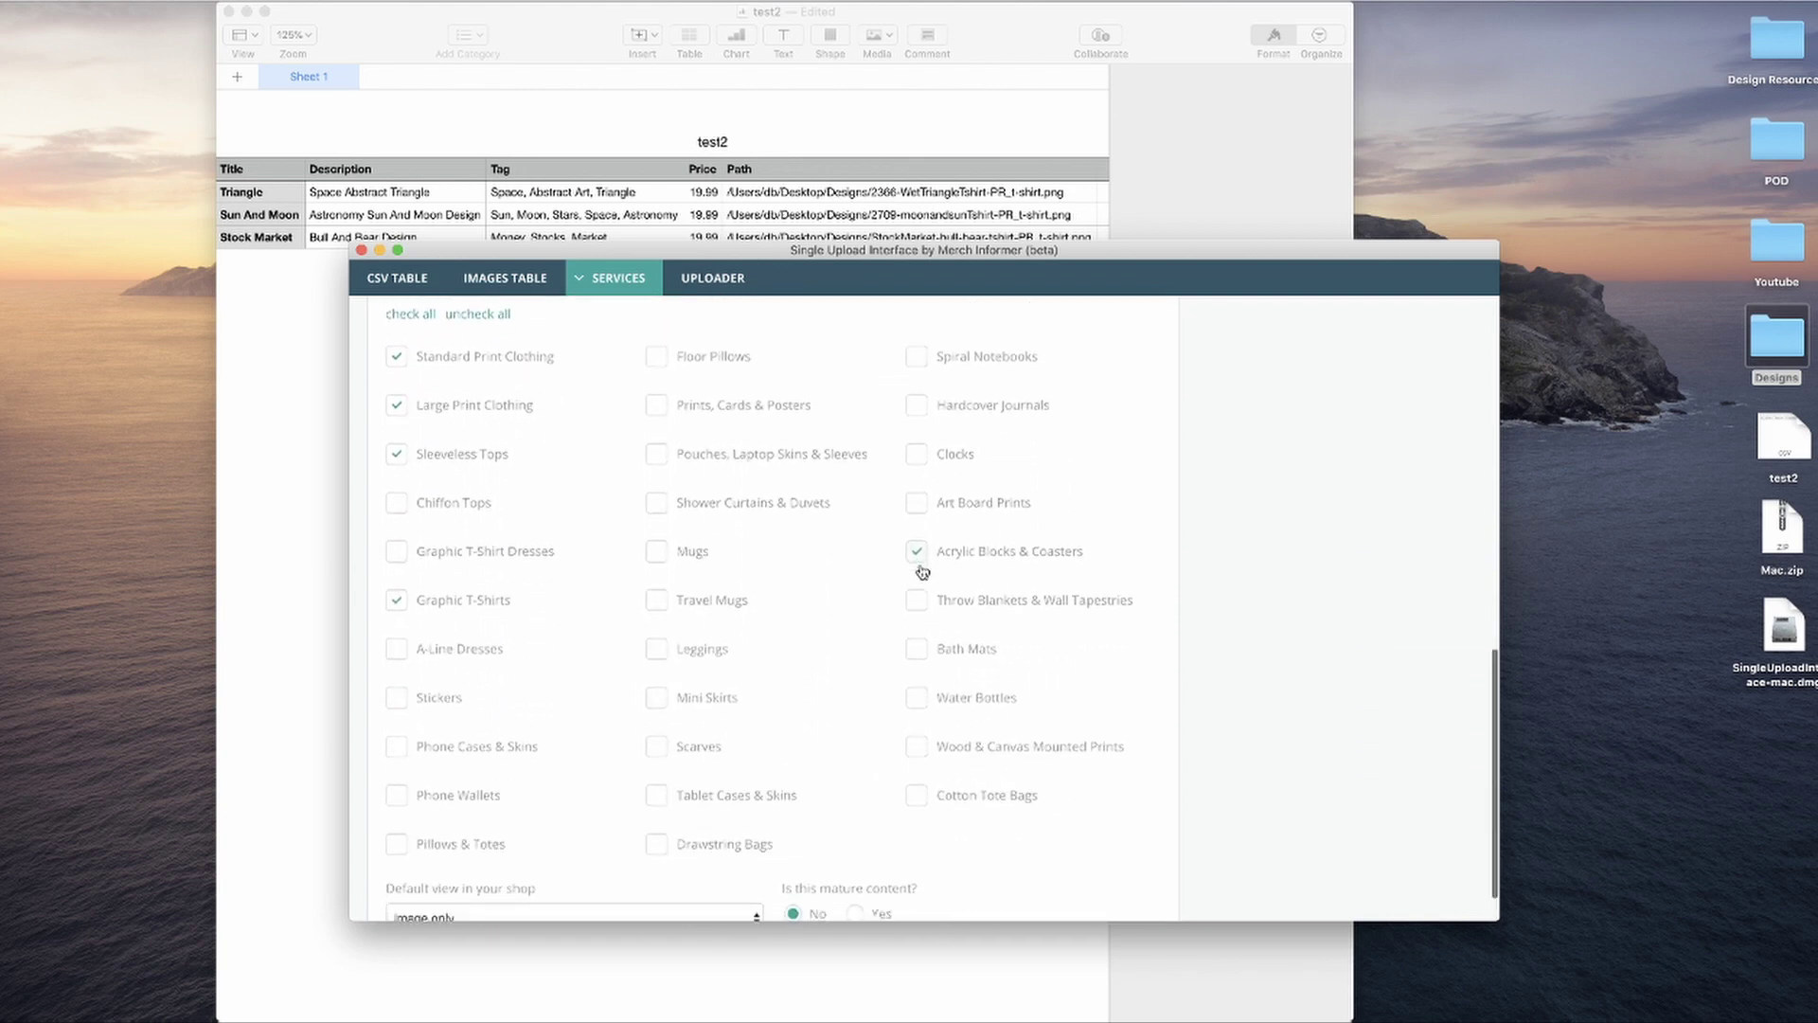
click(921, 560)
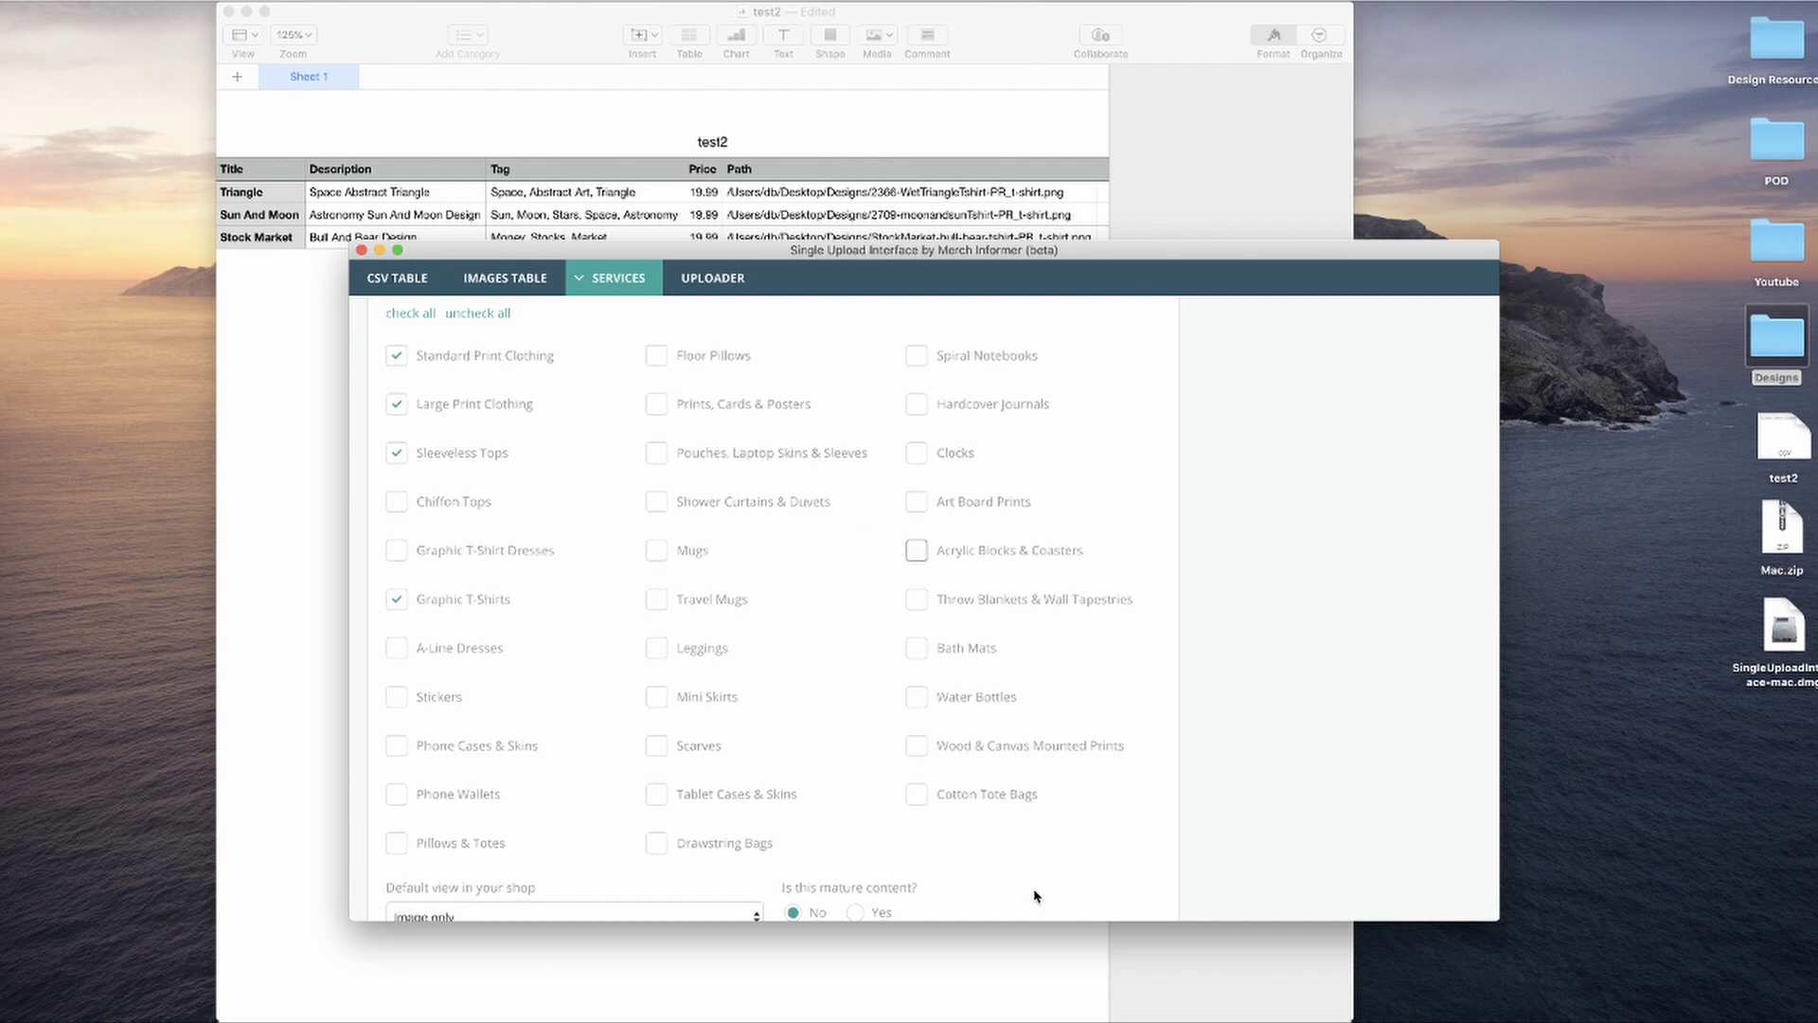
scroll(1035, 896, down, 2)
scroll(1032, 880, up, 15)
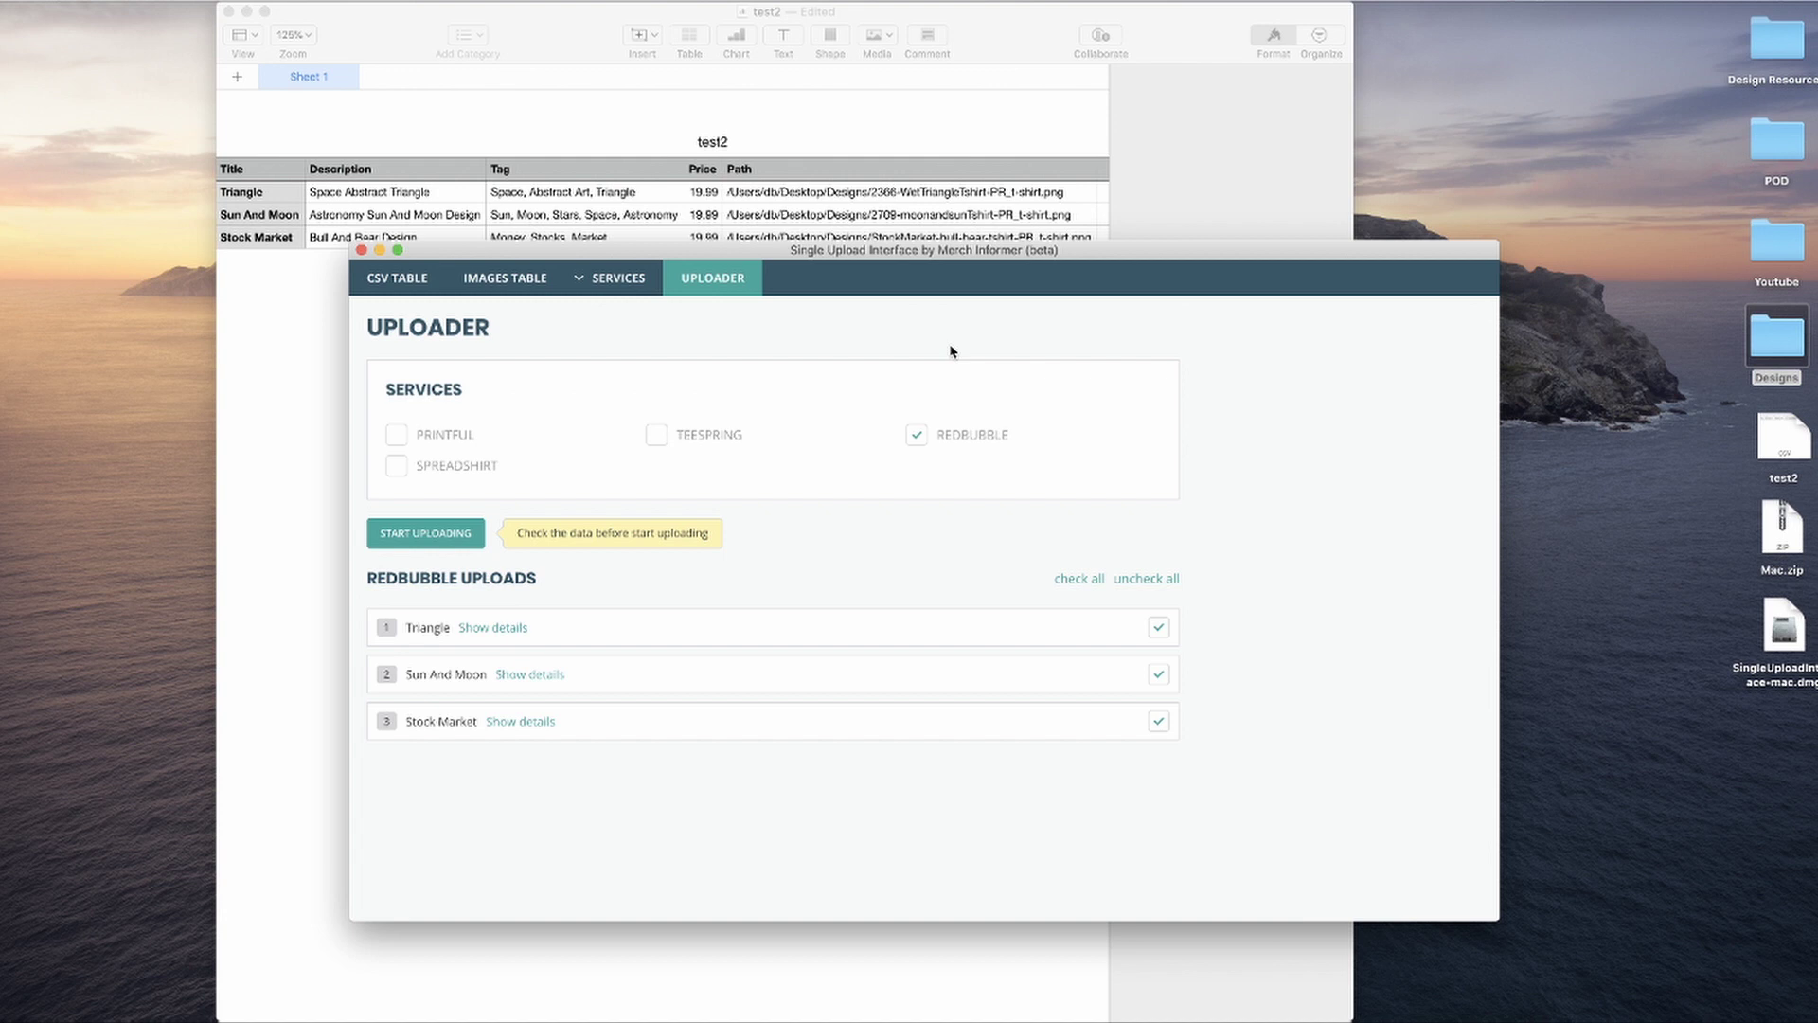
- Open the test2 CSV from the desktop to view its data, then close the spreadsheet windows
mouse_move(620, 285)
double_click(1790, 434)
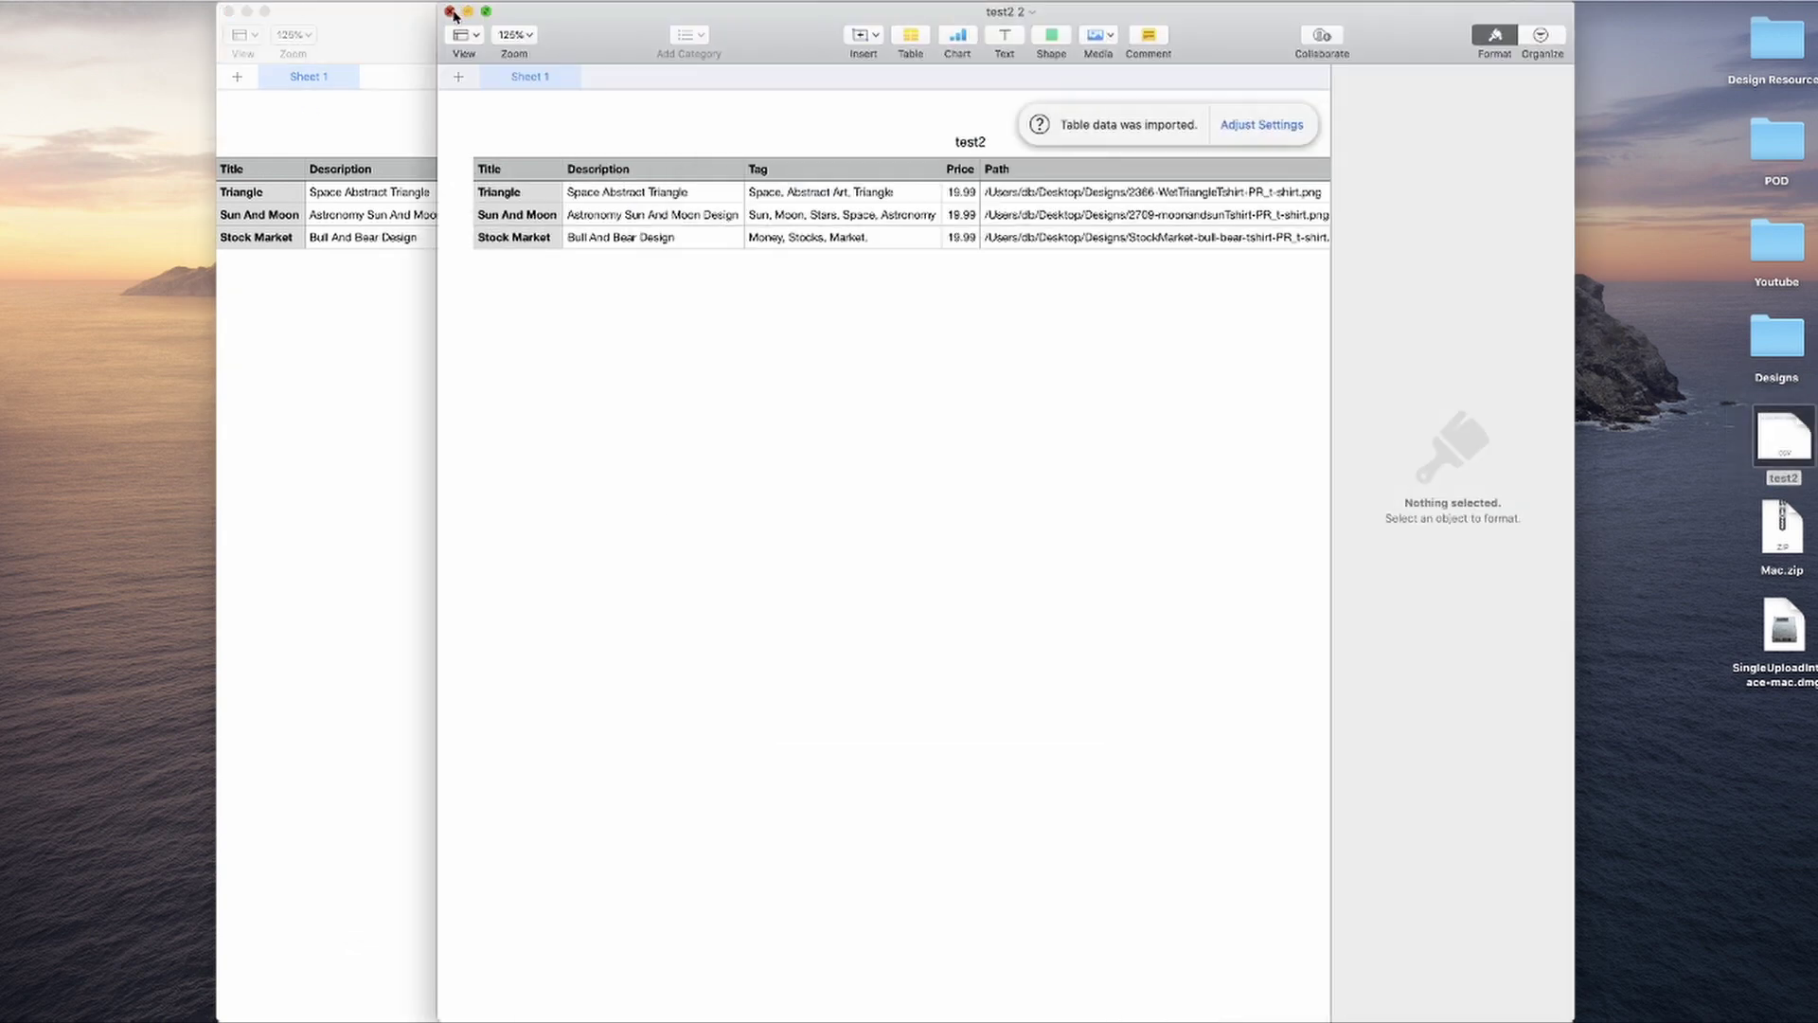
click(451, 12)
click(229, 12)
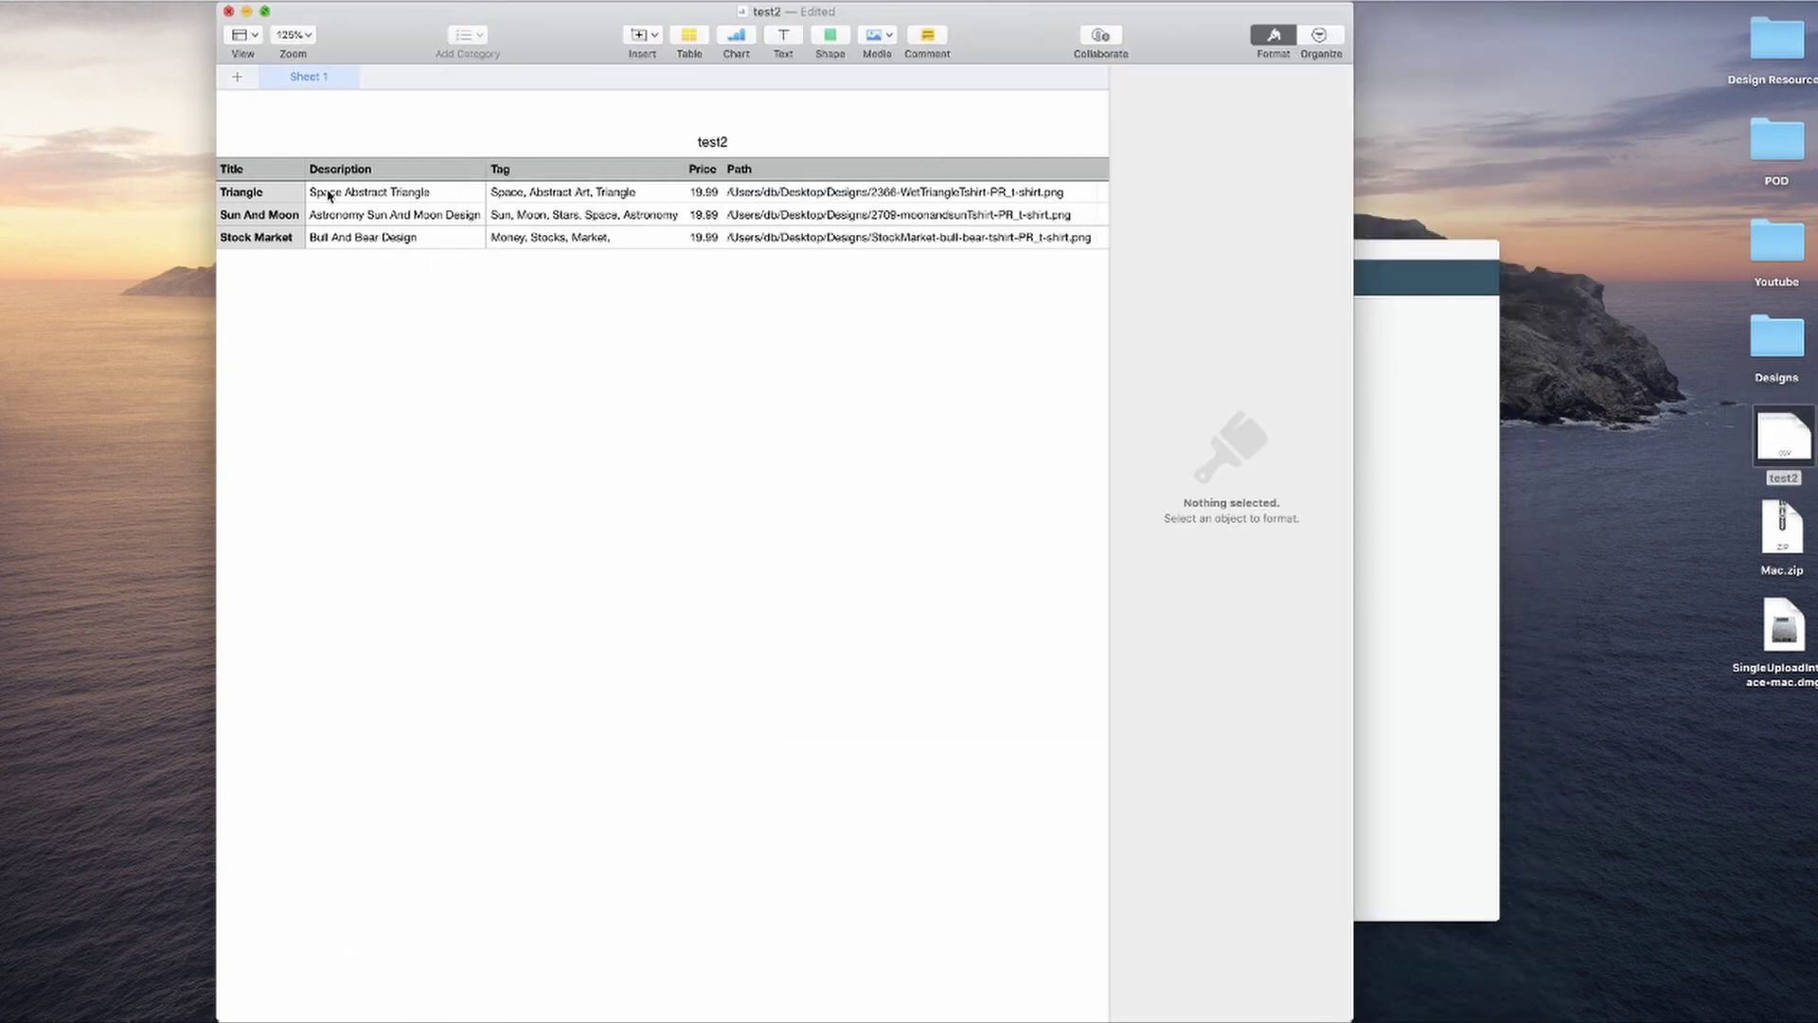
click(650, 267)
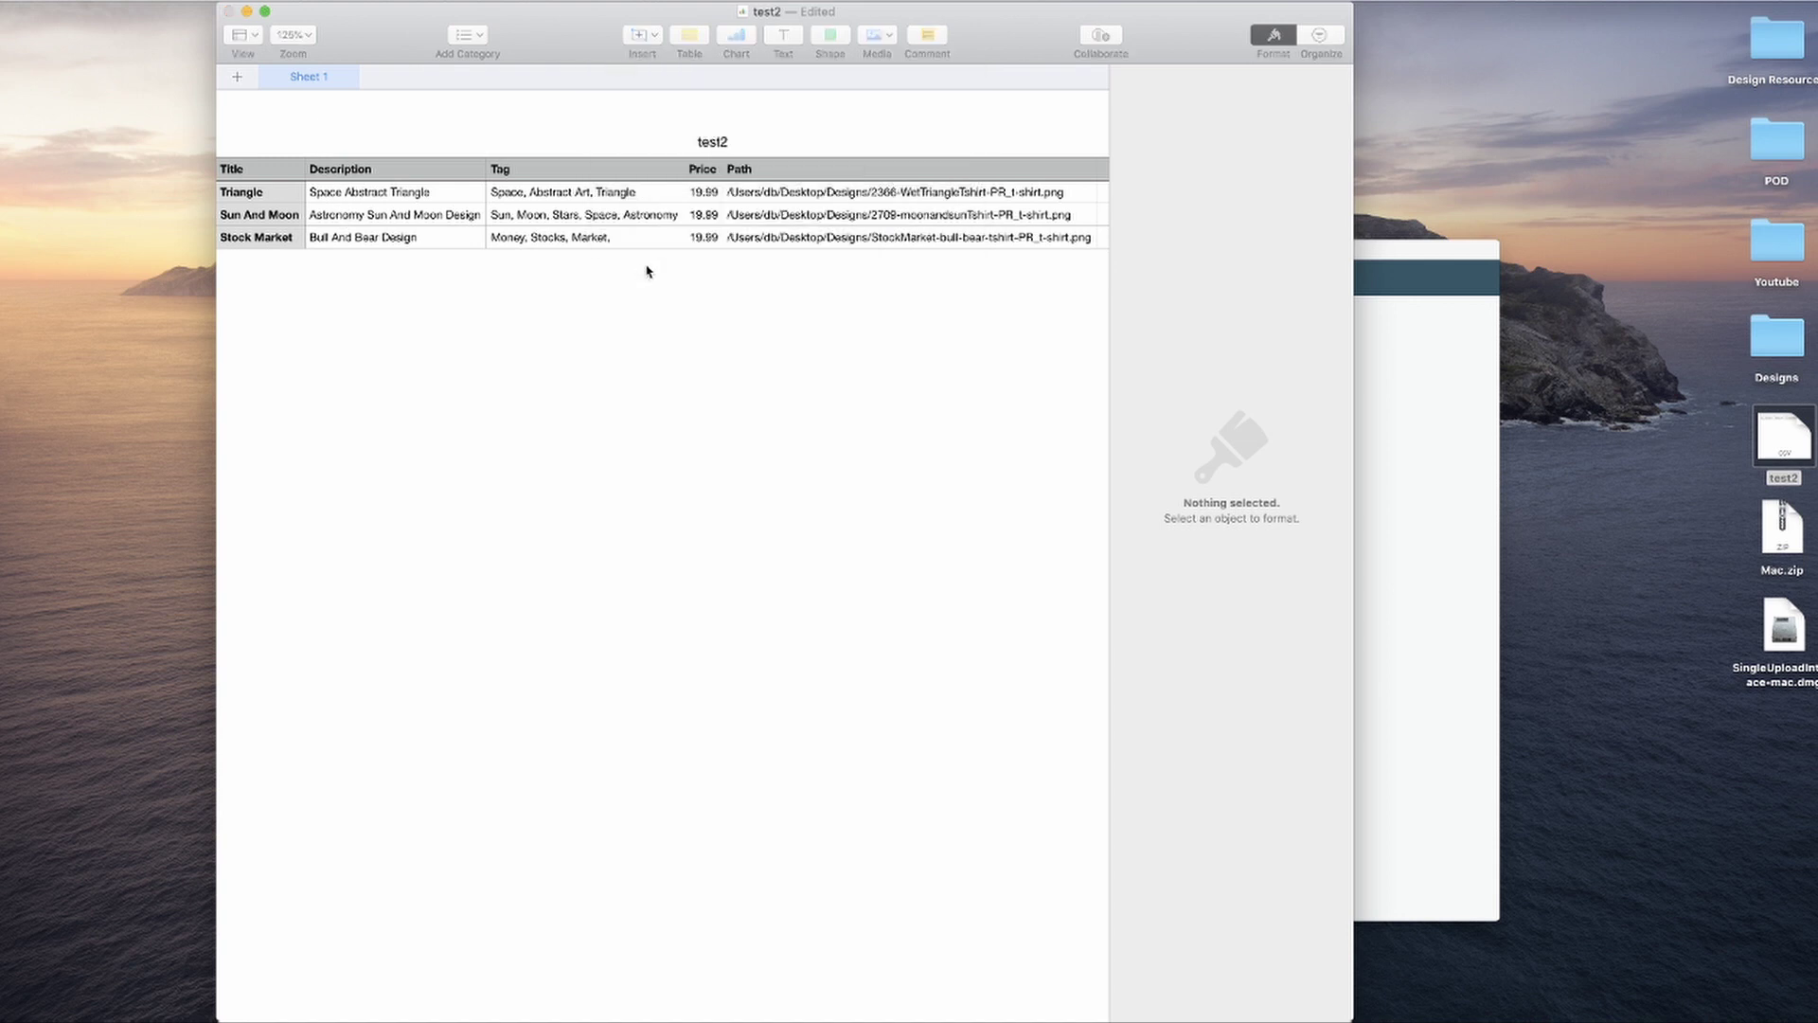
click(399, 443)
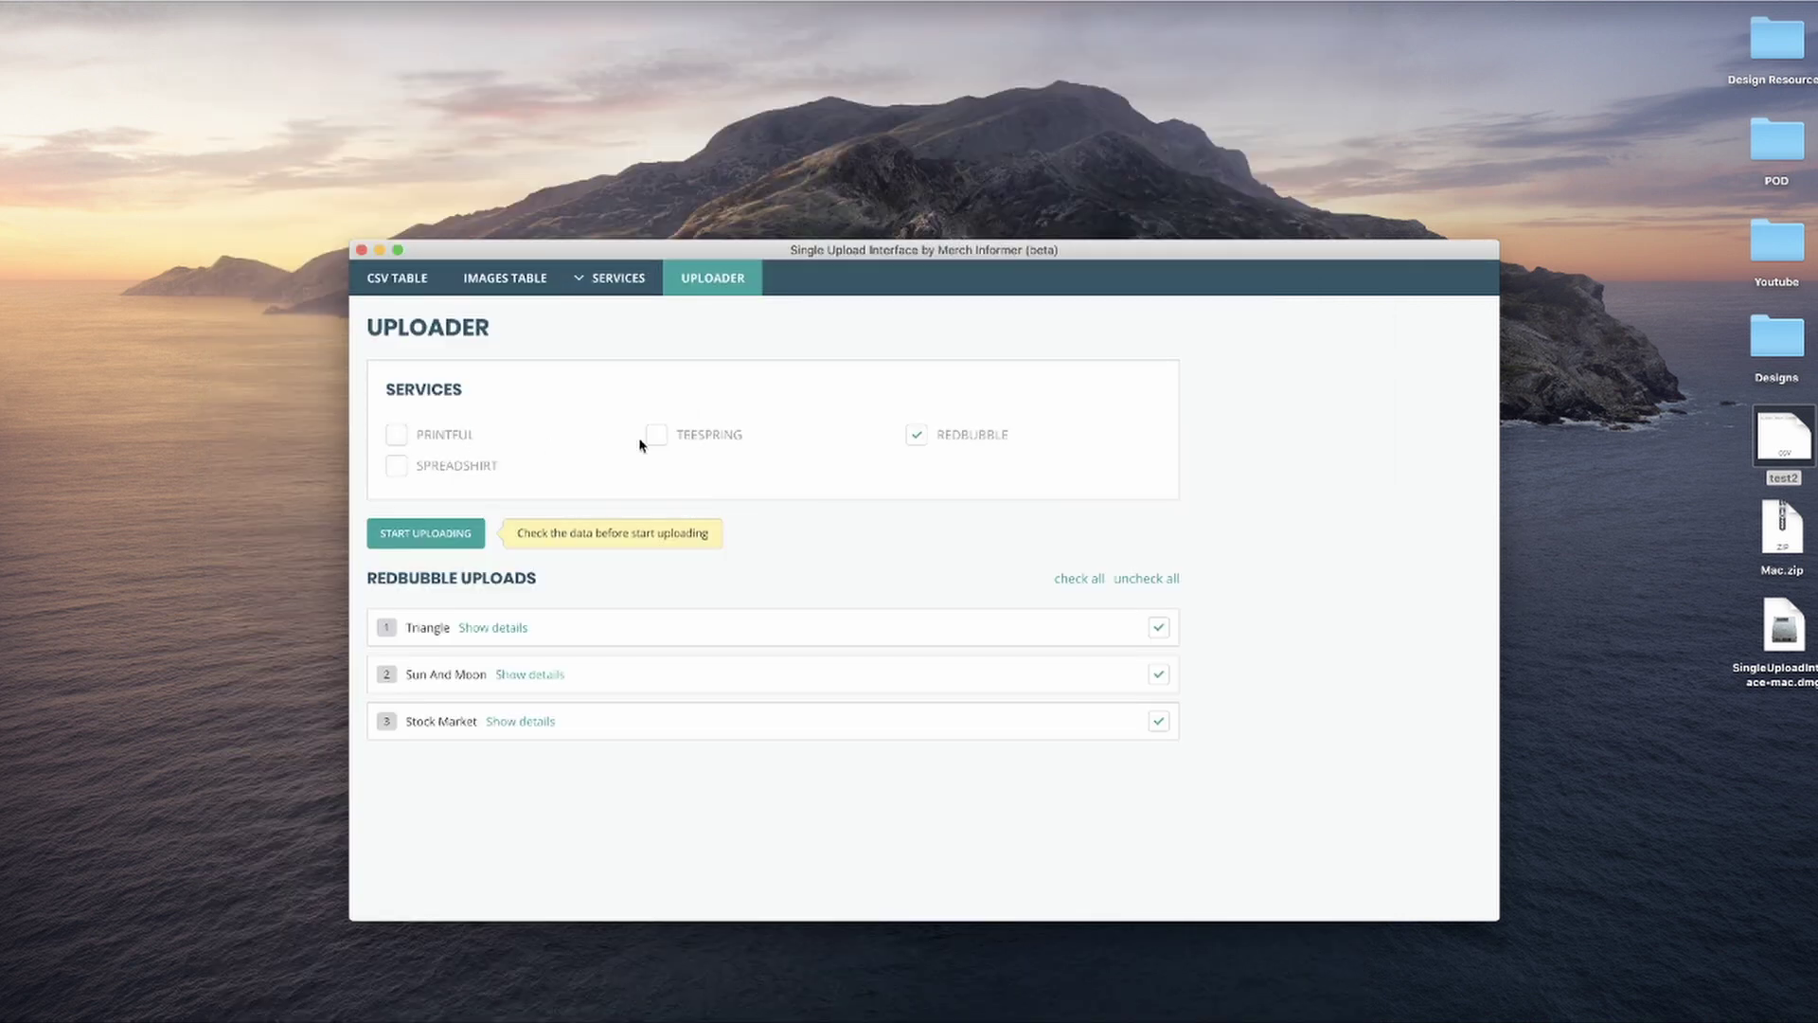
- Add Teespring, Printful and Spreadshirt to the uploader's selected services and review the listed uploads
click(659, 439)
click(397, 434)
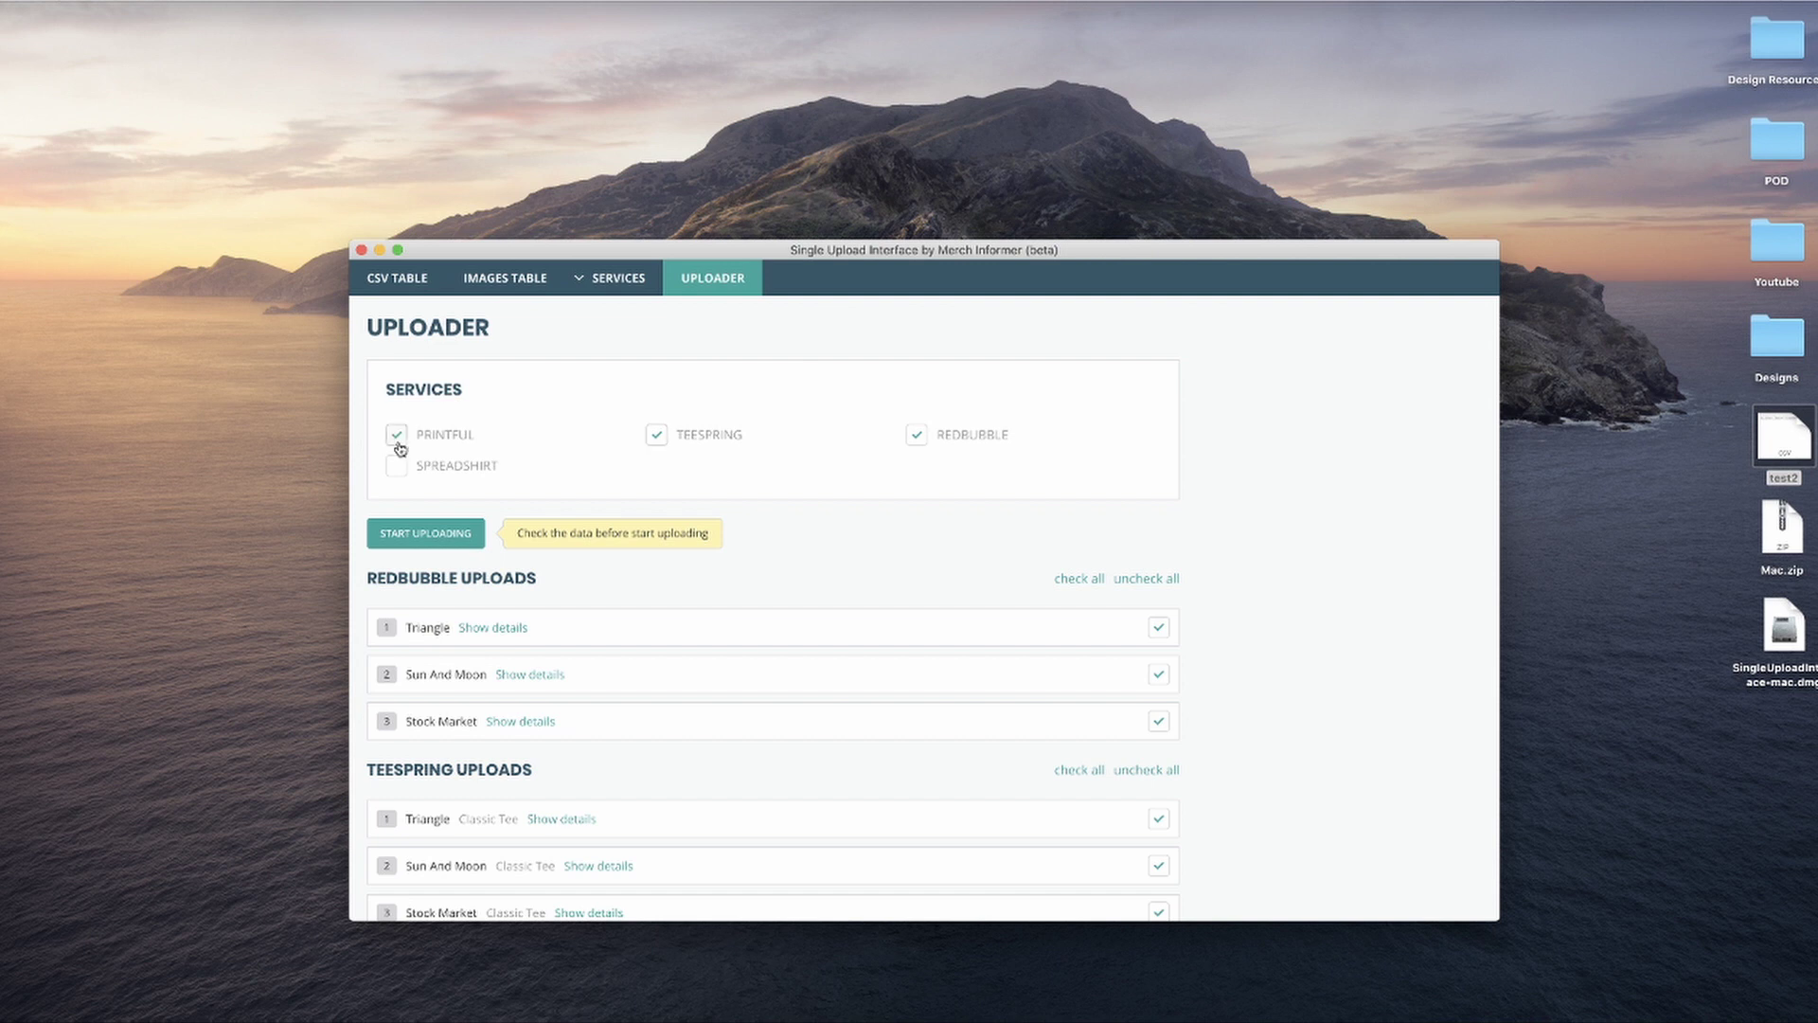
click(397, 466)
scroll(881, 723, down, 2)
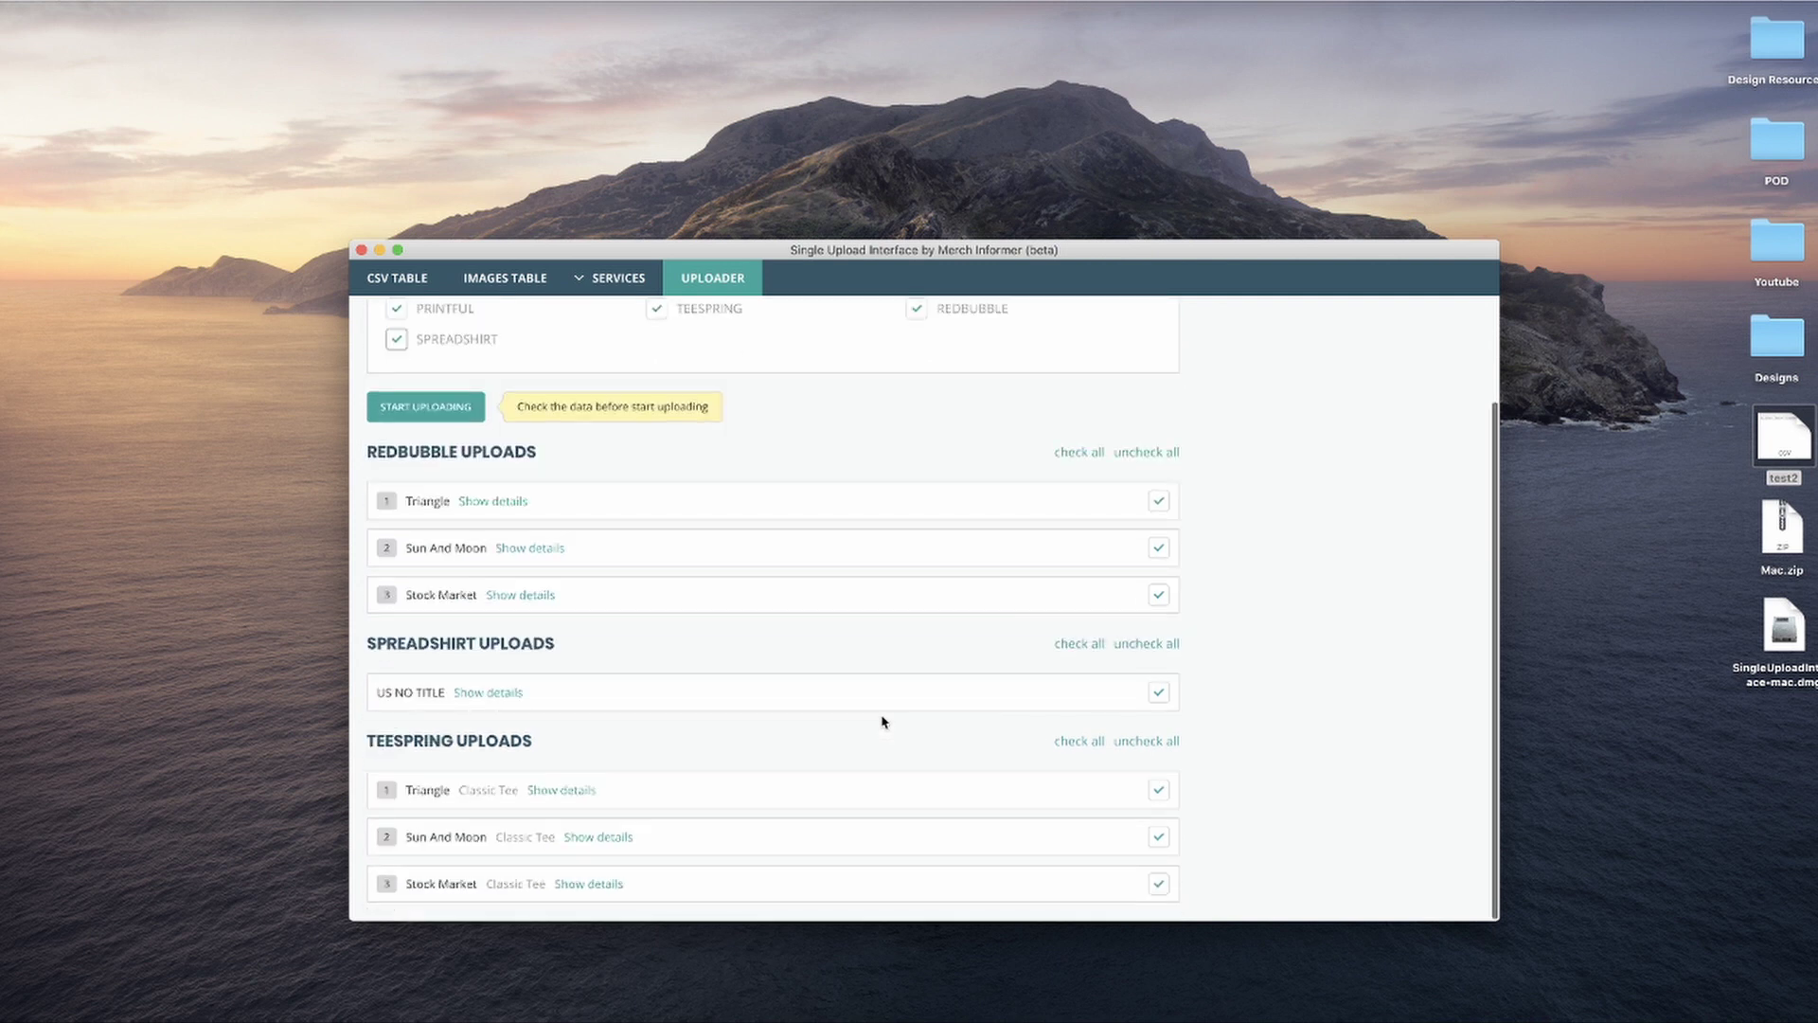
scroll(884, 722, up, 2)
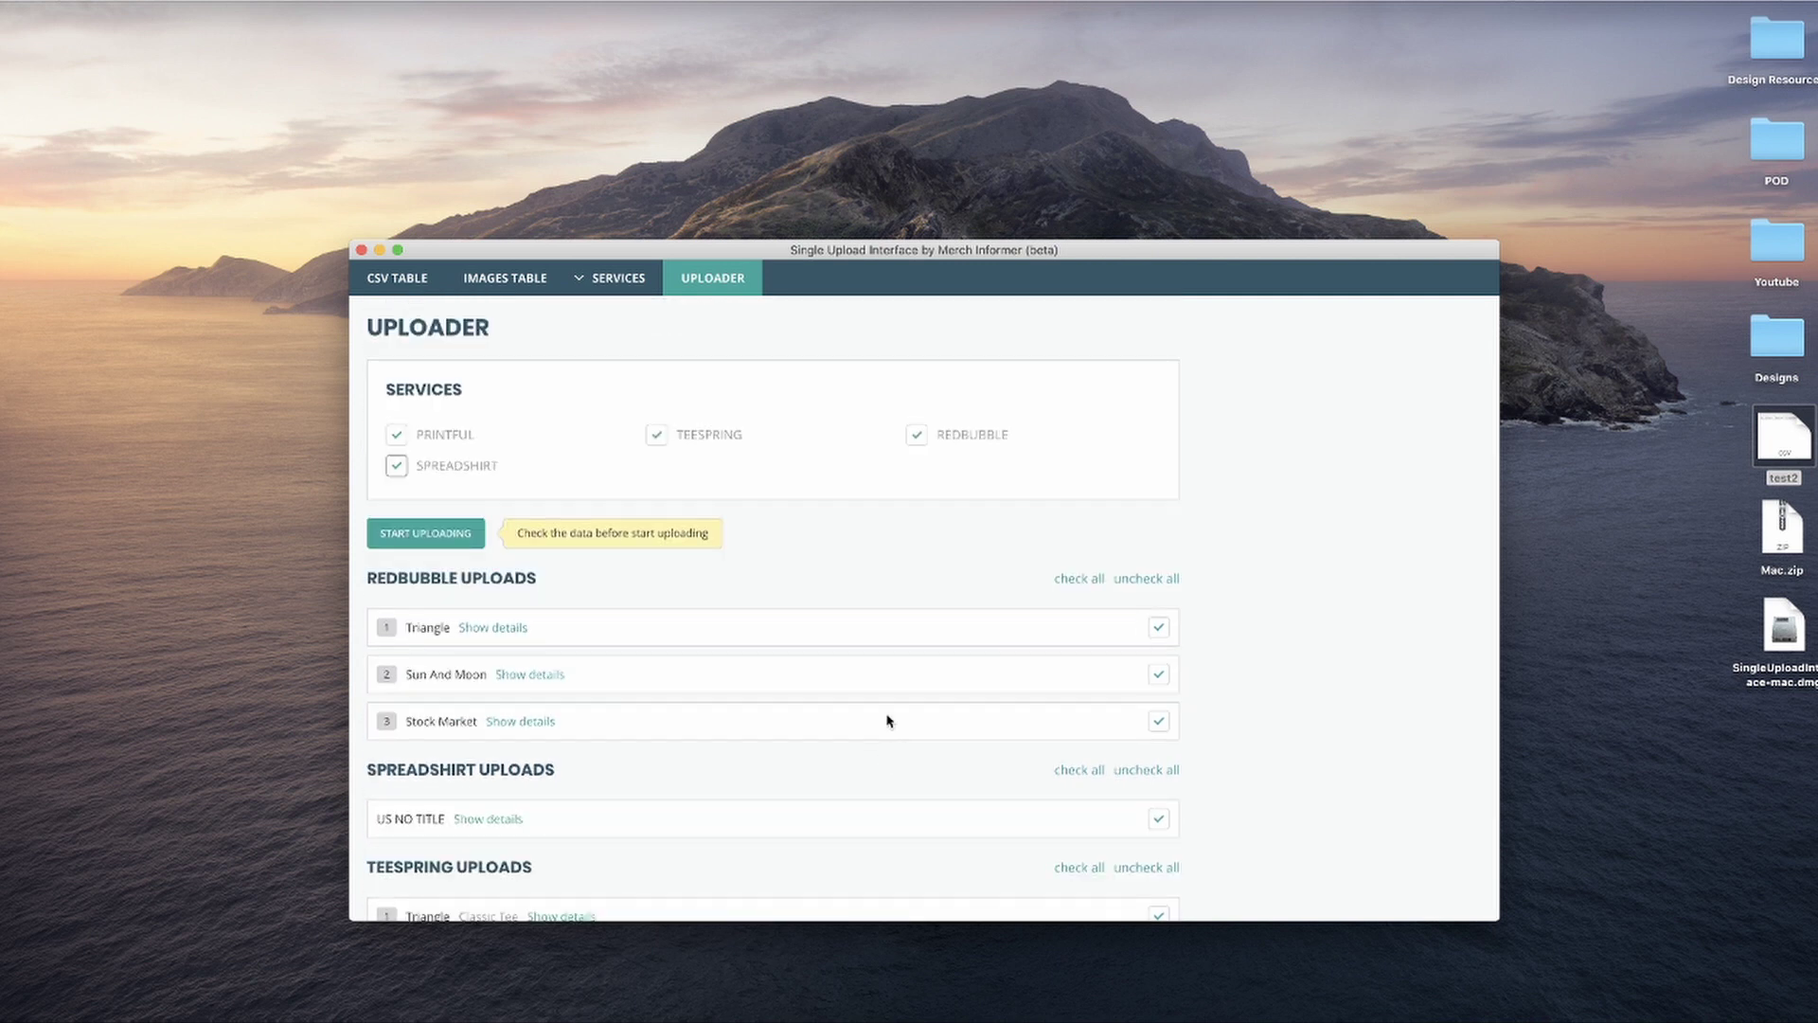